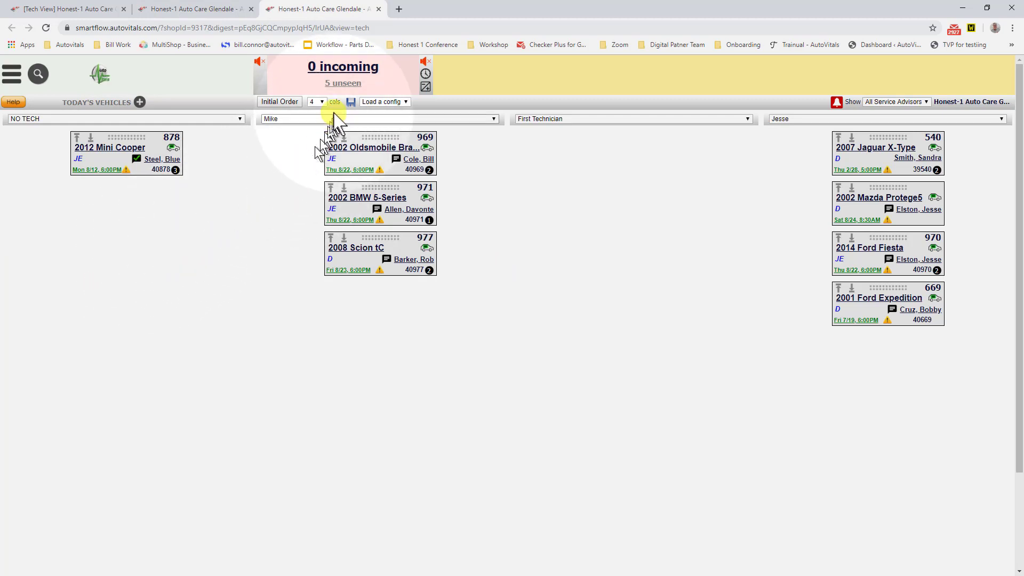
# Step: Set the board to 5 columns and assign a different technician to each of the four columns after NO TECH
pyautogui.click(323, 102)
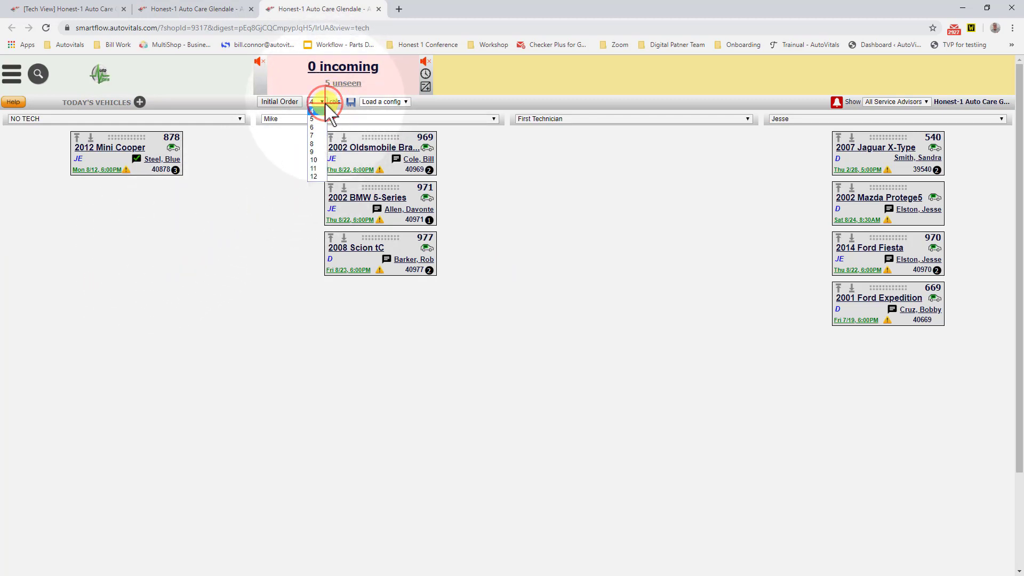
pyautogui.click(319, 119)
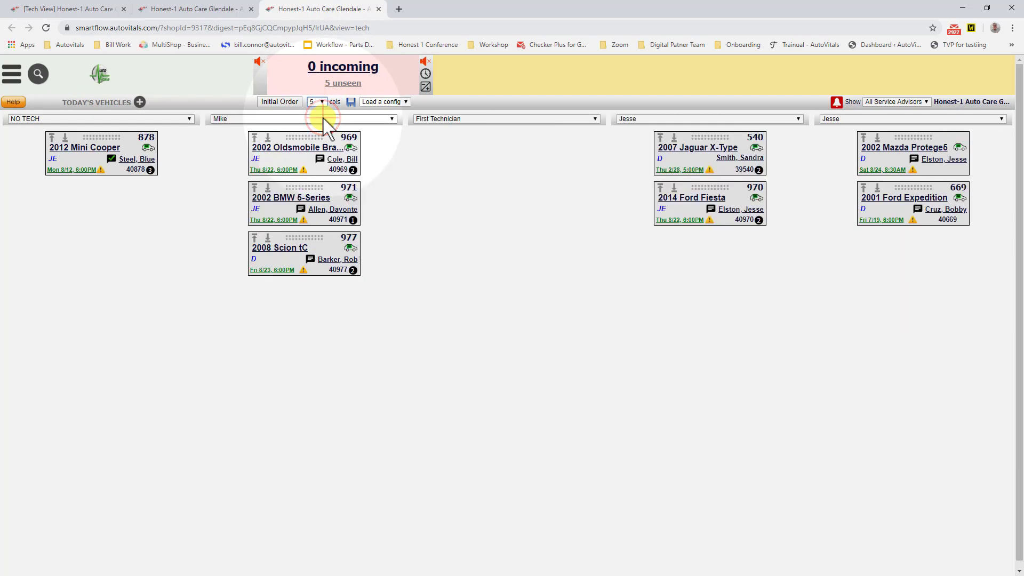
pyautogui.click(317, 120)
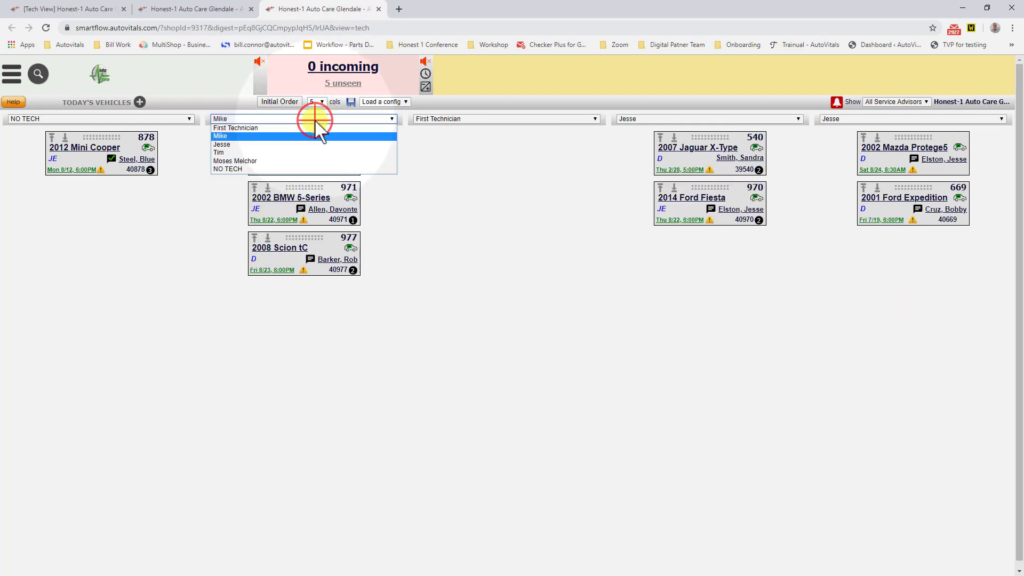
pyautogui.click(295, 144)
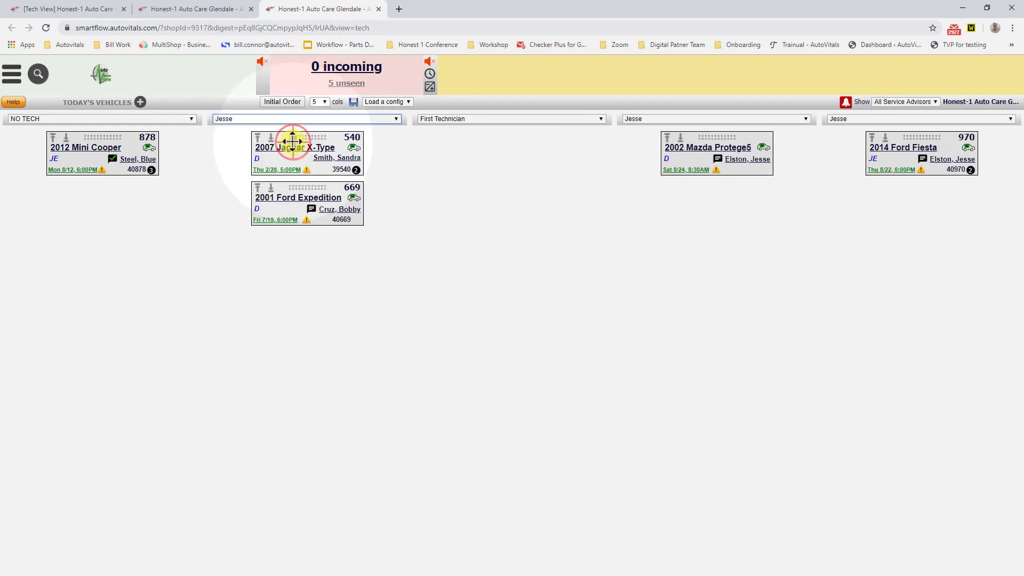
pyautogui.click(431, 121)
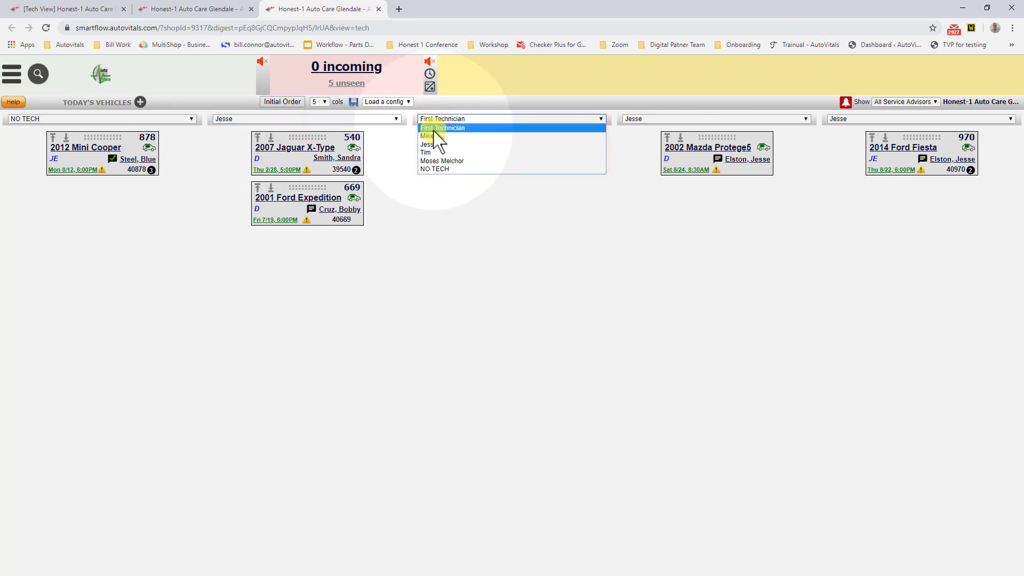
pyautogui.click(431, 136)
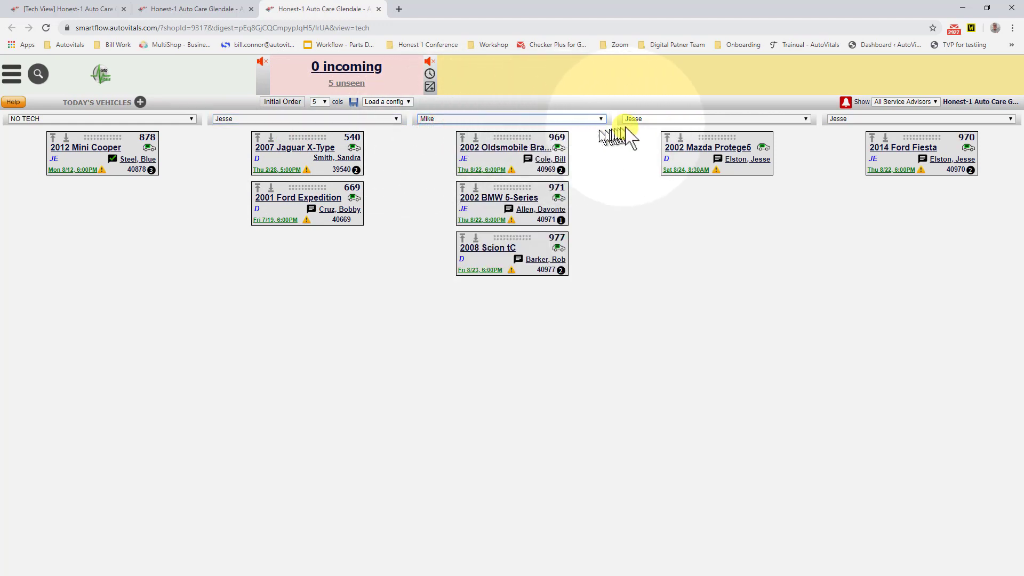
pyautogui.click(644, 120)
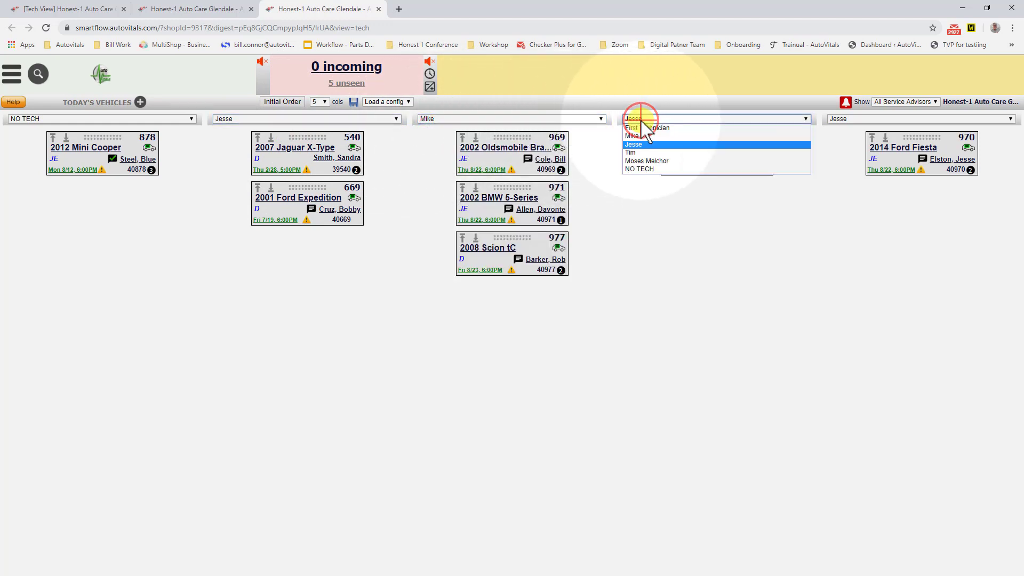
pyautogui.click(646, 153)
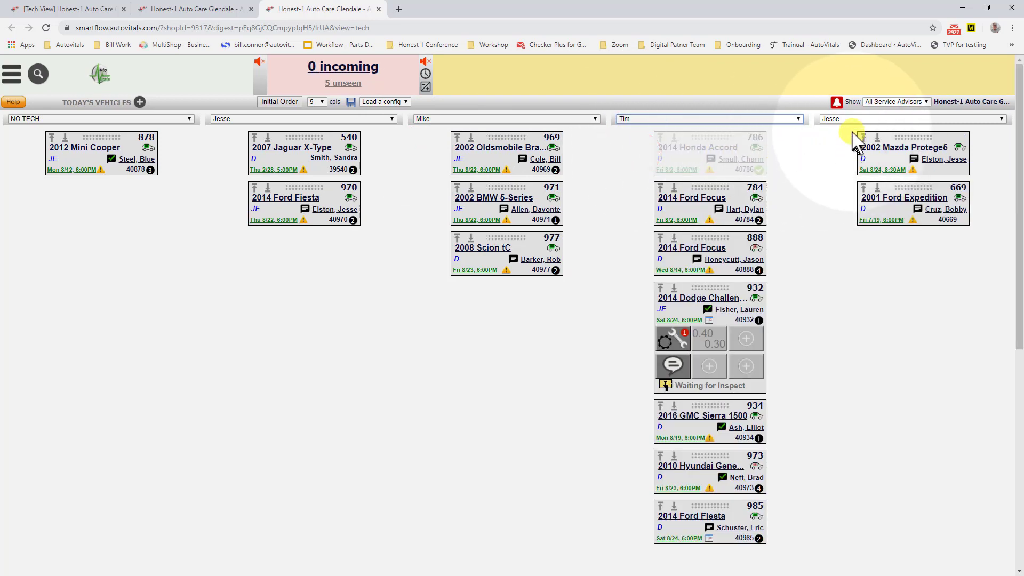
pyautogui.click(853, 122)
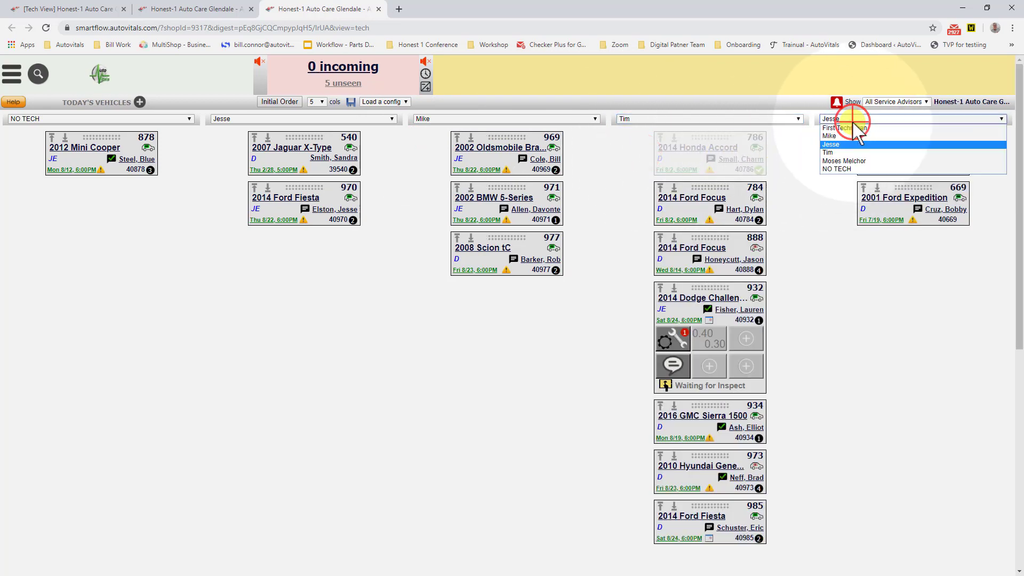
pyautogui.click(854, 162)
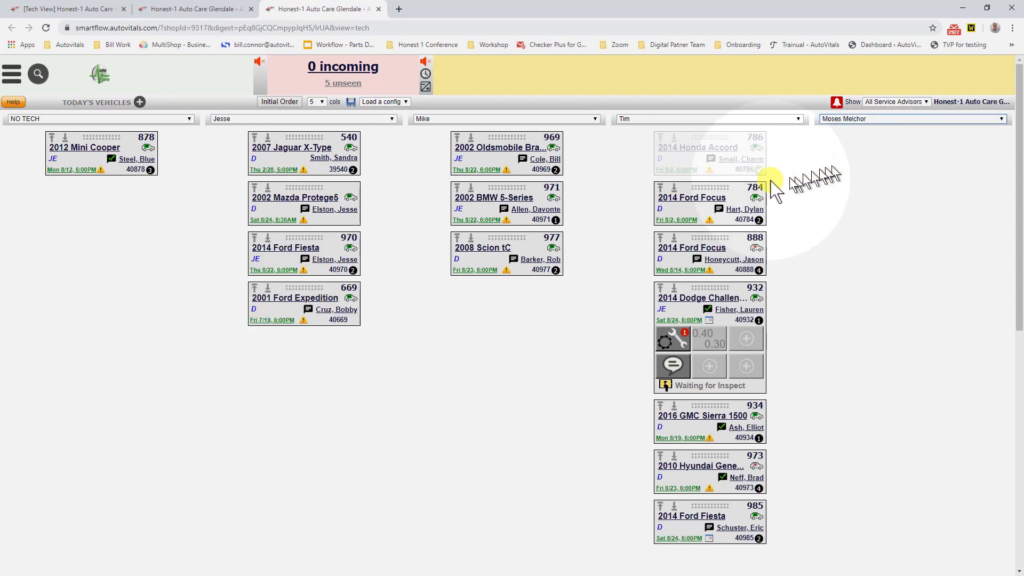
# Step: Save the current column configuration under the new name "Tech View Demo"
pyautogui.click(352, 102)
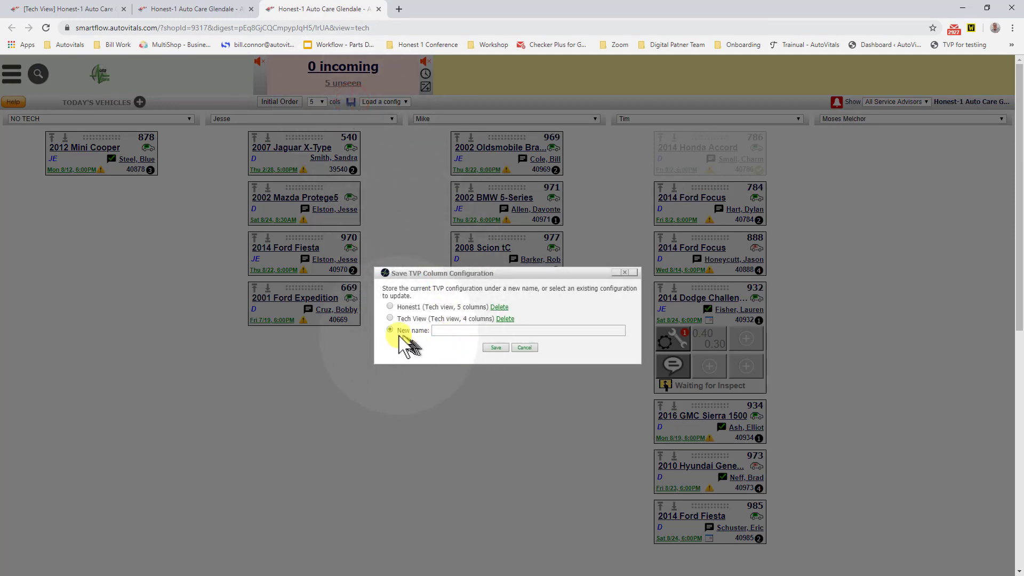
pyautogui.click(445, 330)
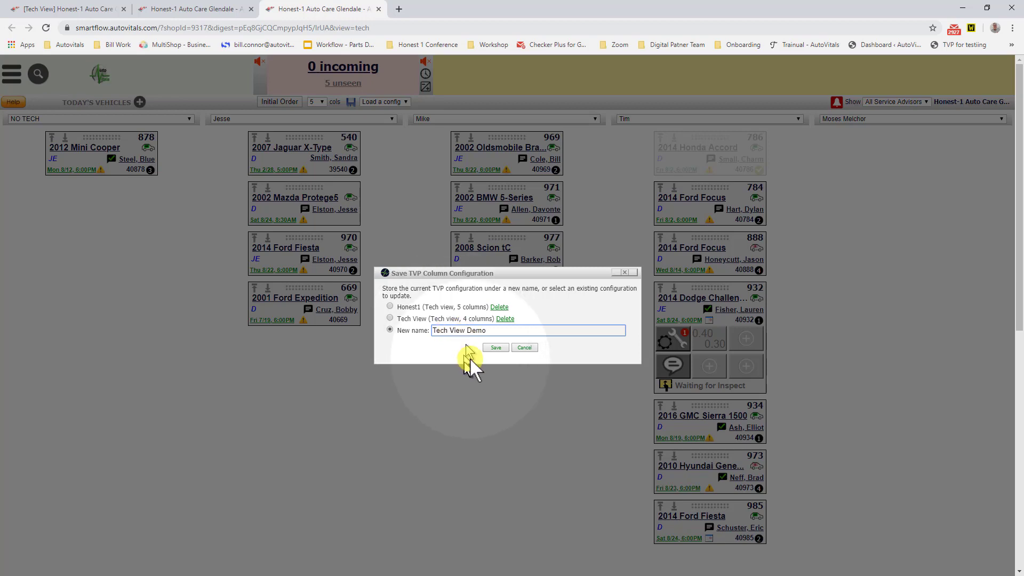
pyautogui.click(496, 347)
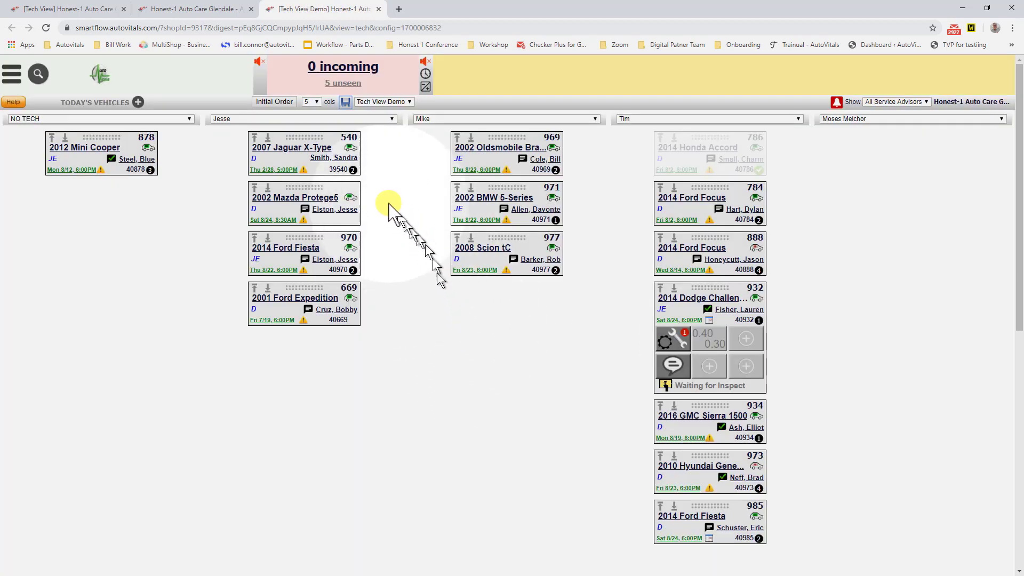
# Step: Delete the saved "Tech View Demo" column configuration and close the configuration dialog
pyautogui.click(344, 103)
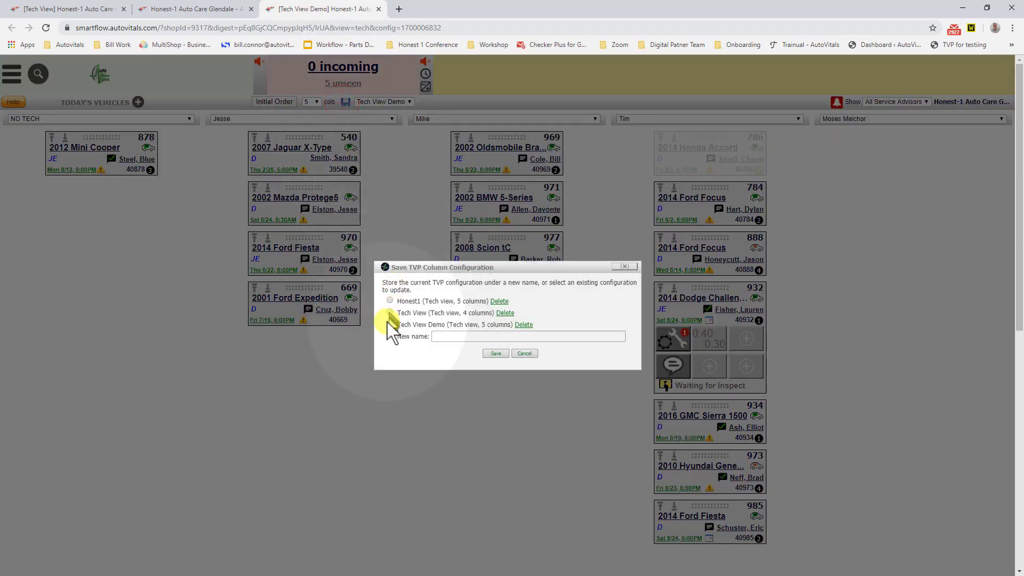
pyautogui.click(390, 323)
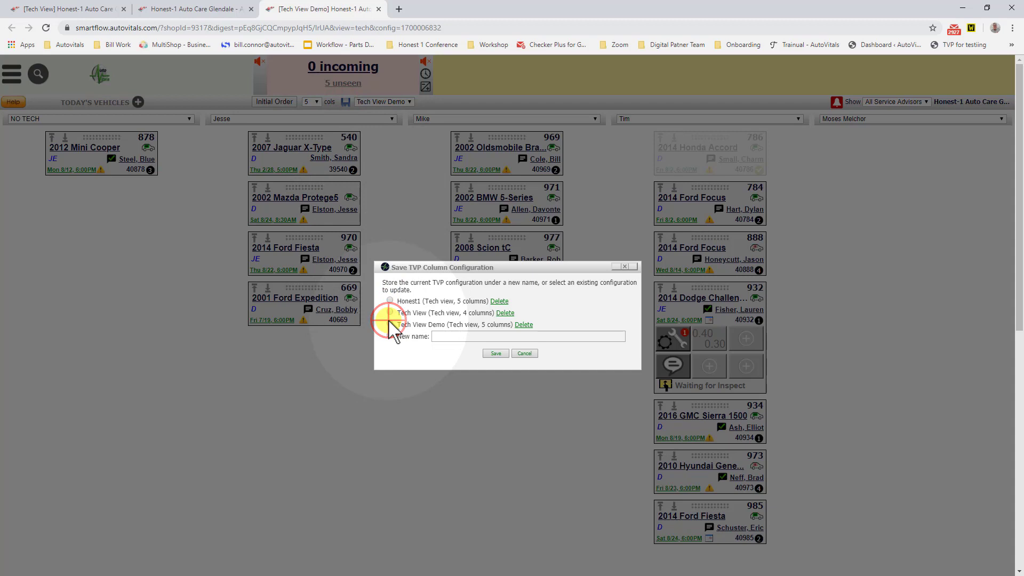
pyautogui.click(390, 324)
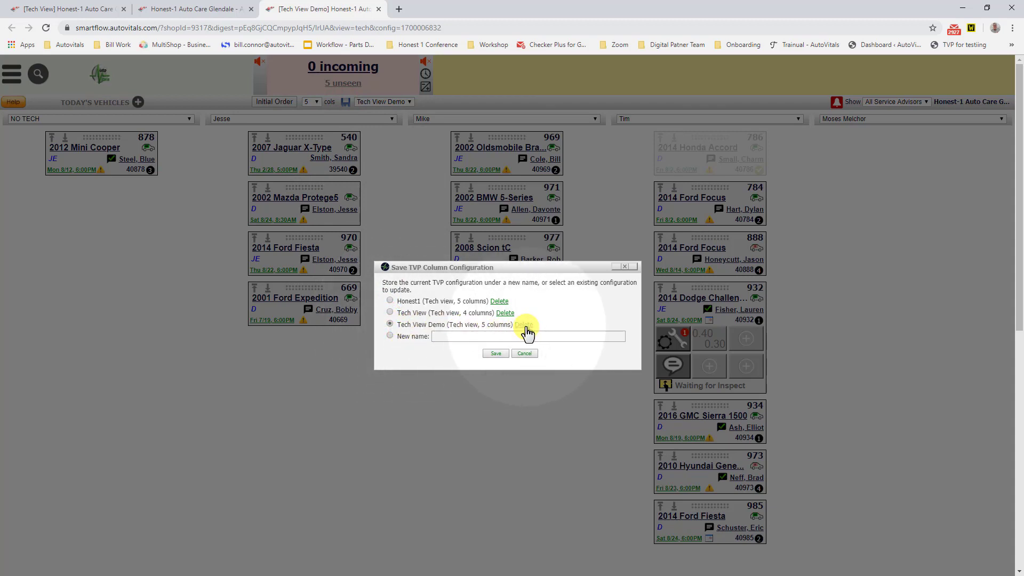
pyautogui.click(496, 354)
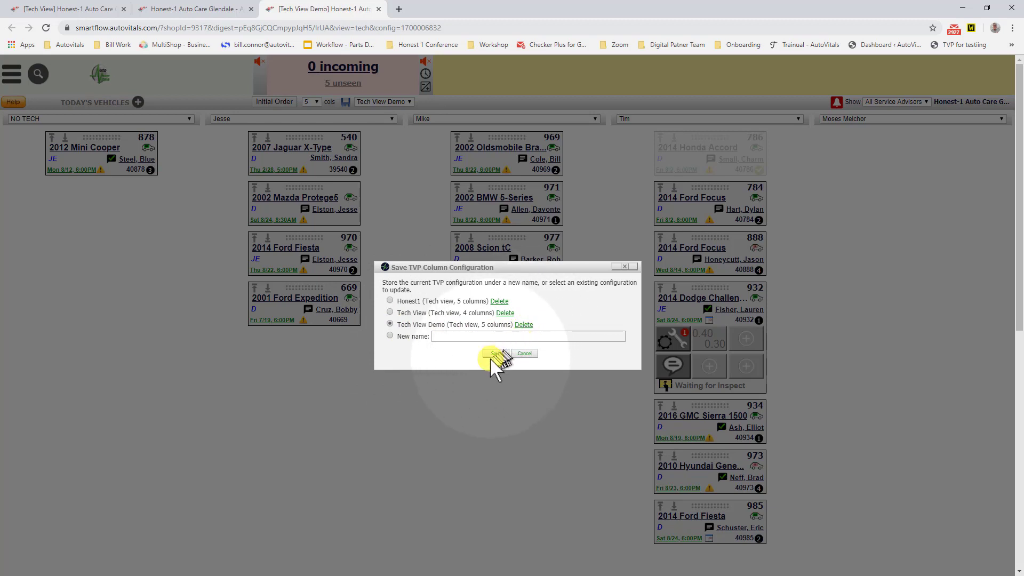
pyautogui.click(520, 326)
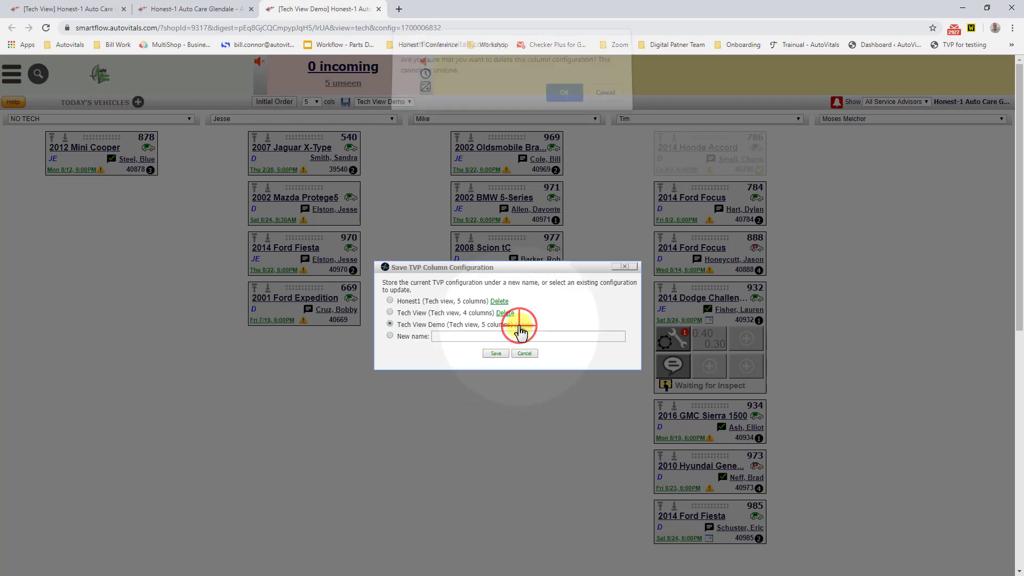
pyautogui.click(564, 99)
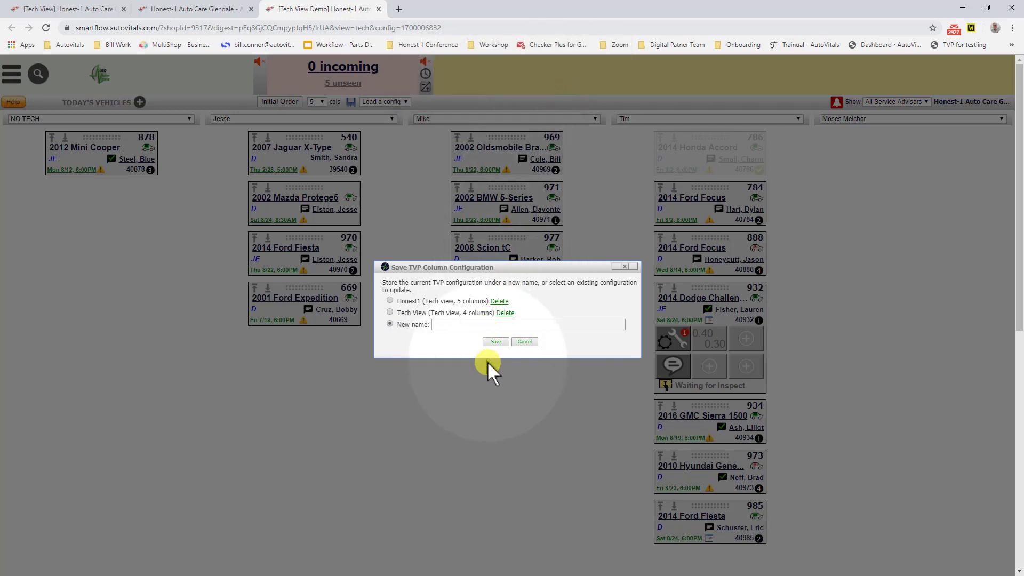
pyautogui.click(491, 344)
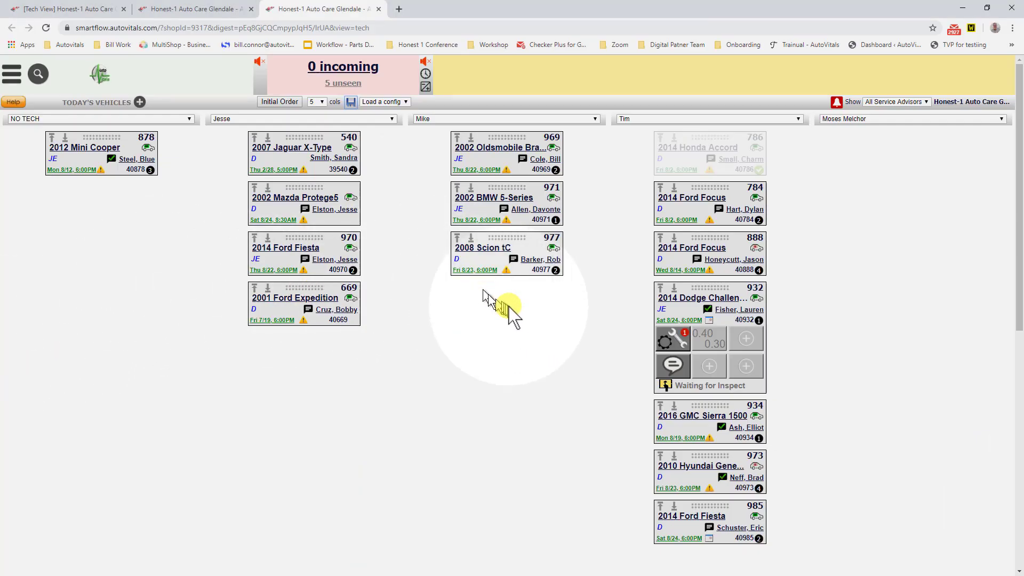
# Step: Open the 2014 Dodge Challenger's work order and review its service history and the inner shop communication for the 8/10/2019 visit
pyautogui.click(673, 342)
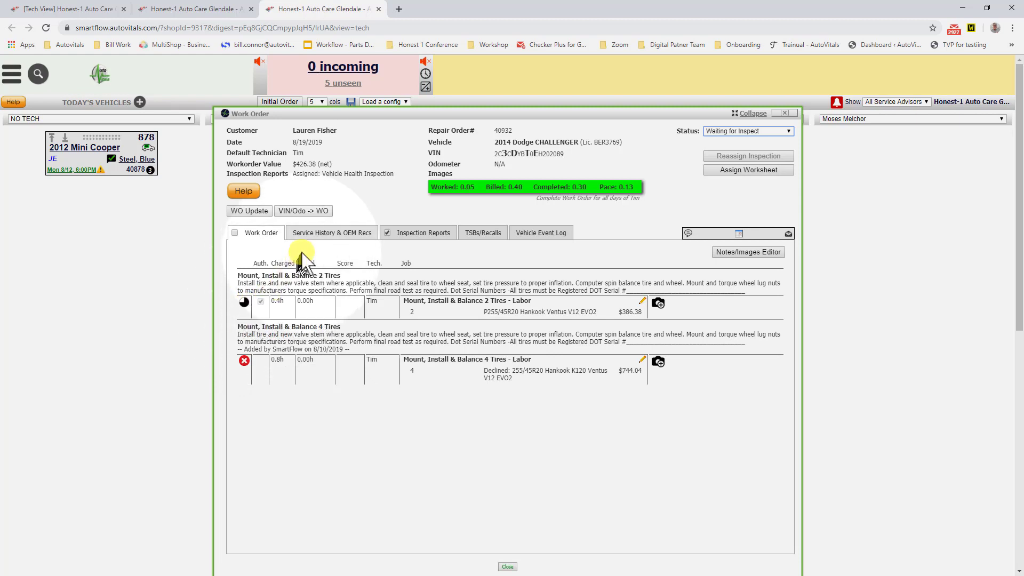
pyautogui.click(314, 234)
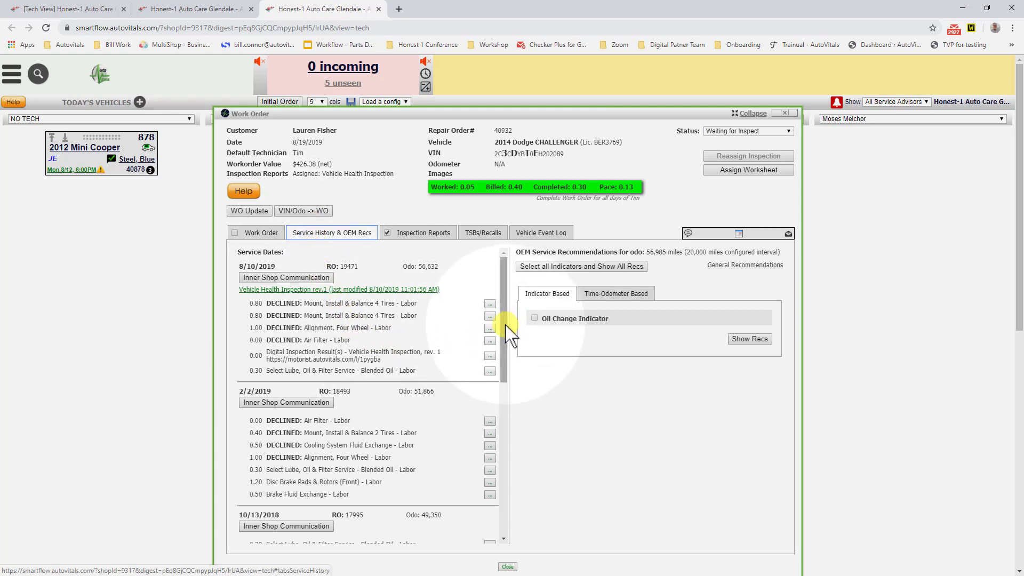
pyautogui.moveTo(505, 323)
pyautogui.mouseDown()
pyautogui.moveTo(505, 393)
pyautogui.moveTo(503, 306)
pyautogui.mouseUp()
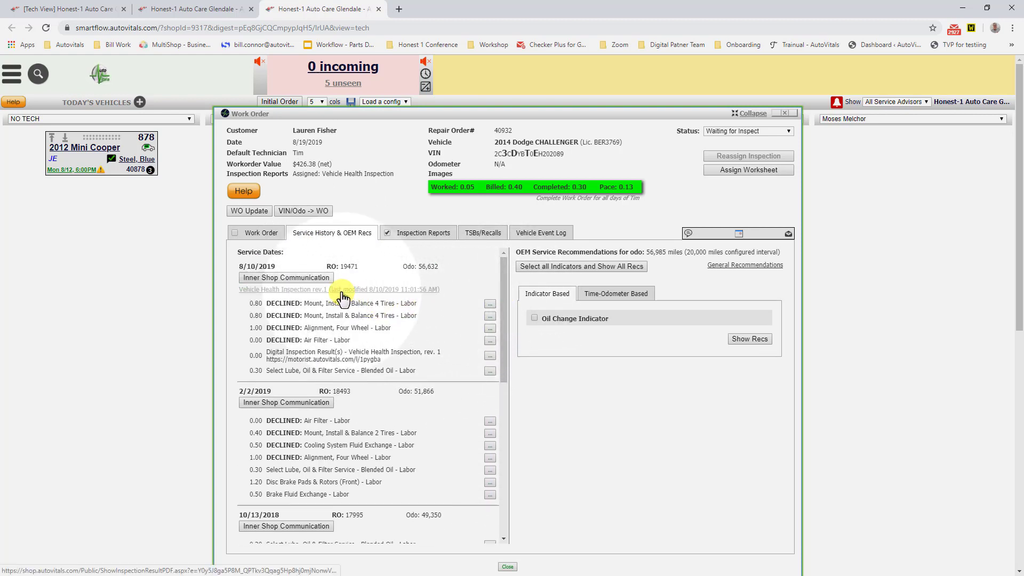
pyautogui.click(294, 277)
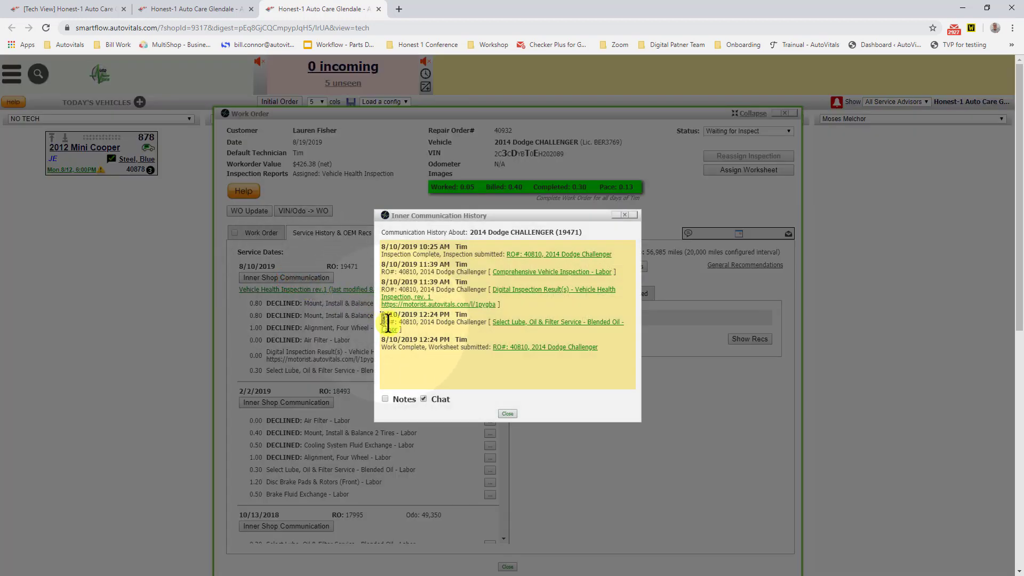
pyautogui.click(424, 398)
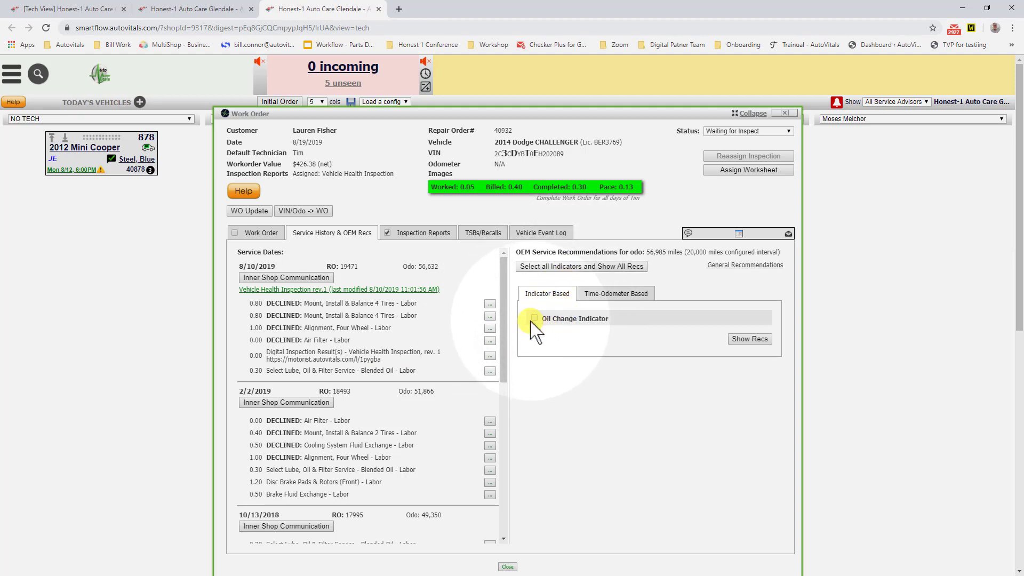
# Step: Show the time-odometer based OEM recommendations, then try selecting and clearing all the Severe Driving Conditions items
pyautogui.click(606, 297)
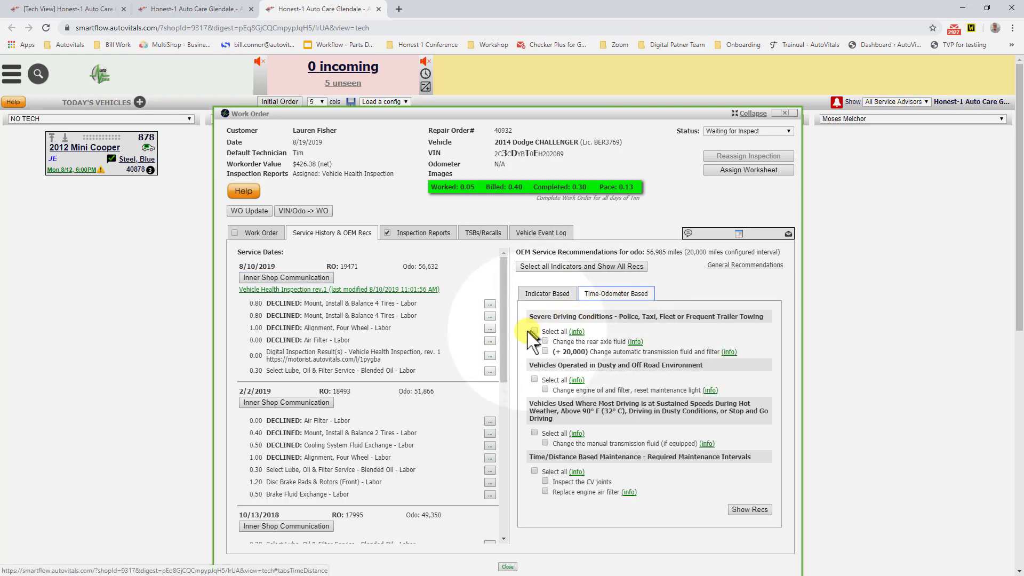
pyautogui.click(534, 331)
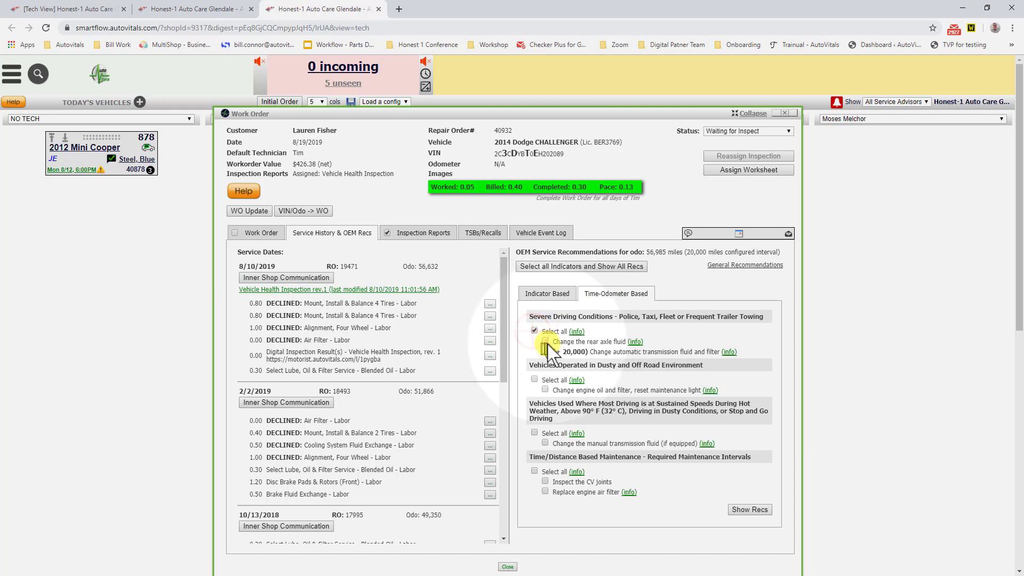
pyautogui.click(545, 342)
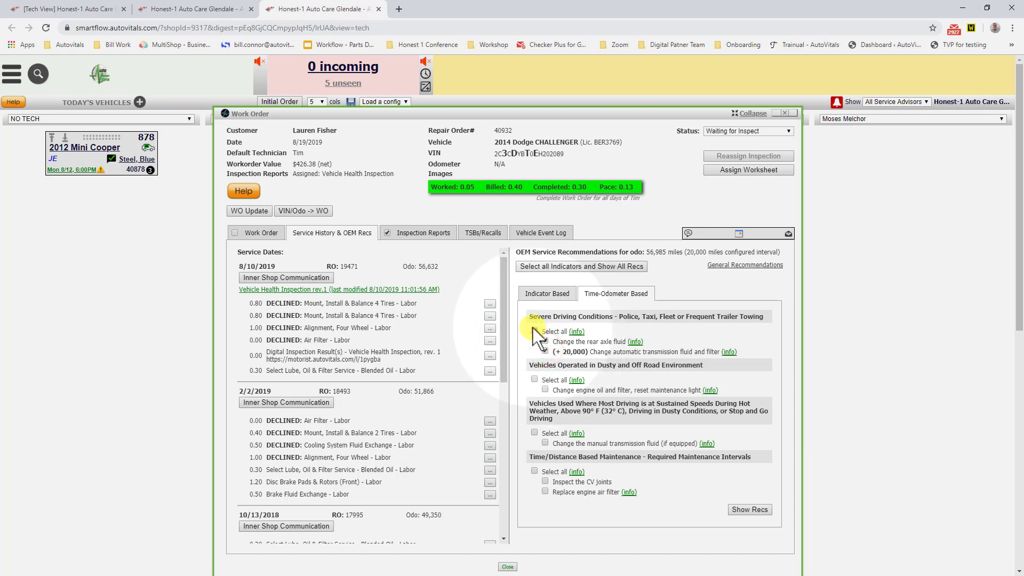
pyautogui.click(534, 331)
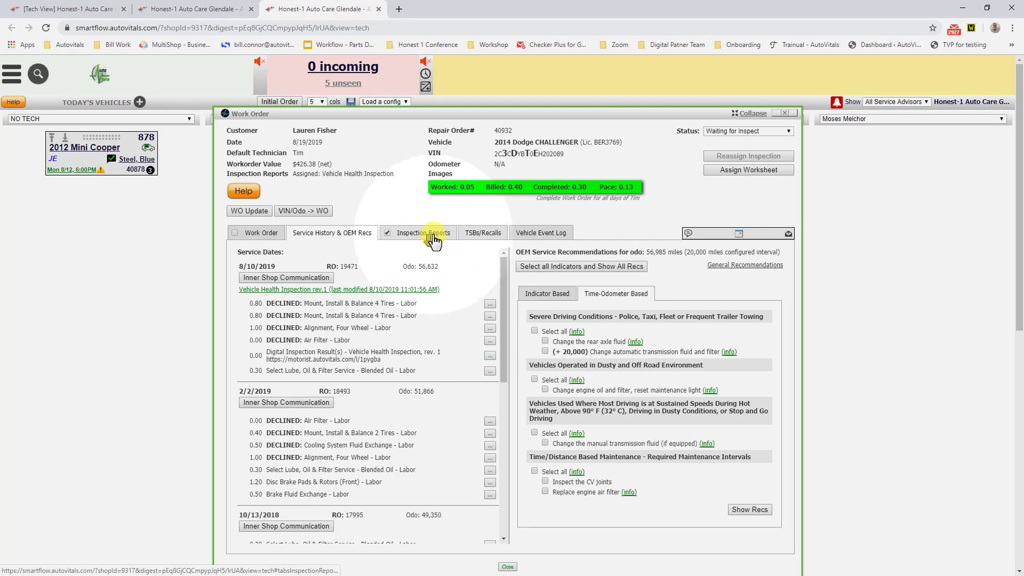
# Step: List the vehicle's TSBs and recalls and try selecting the 10/7/2014 alternator recall and the 5/14/2019 EQUIPMENT bulletin
pyautogui.click(476, 235)
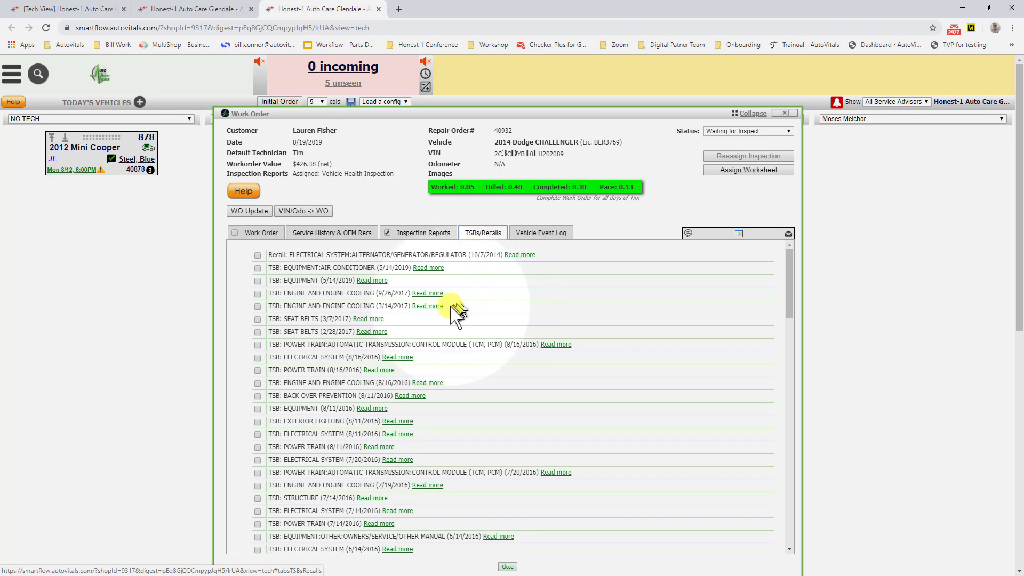
pyautogui.click(258, 255)
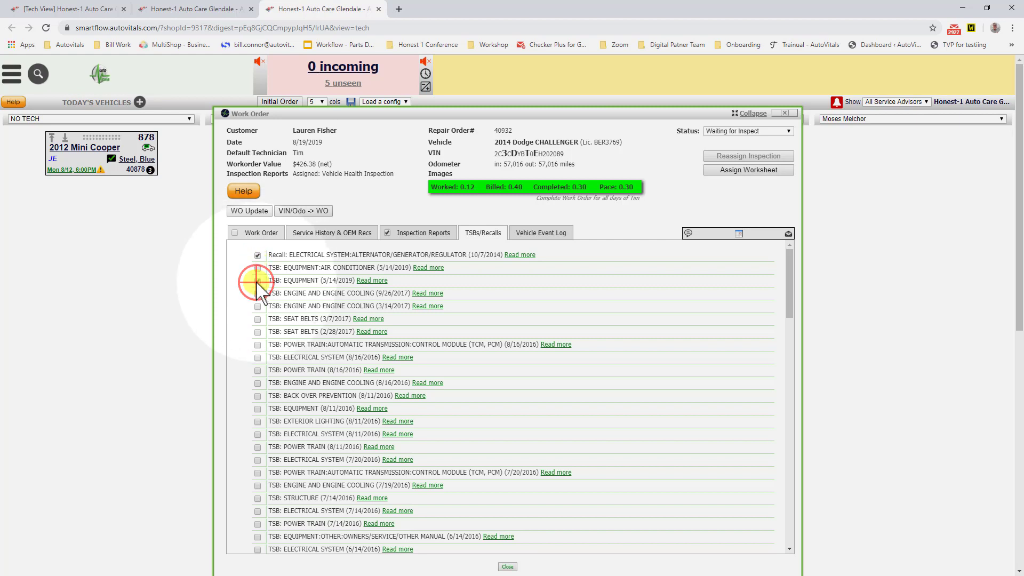
pyautogui.click(257, 281)
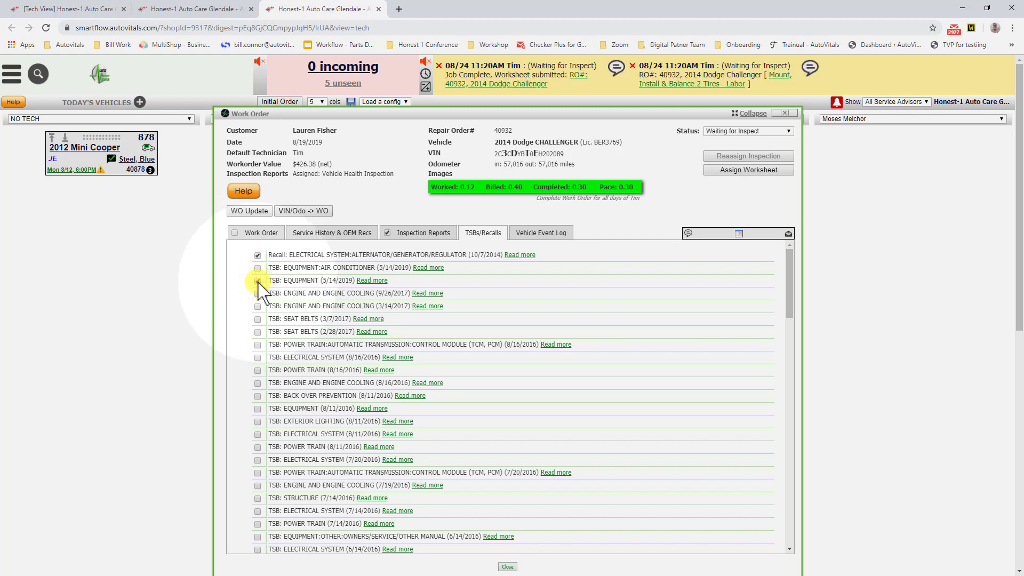
# Step: Review the vehicle event log and expand the Challenger's vehicle tile within the work order
pyautogui.click(527, 235)
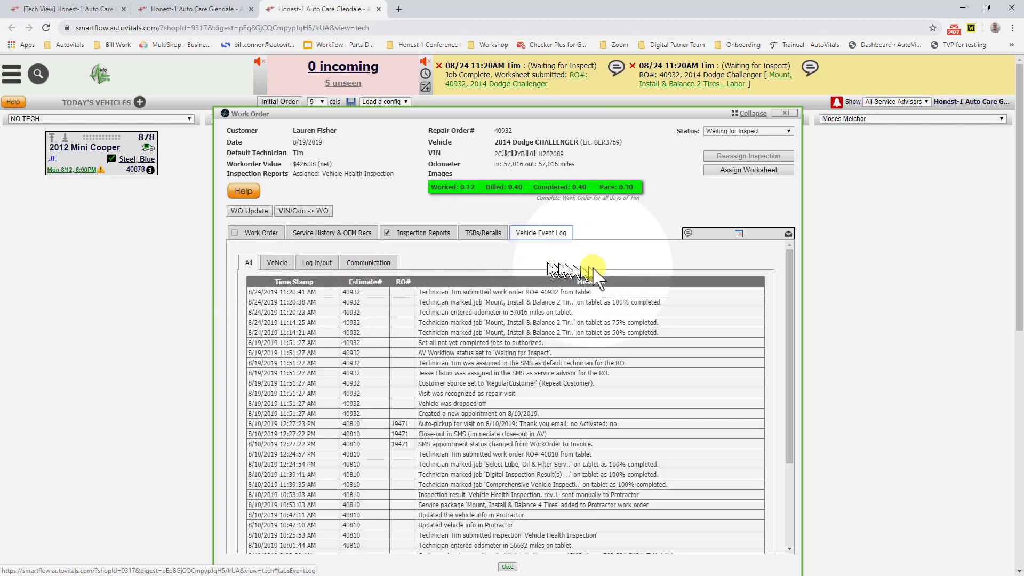
pyautogui.click(719, 235)
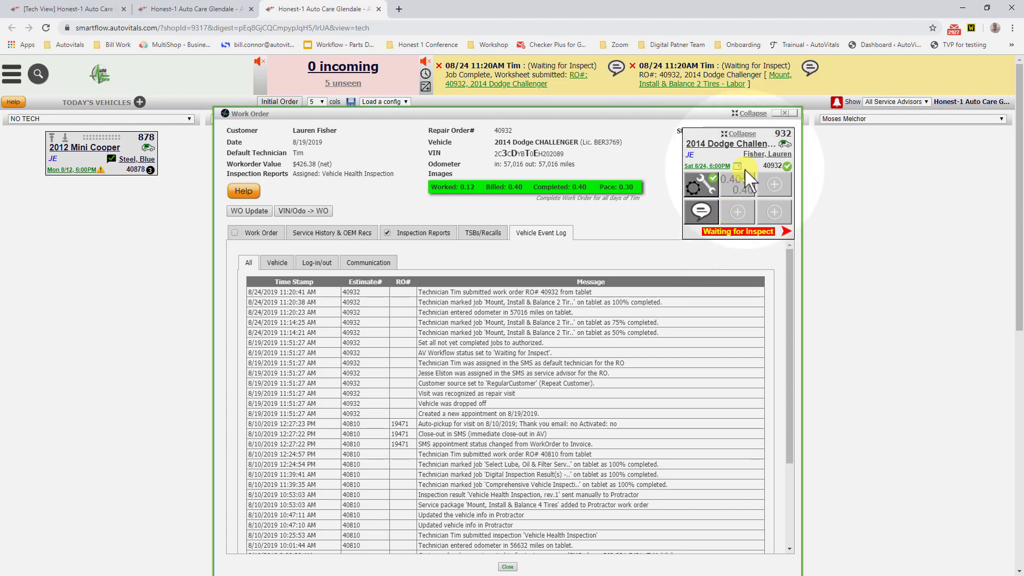
pyautogui.moveTo(748, 160)
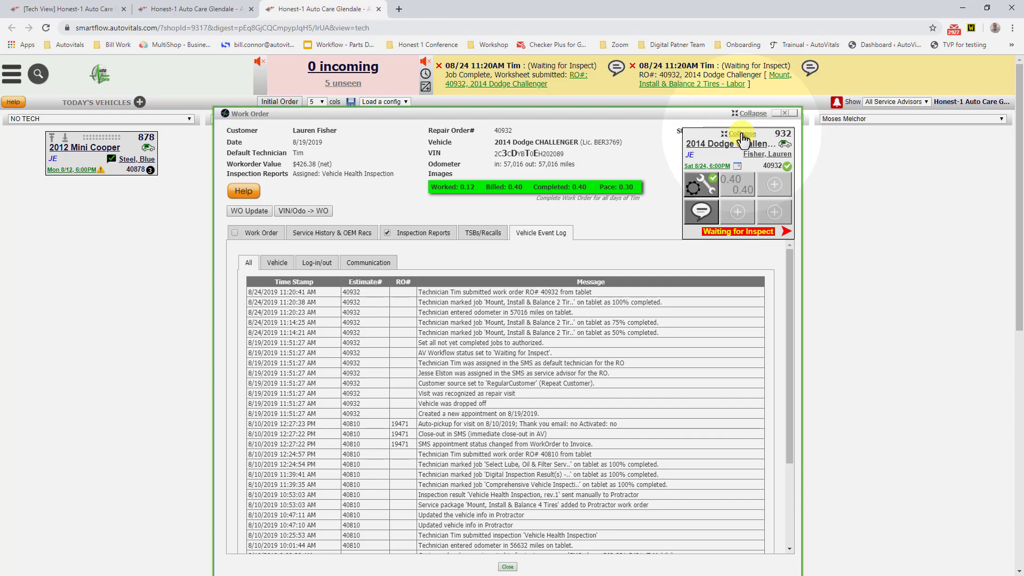
# Step: Collapse the Challenger's vehicle tile and check how far past its promised time the 2012 Mini Cooper is
pyautogui.click(742, 138)
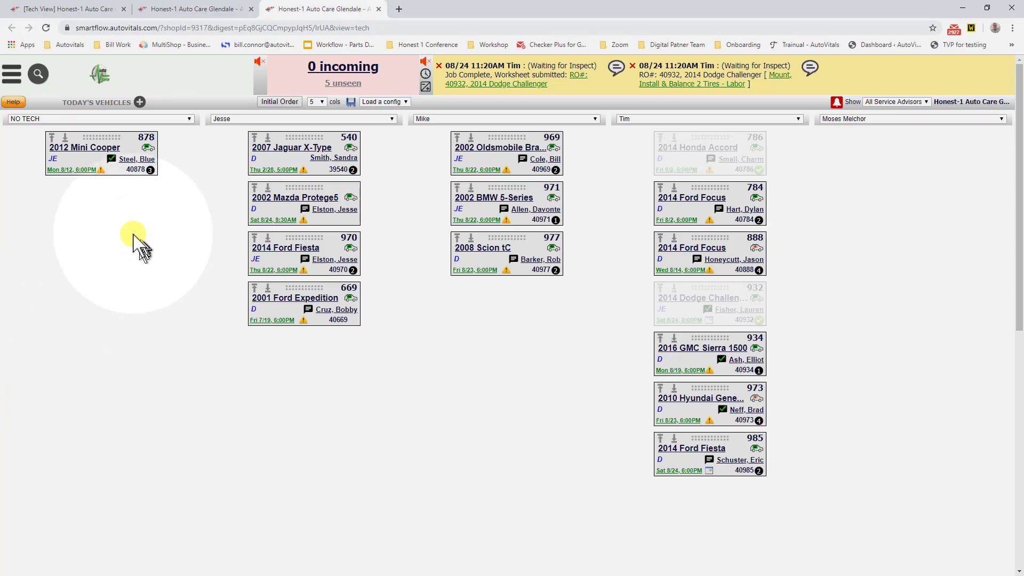
pyautogui.moveTo(99, 172)
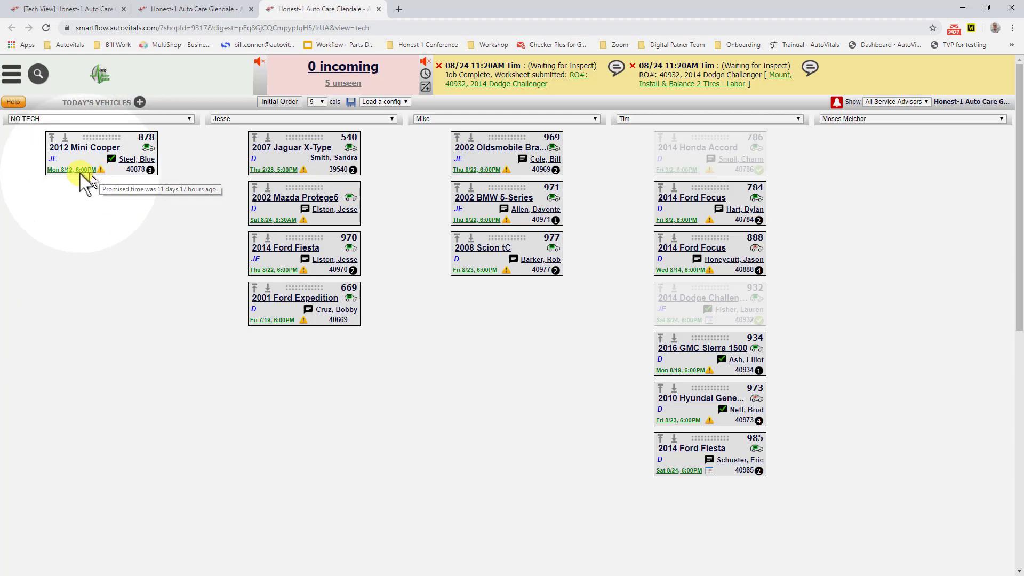
pyautogui.moveTo(151, 170)
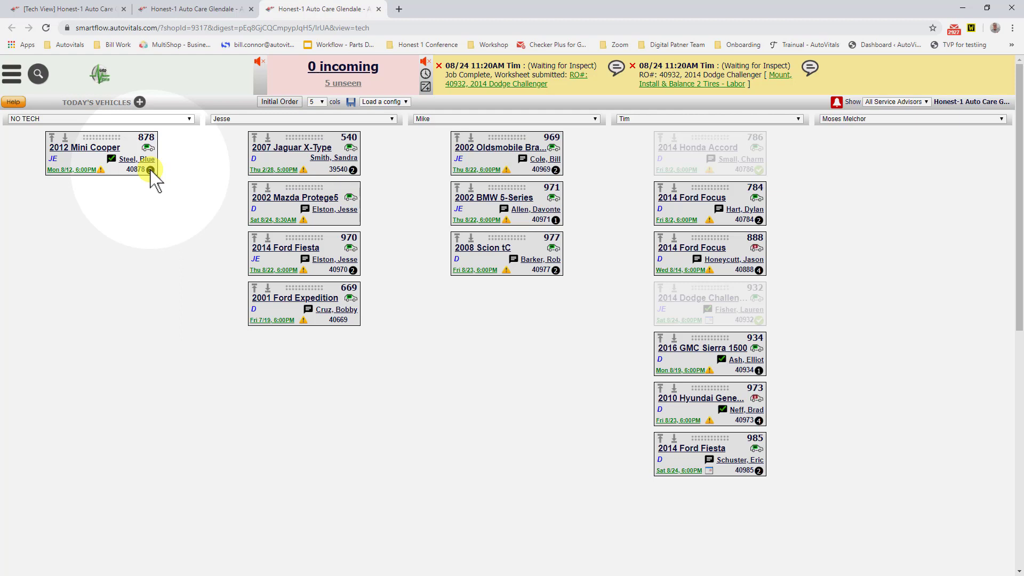
# Step: Try expanding and collapsing the 2012 Mini Cooper and 2002 Mazda Protege5 tiles on the board
pyautogui.click(151, 170)
pyautogui.click(150, 169)
pyautogui.click(355, 218)
pyautogui.click(355, 218)
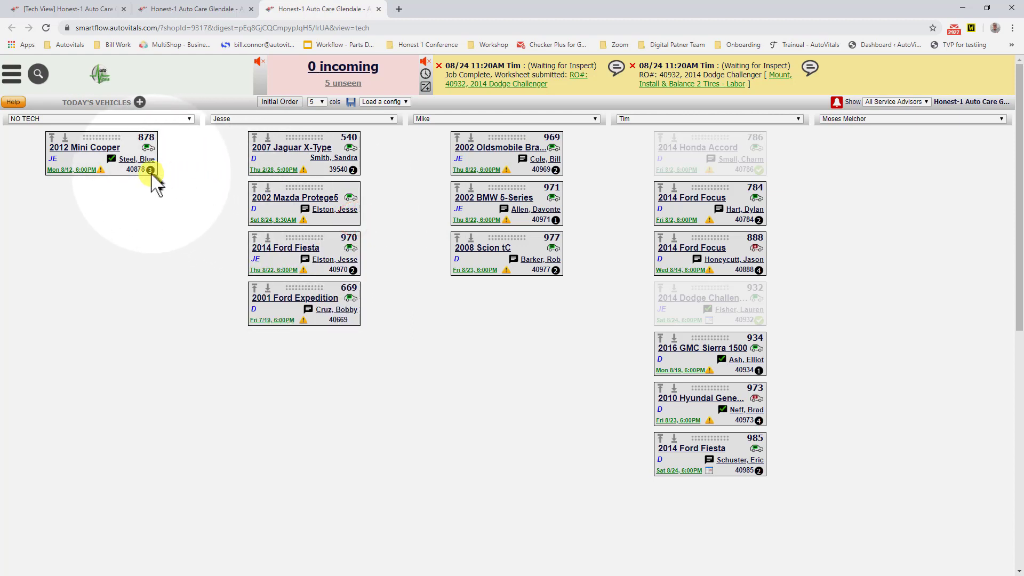
# Step: Expand the 2012 Mini Cooper's tile and change its promised date to September 12
pyautogui.click(151, 170)
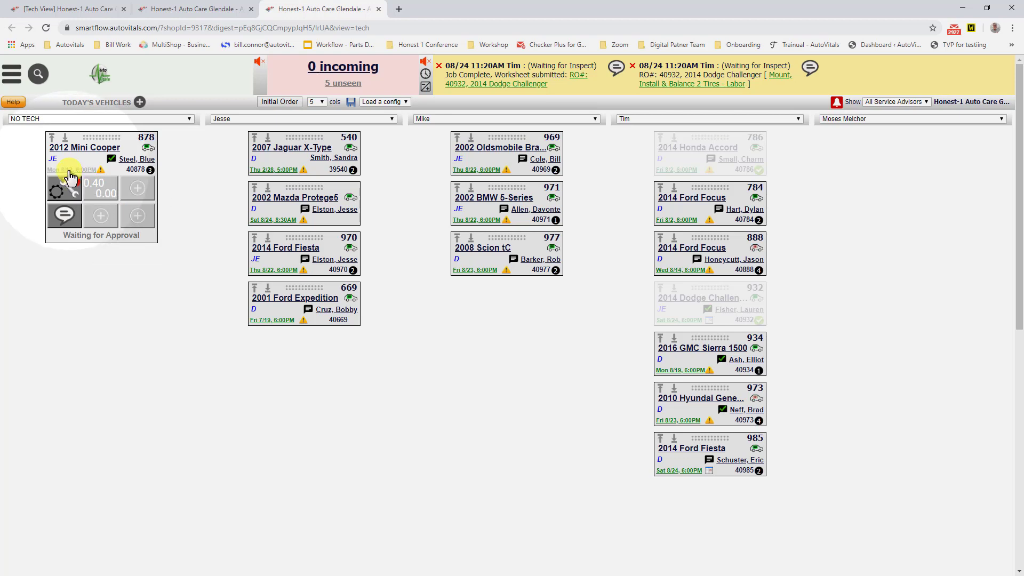
pyautogui.click(69, 170)
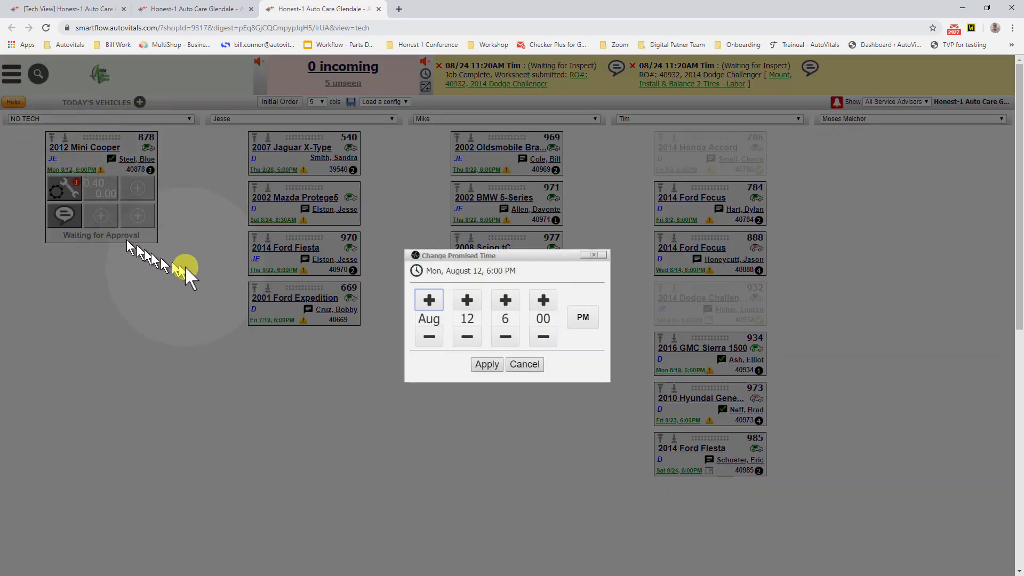
pyautogui.click(430, 299)
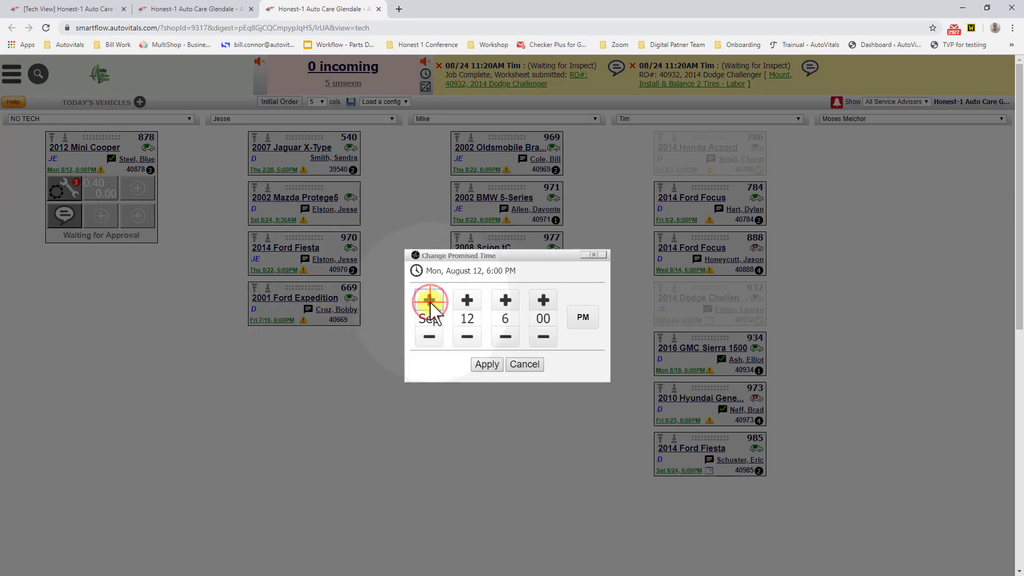
pyautogui.click(486, 365)
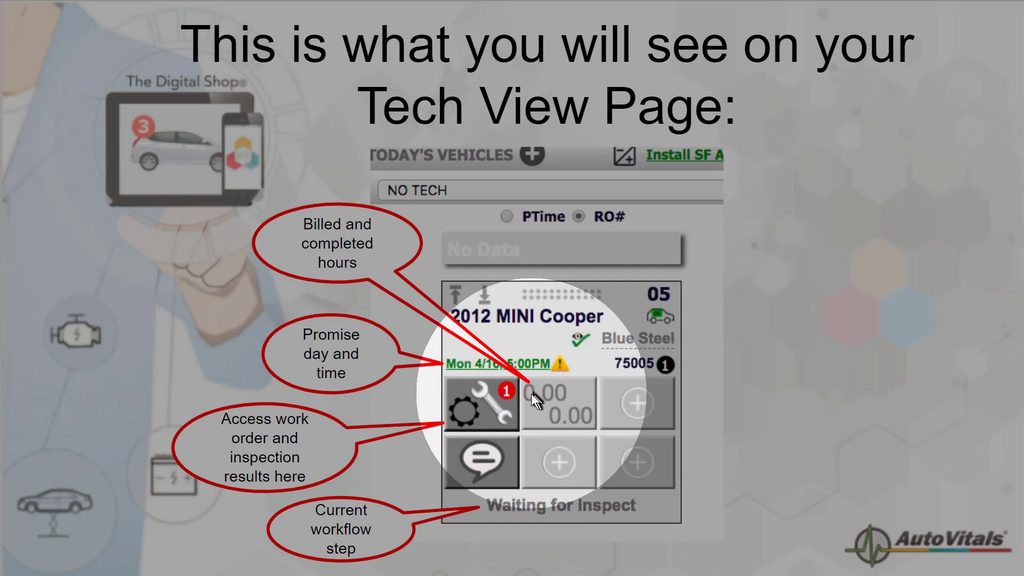
pyautogui.click(556, 415)
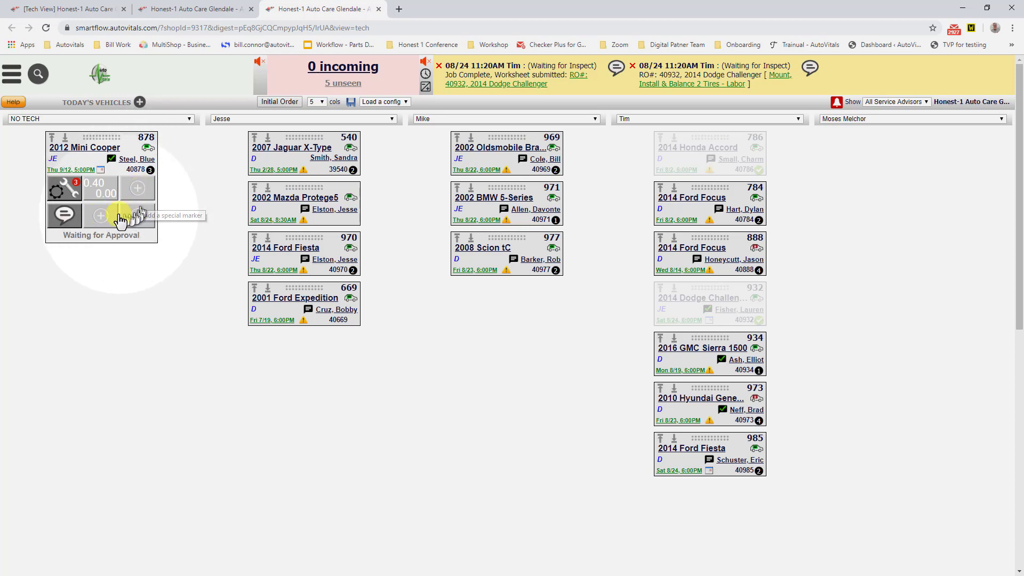
# Step: Assign the predefined customer marker Waiter to marker slot 1 on the 2012 Mini Cooper's tile
pyautogui.click(137, 188)
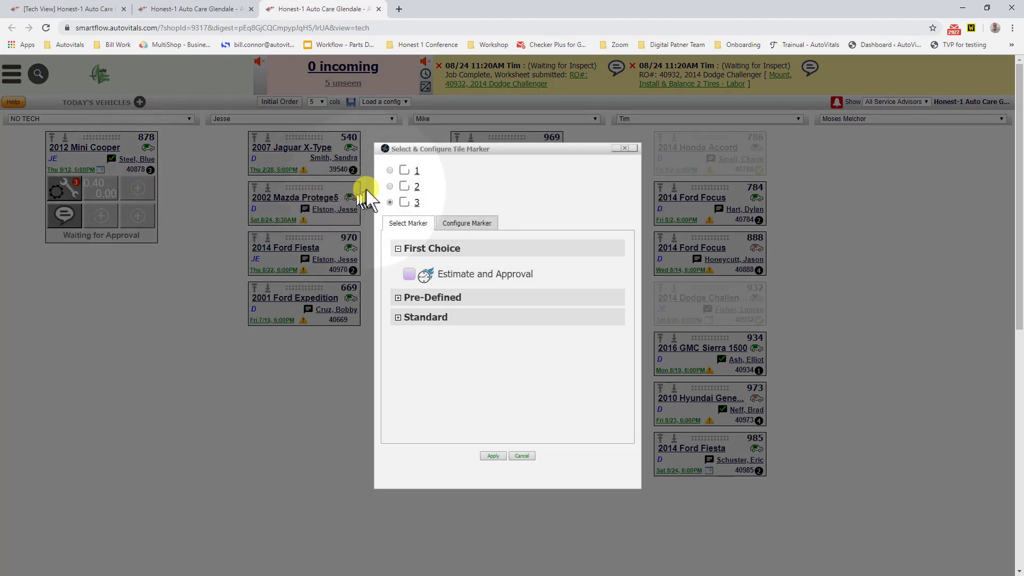
pyautogui.click(389, 171)
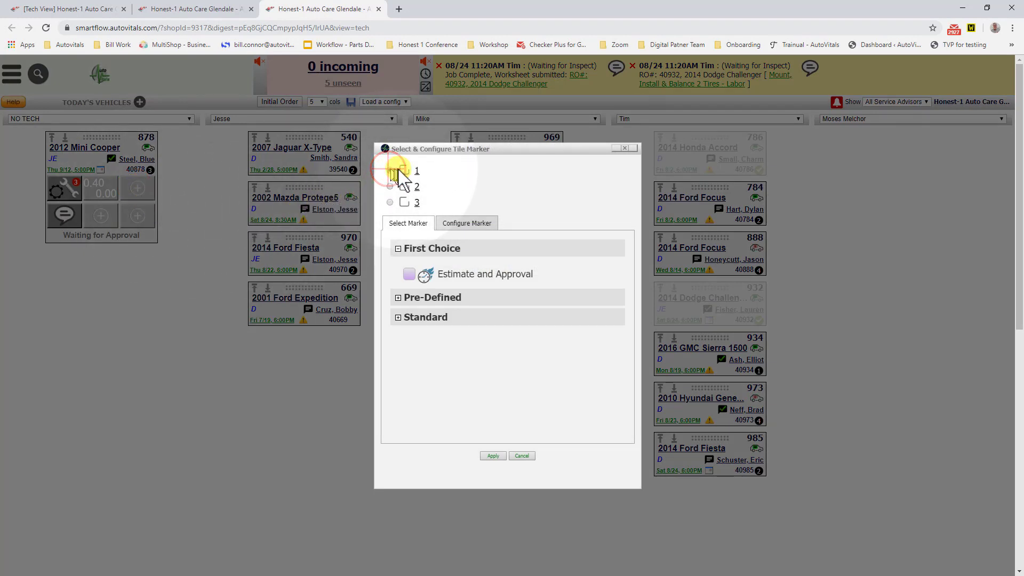
pyautogui.click(397, 297)
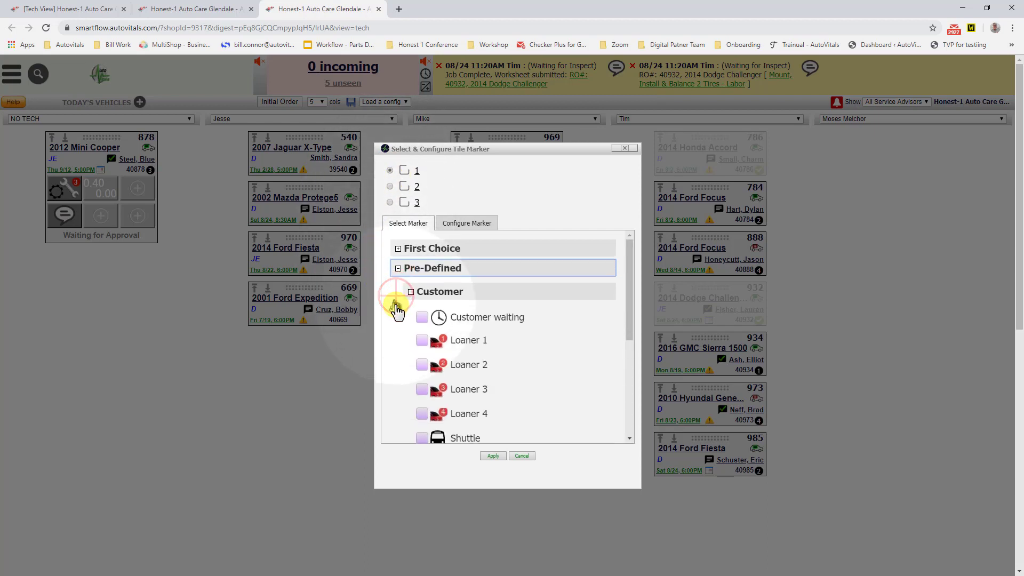
pyautogui.scroll(-3, 423, 362)
pyautogui.click(422, 355)
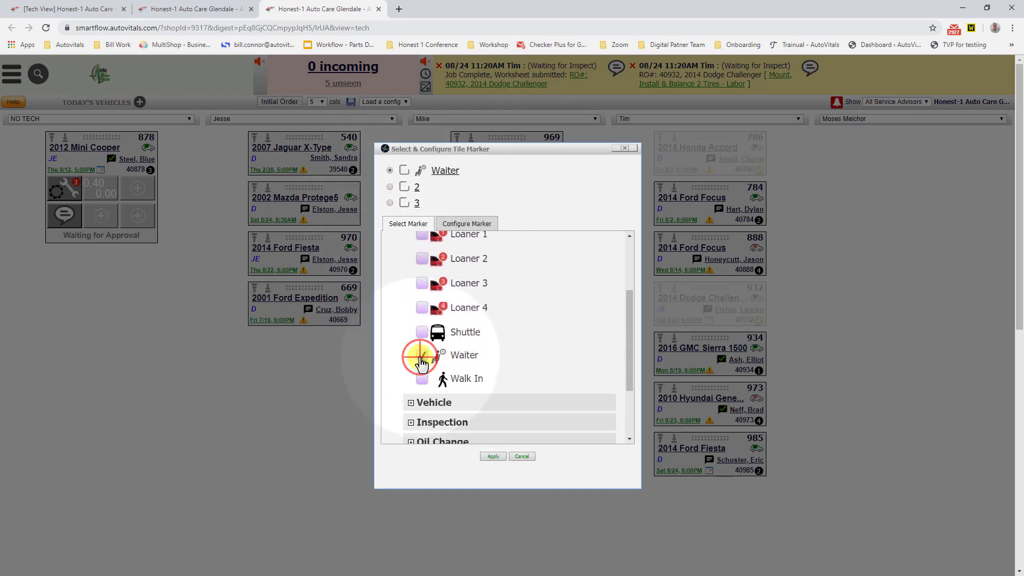
# Step: Set the Waiter marker's counter value to 60
pyautogui.click(446, 171)
pyautogui.moveTo(428, 286); pyautogui.dragTo(401, 286)
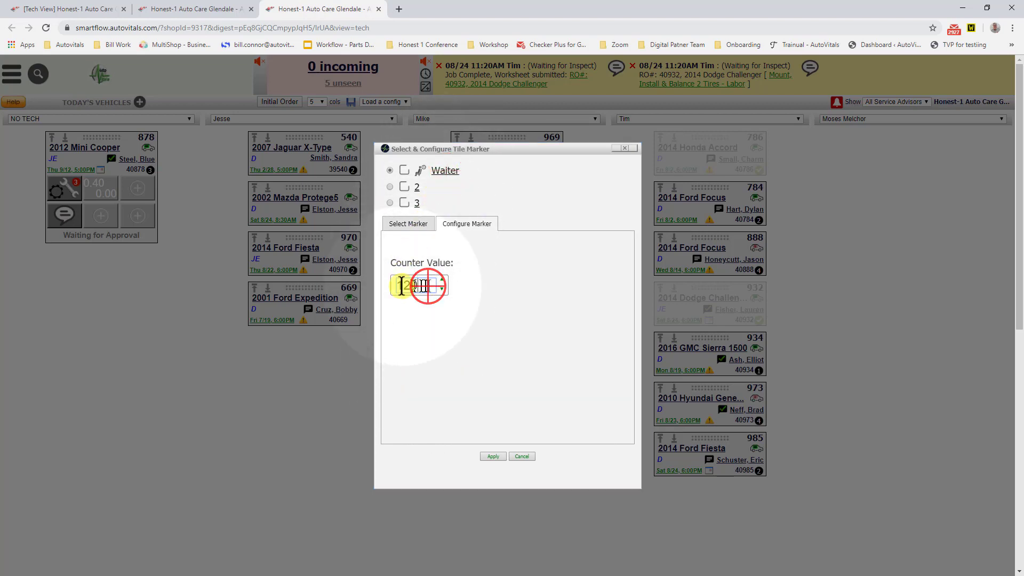
pyautogui.write('60')
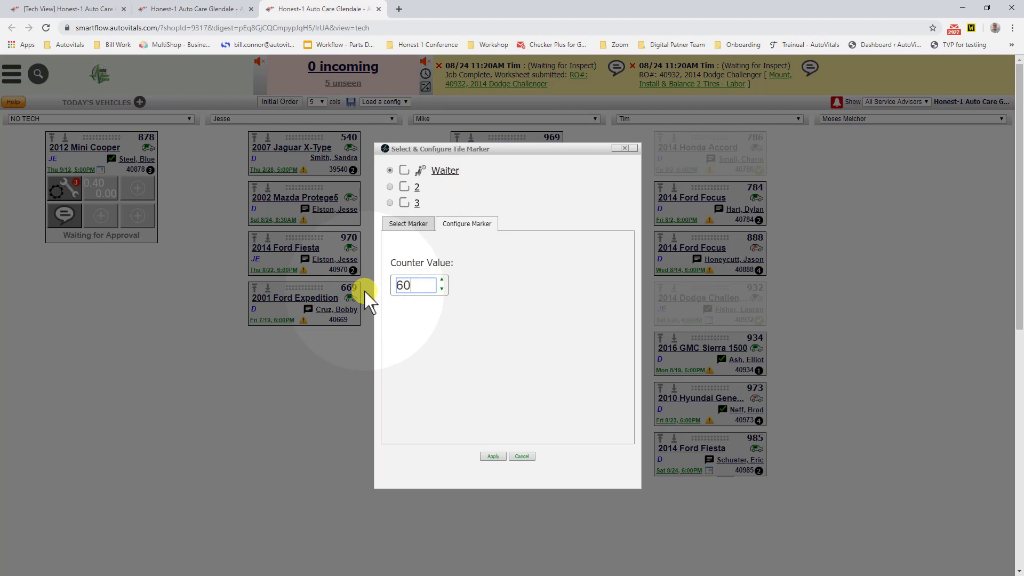
# Step: Assign the predefined marker Parts To Be Delivered In to the Mini Cooper's marker slot 2
pyautogui.click(390, 188)
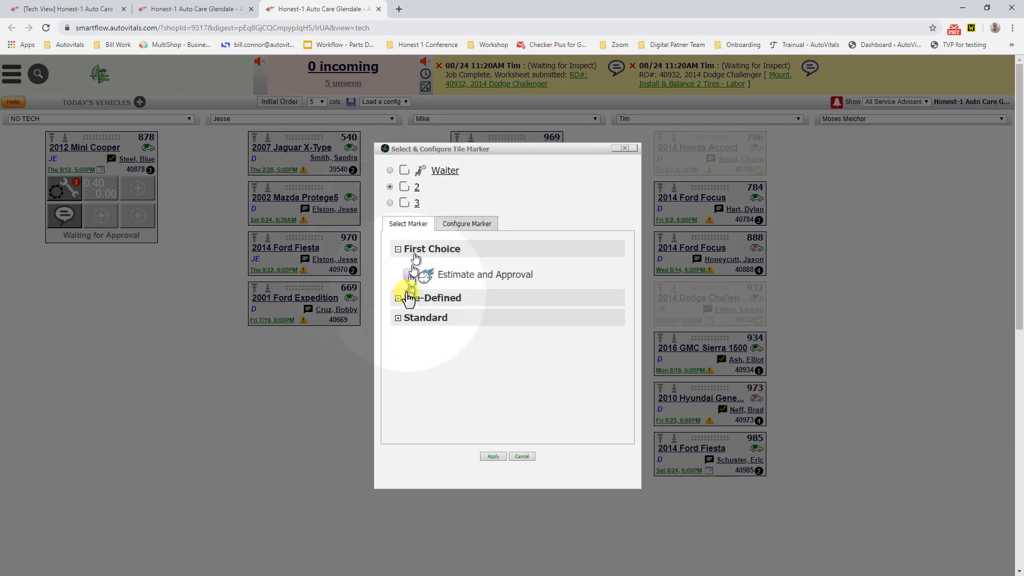
pyautogui.click(399, 299)
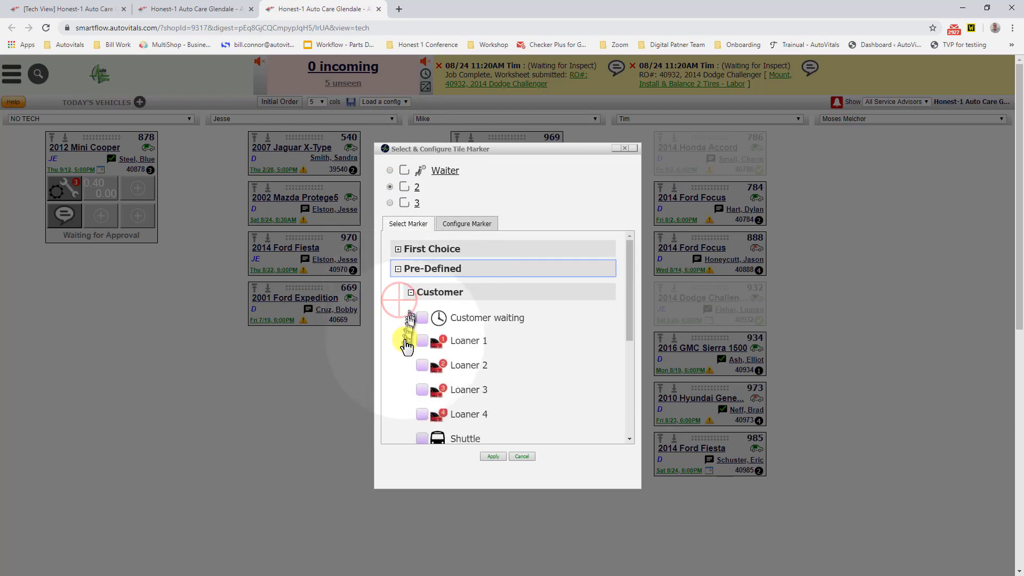
pyautogui.scroll(-3, 454, 353)
pyautogui.scroll(-2, 448, 353)
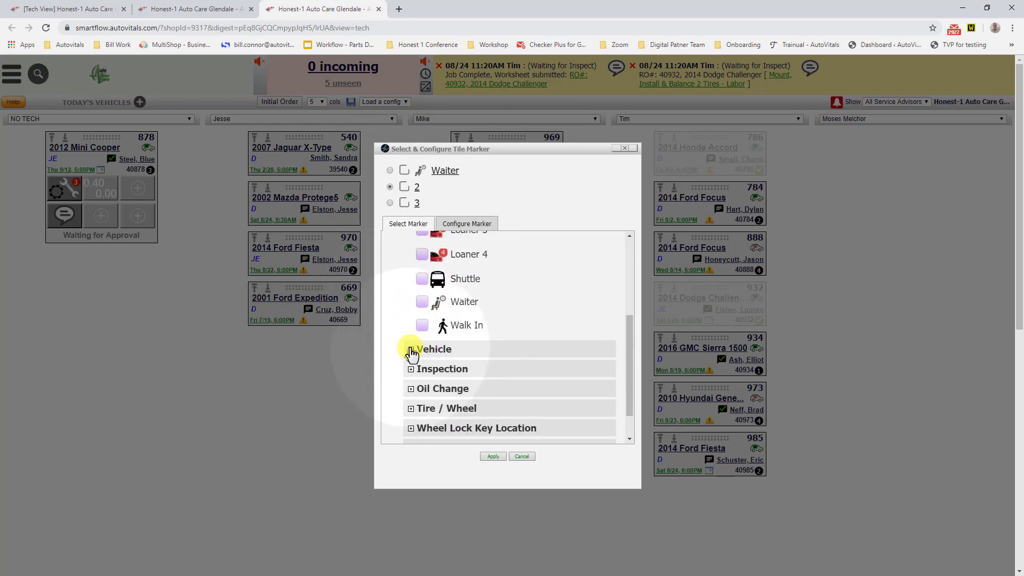
pyautogui.scroll(-1, 407, 413)
pyautogui.click(410, 409)
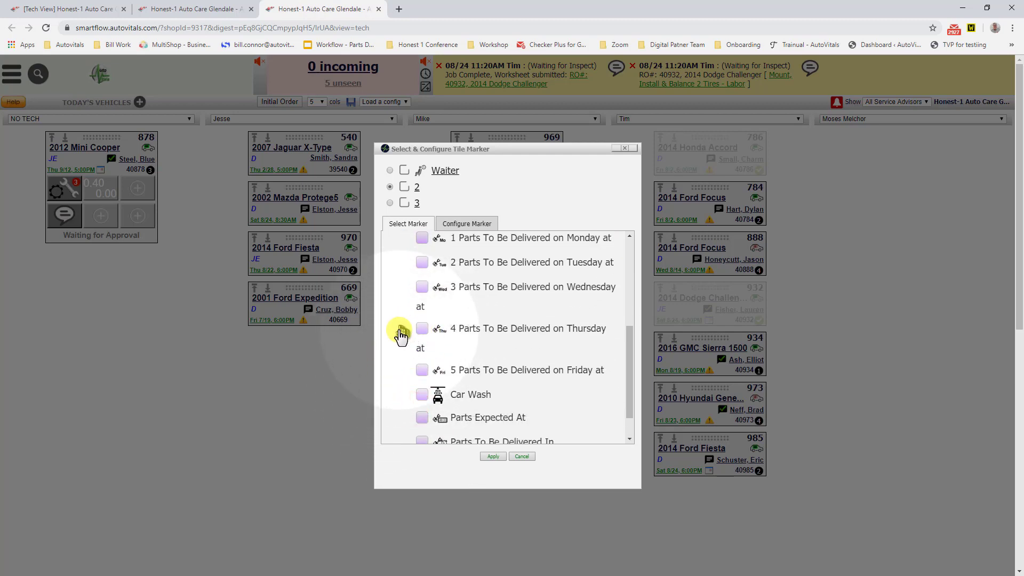
pyautogui.scroll(-1, 408, 352)
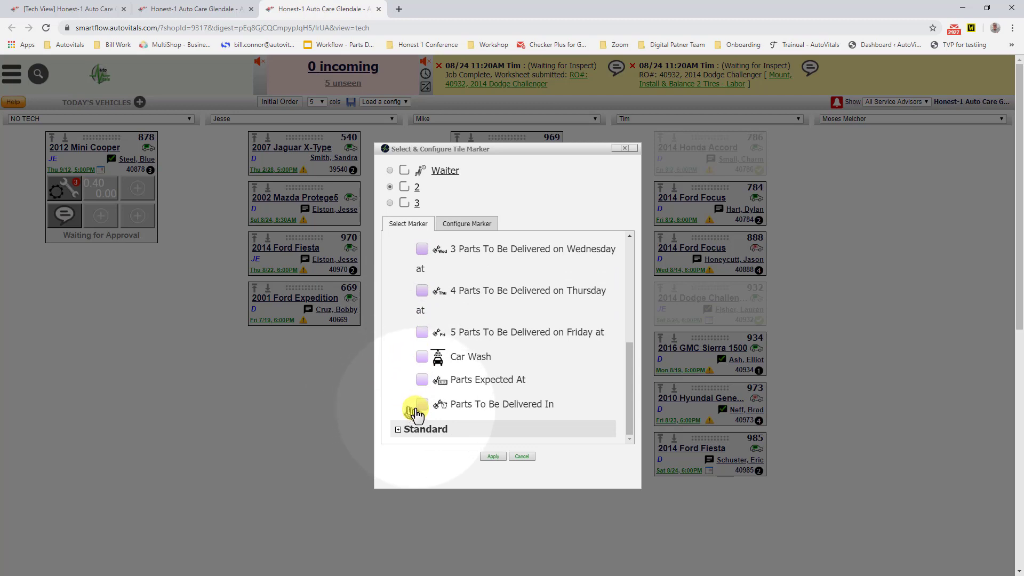
pyautogui.click(417, 412)
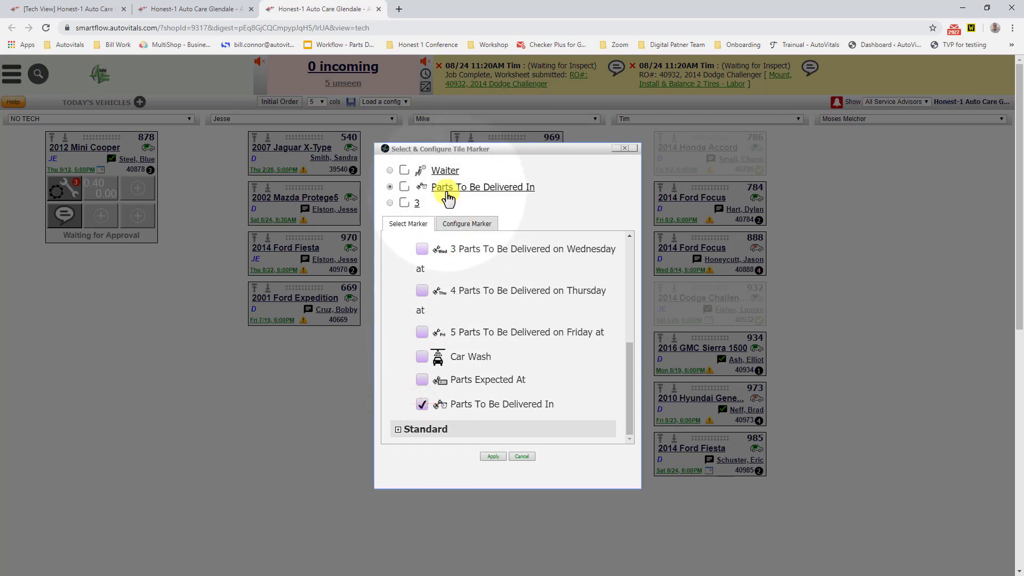
# Step: Set the Parts To Be Delivered In marker's counter value to 15
pyautogui.click(448, 194)
pyautogui.click(416, 293)
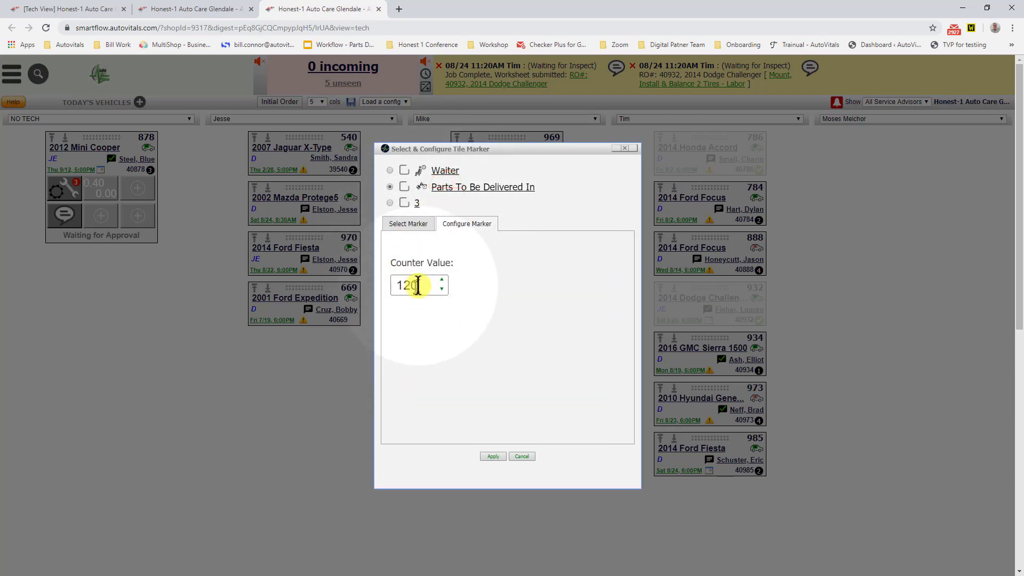
pyautogui.moveTo(418, 286); pyautogui.dragTo(380, 296)
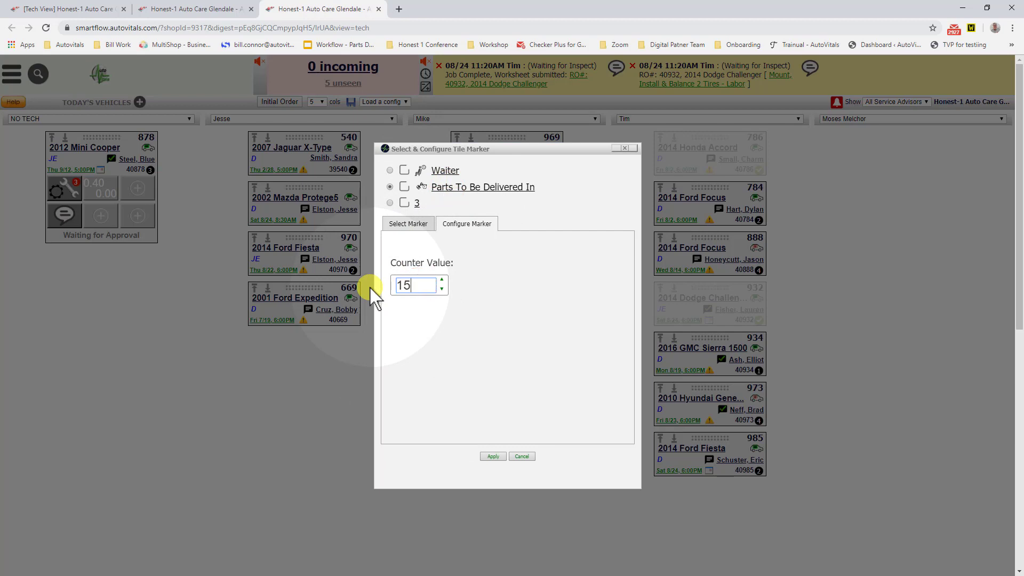
# Step: Assign the predefined vehicle marker Alert Tech to marker slot 3 and have its checkbox ticked
pyautogui.click(390, 203)
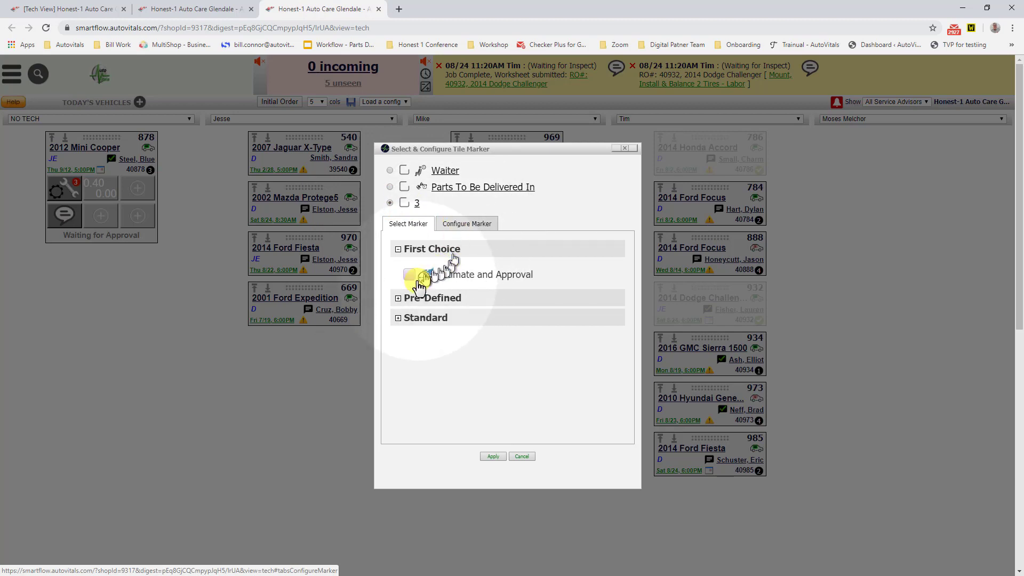
pyautogui.click(398, 299)
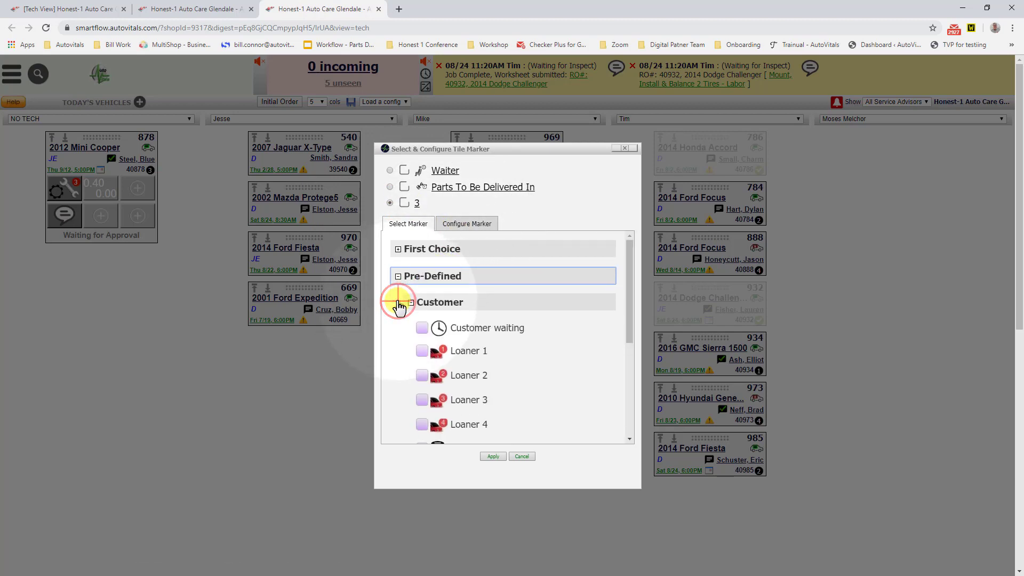
pyautogui.scroll(-1, 421, 309)
pyautogui.scroll(-3, 424, 315)
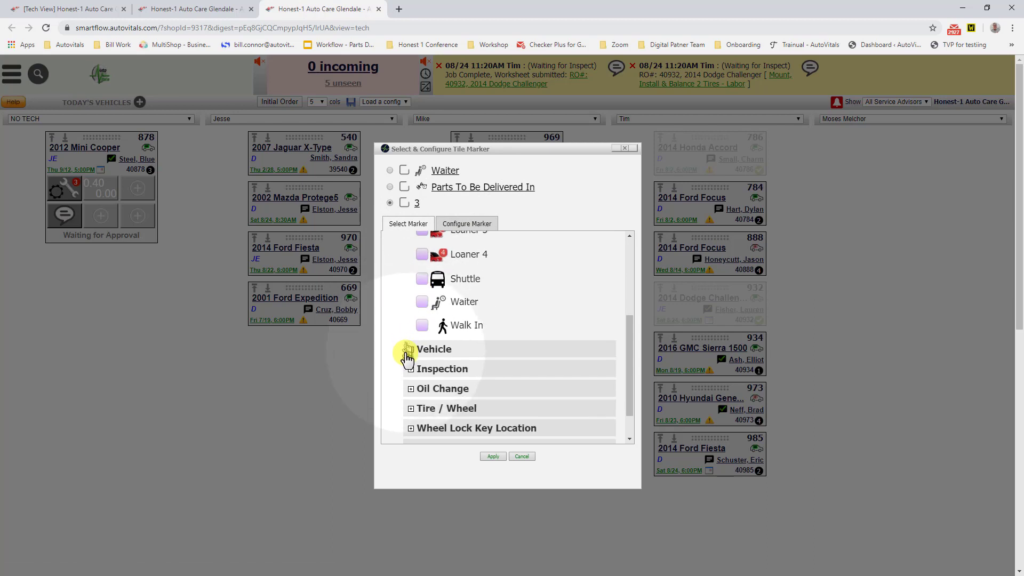
pyautogui.click(406, 350)
pyautogui.scroll(3, 414, 315)
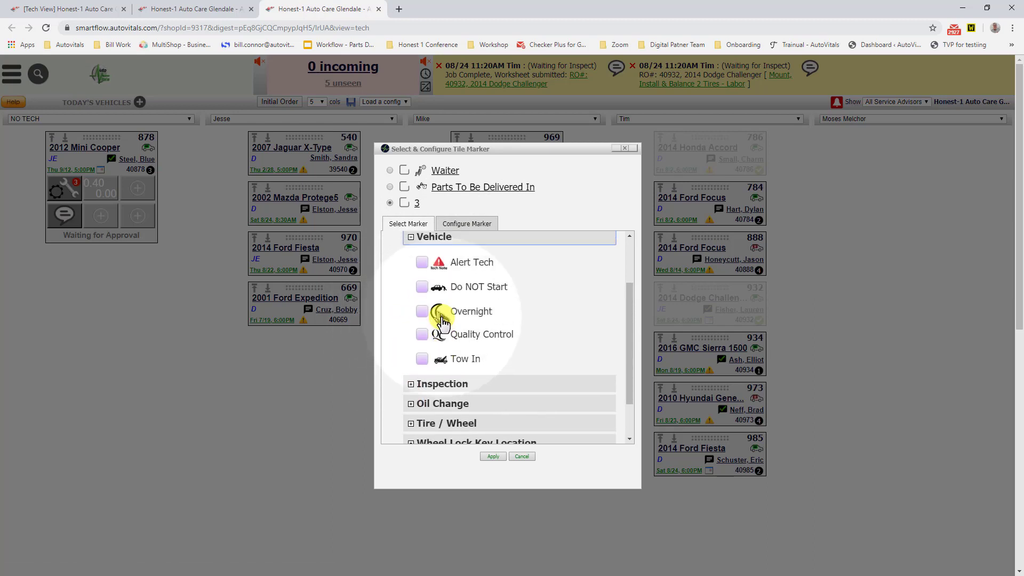
pyautogui.click(422, 316)
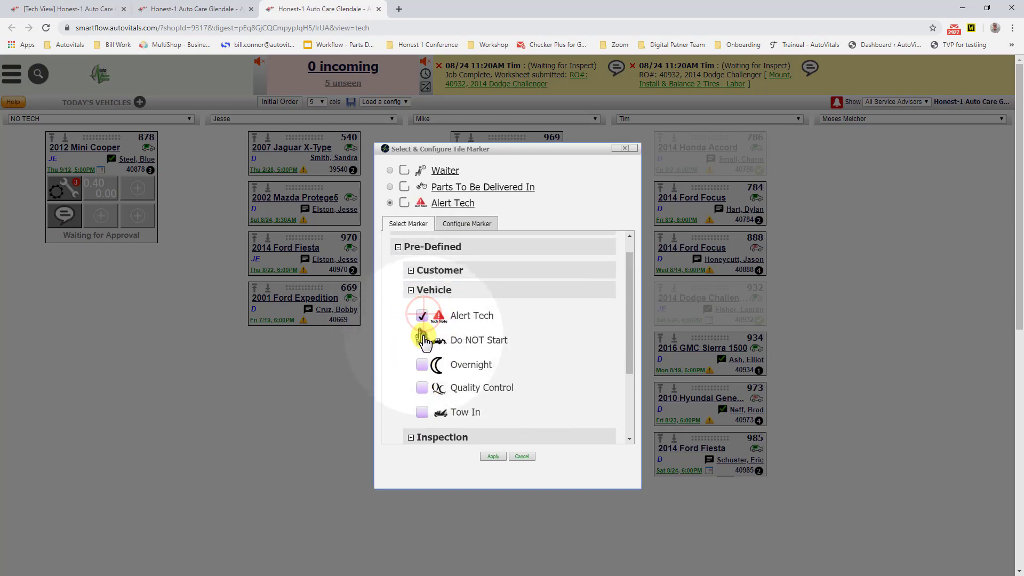
pyautogui.click(405, 203)
# Step: Add the Alert Tech note "Do not roll down driver window it fall off the track.", apply the markers and check the note on the tile
pyautogui.click(448, 207)
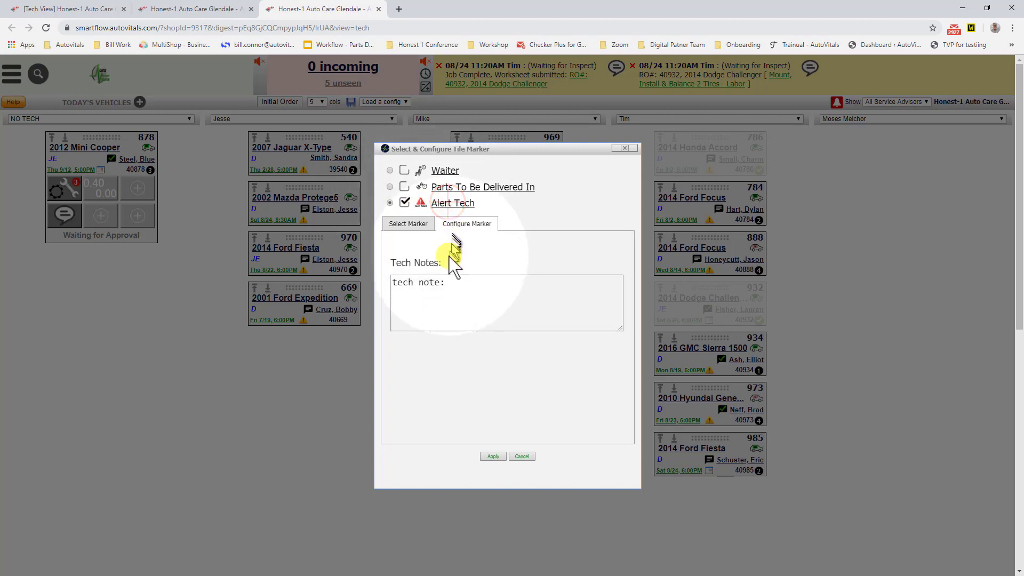
pyautogui.click(459, 286)
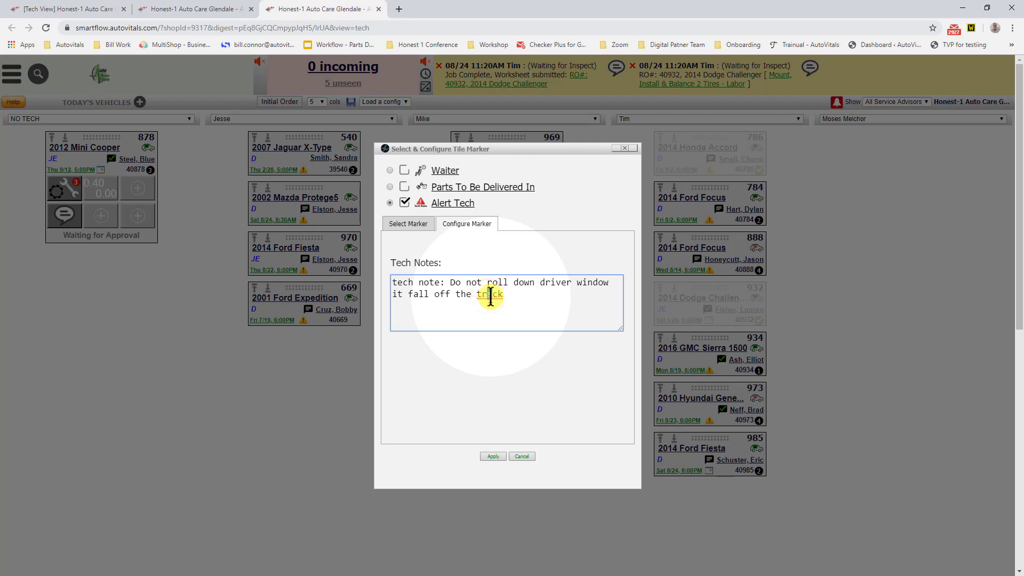
pyautogui.write('a')
pyautogui.click(542, 298)
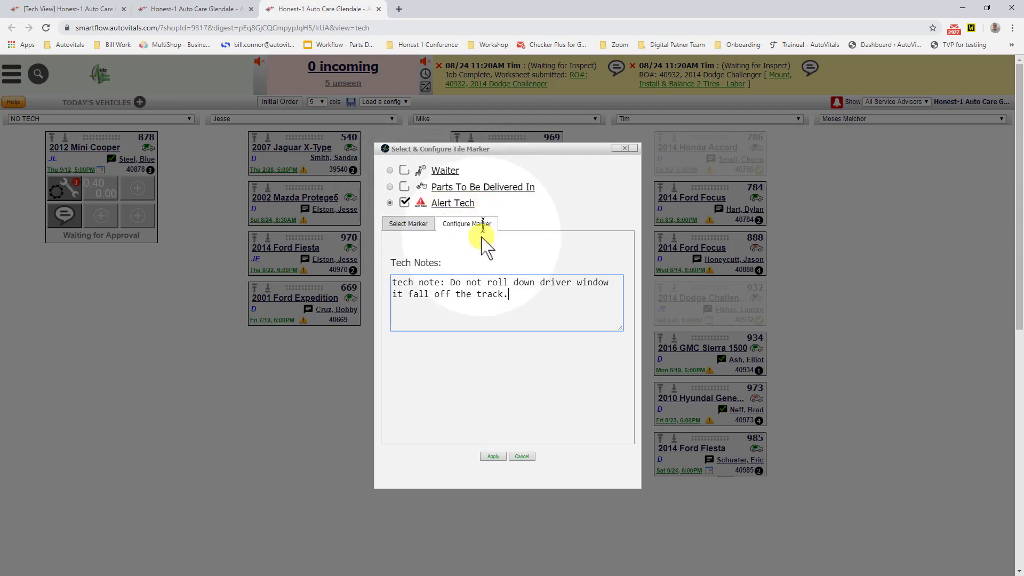
pyautogui.click(483, 456)
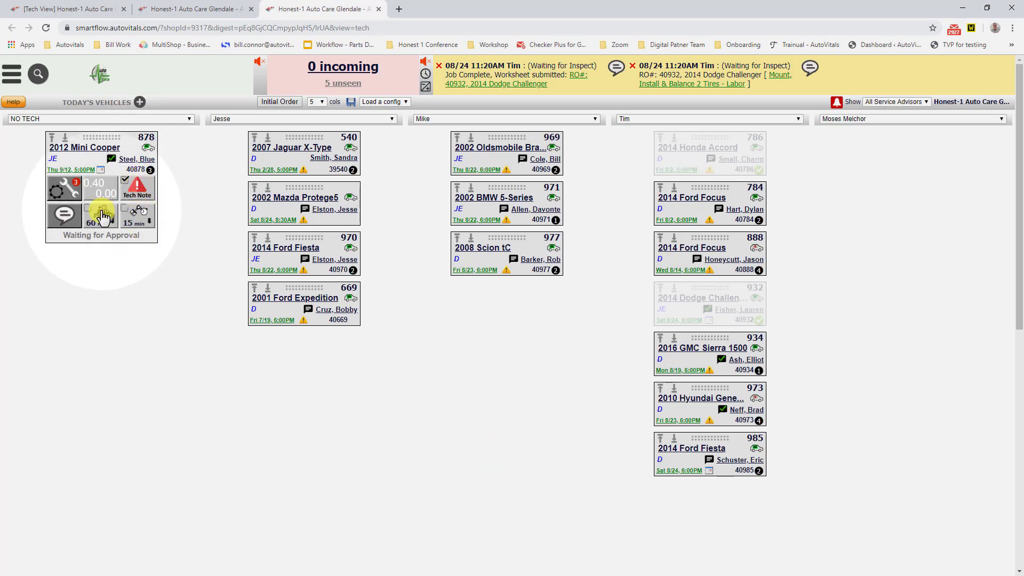
pyautogui.moveTo(142, 186)
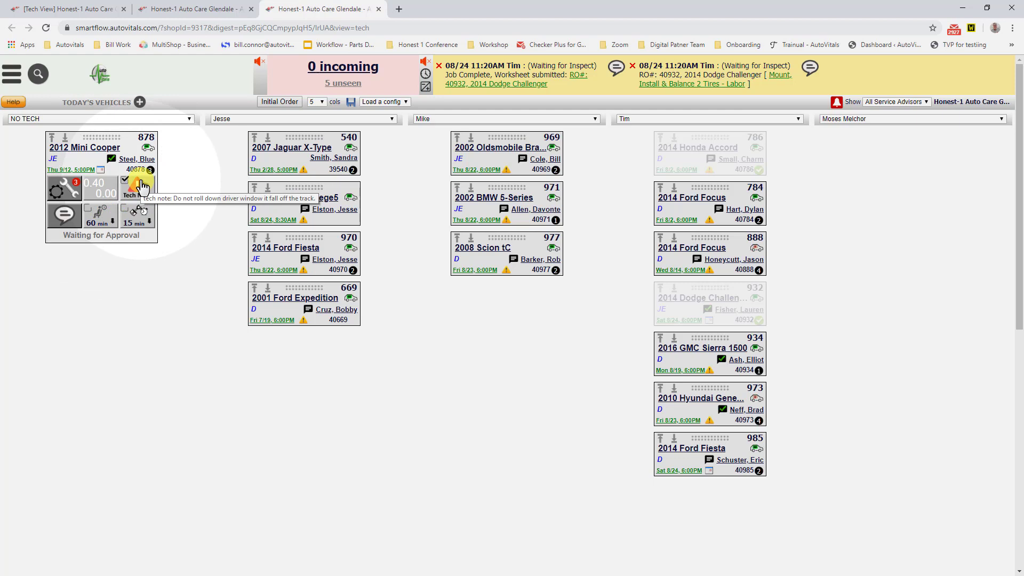
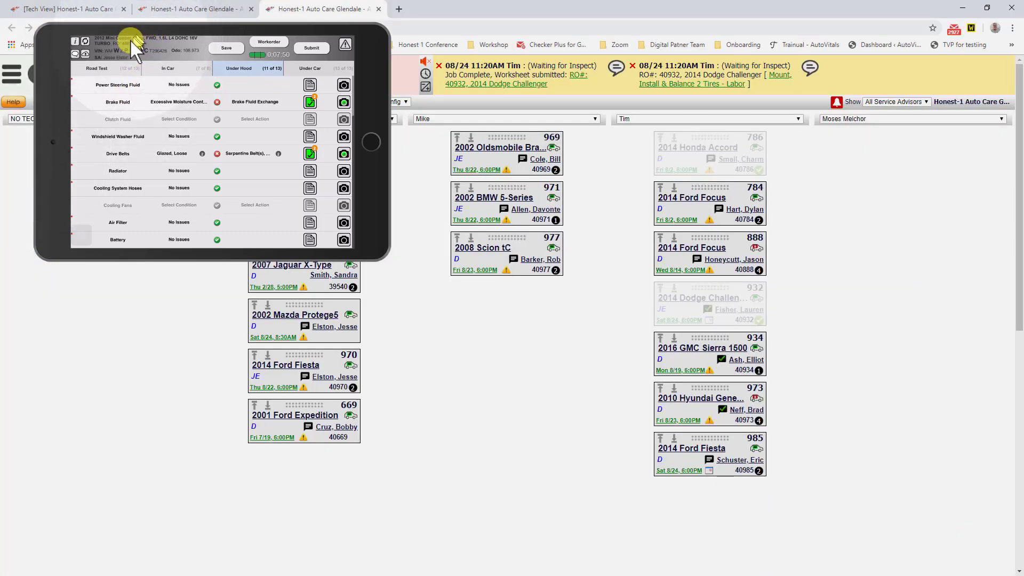
# Step: Enlarge the tablet mirror, open the Mini Cooper's work order, and notify the service advisor about the Comprehensive Vehicle Inspection - Labor job
pyautogui.moveTo(186, 133); pyautogui.dragTo(511, 229)
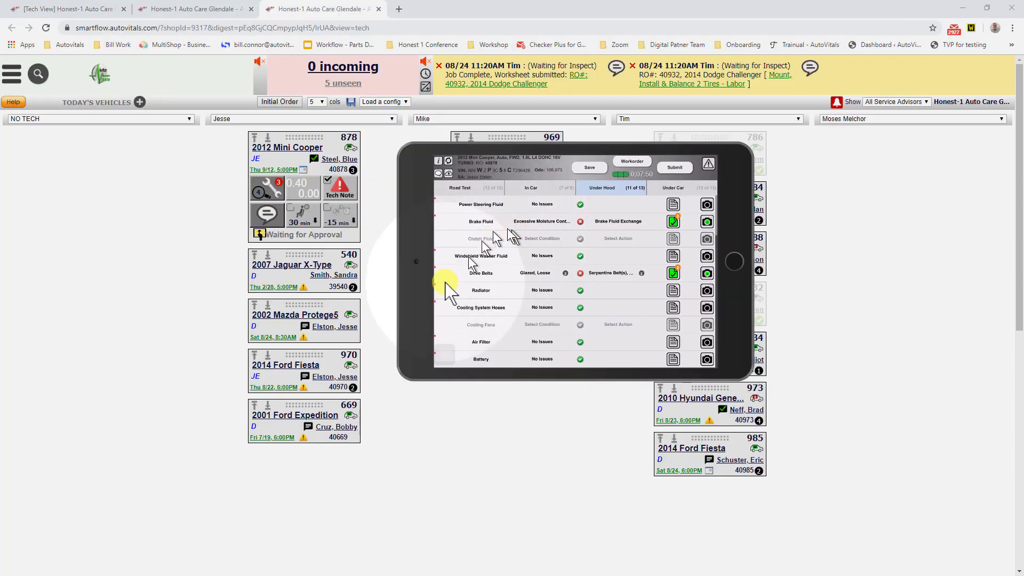
pyautogui.moveTo(745, 378); pyautogui.dragTo(910, 514)
pyautogui.moveTo(536, 365); pyautogui.dragTo(556, 364)
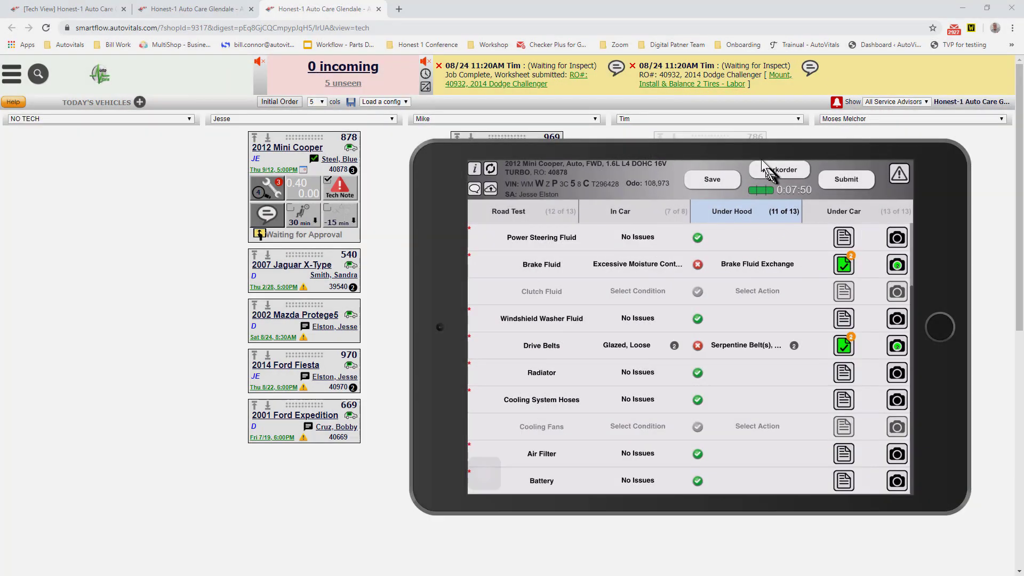
pyautogui.click(768, 169)
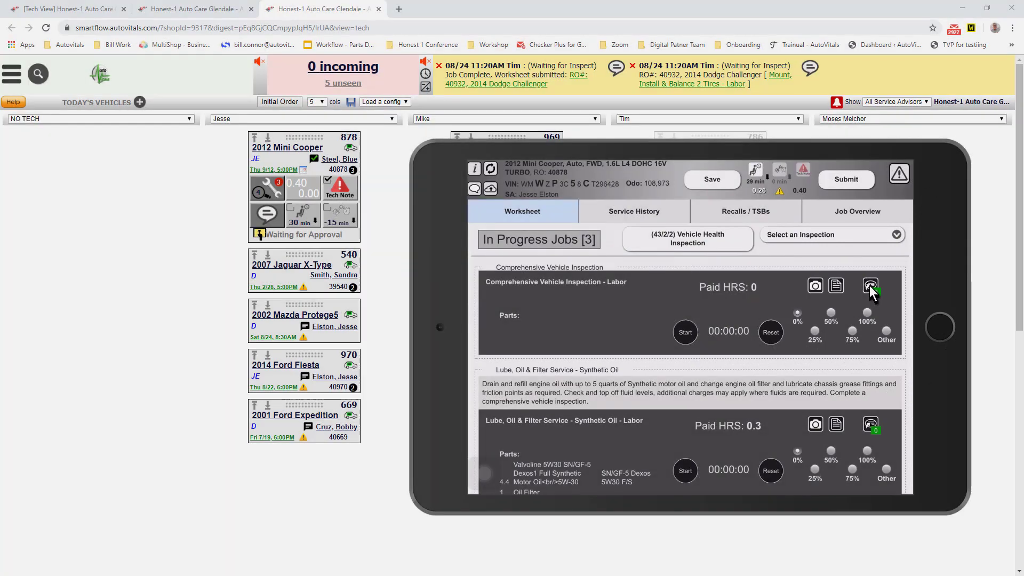
pyautogui.click(870, 286)
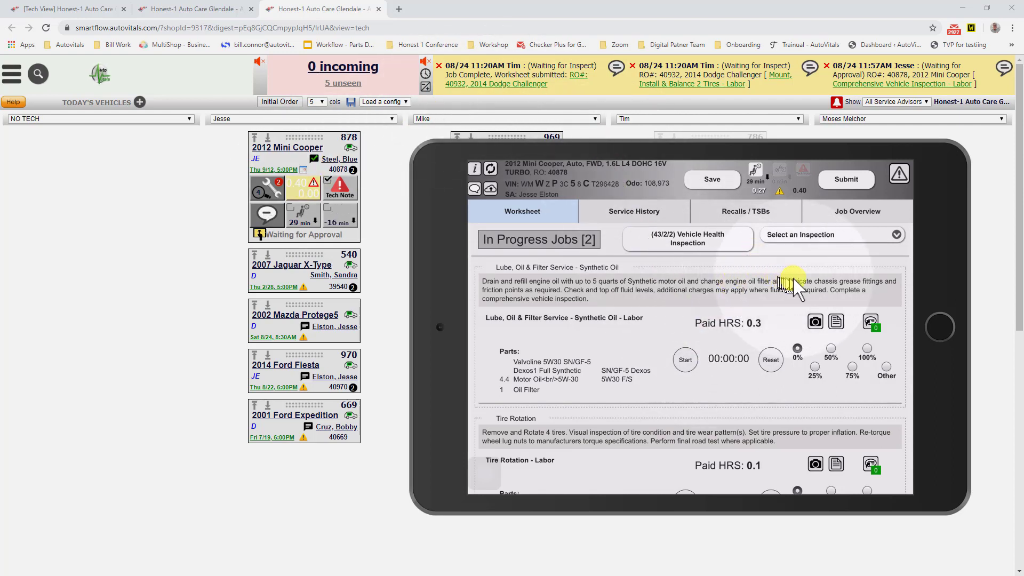
# Step: Open the Comprehensive Vehicle Inspection - Labor link in the Mini Cooper's message and arrange the Work Order window and tablet mirror
pyautogui.click(867, 87)
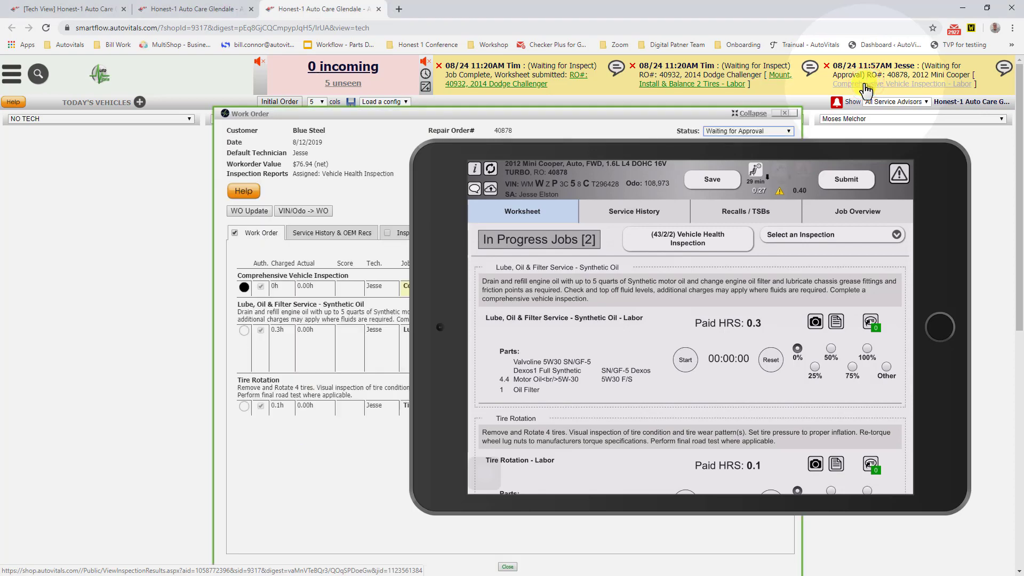
pyautogui.moveTo(445, 112); pyautogui.dragTo(228, 50)
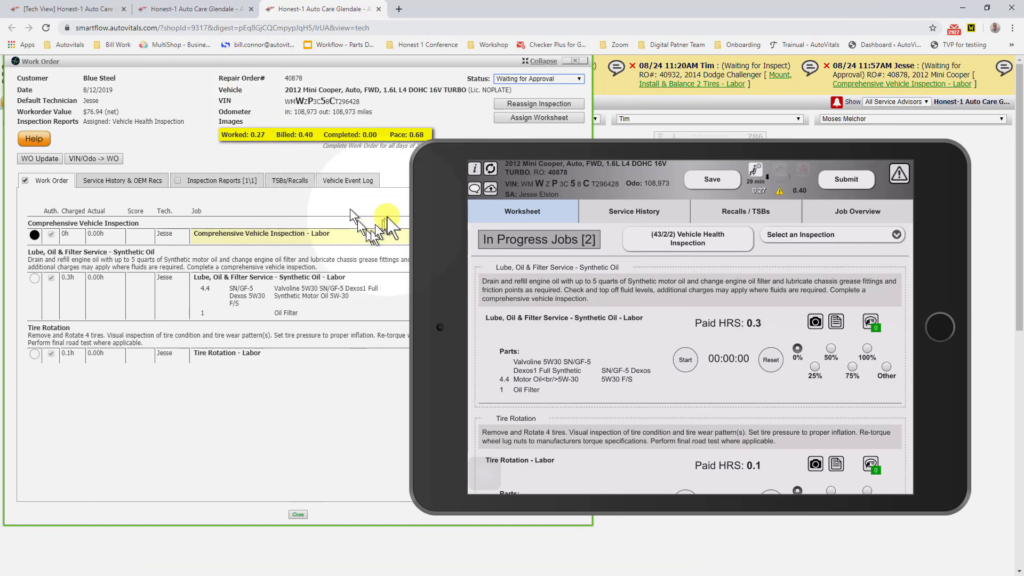
pyautogui.moveTo(411, 160); pyautogui.dragTo(637, 309)
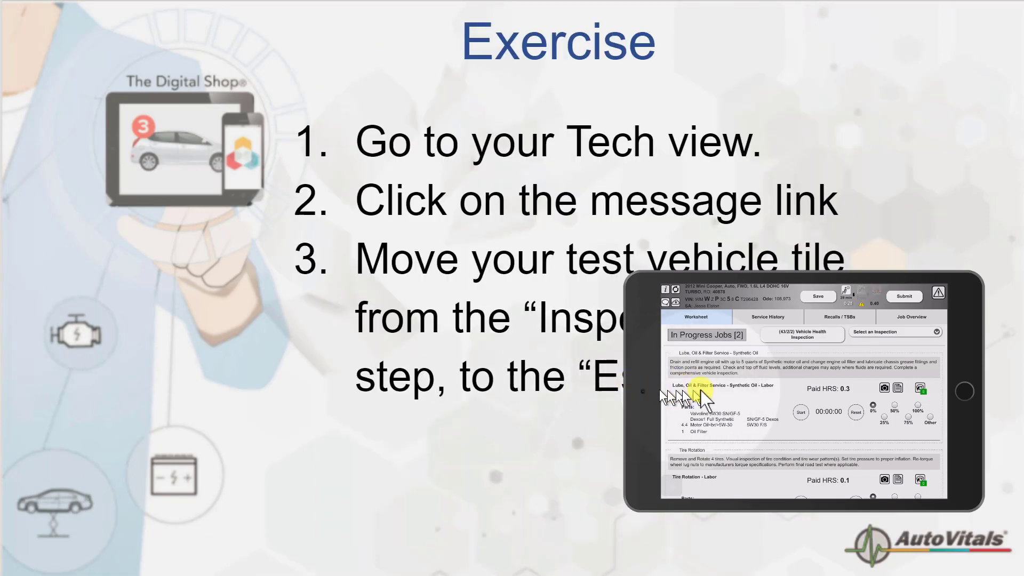
pyautogui.moveTo(648, 388); pyautogui.dragTo(704, 414)
pyautogui.doubleClick(704, 414)
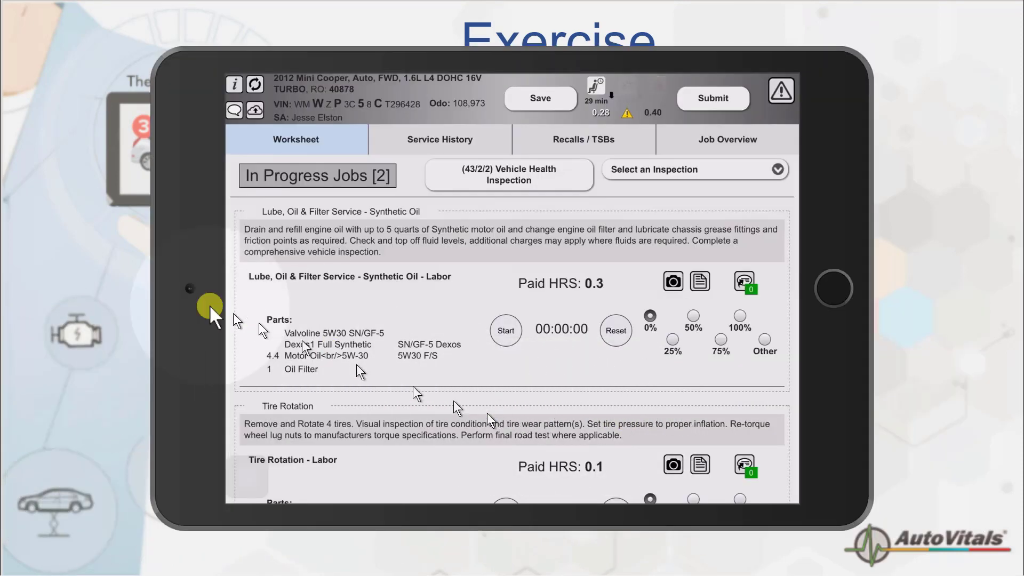
pyautogui.moveTo(187, 265); pyautogui.dragTo(333, 308)
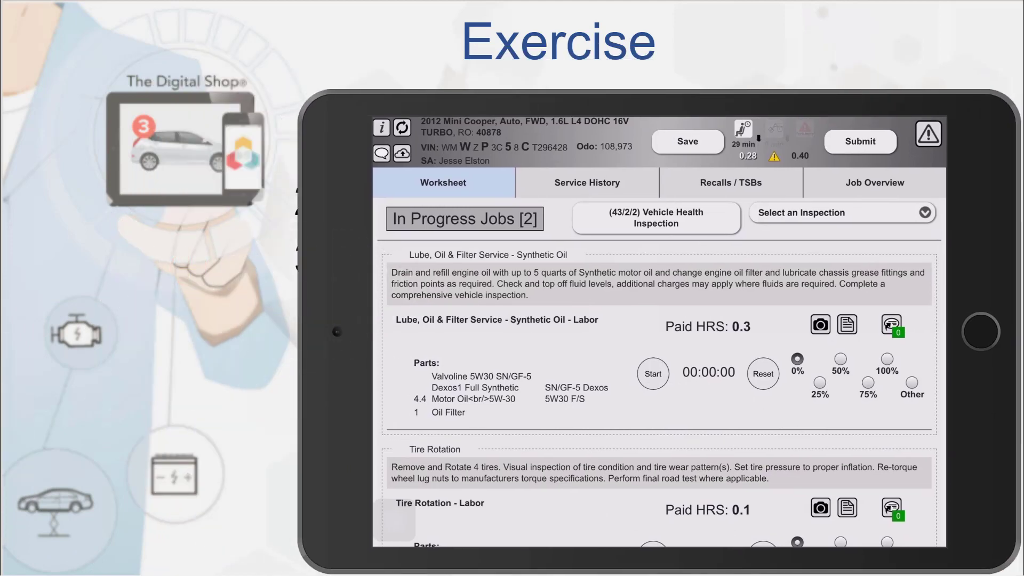
# Step: Return to the shop board, uncover the Mini Cooper's work order, and change its workflow status to Creating Estimate
pyautogui.hotkey('alt', 'Tab')
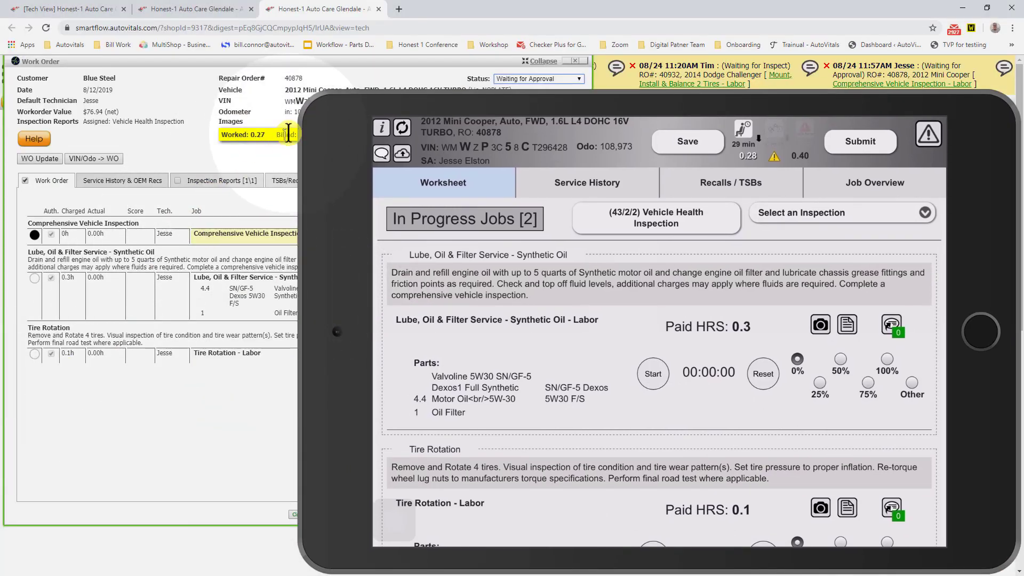
pyautogui.moveTo(312, 107); pyautogui.dragTo(478, 223)
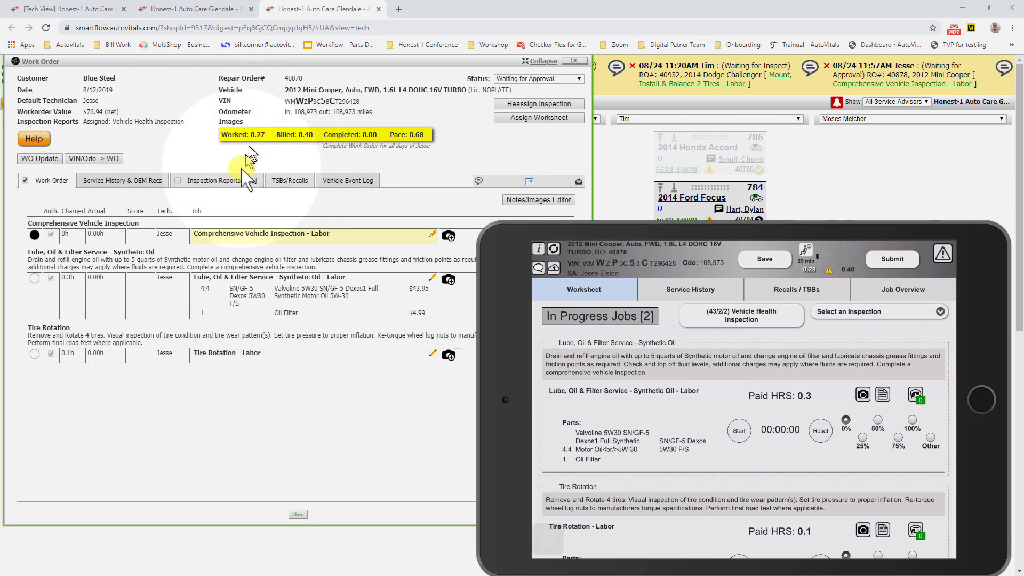
pyautogui.click(532, 81)
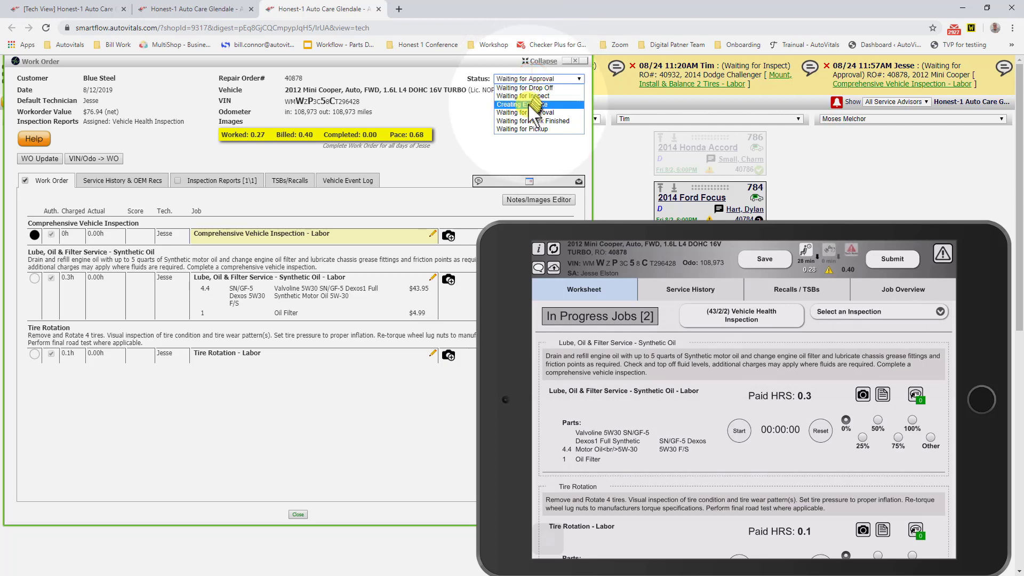
pyautogui.click(529, 104)
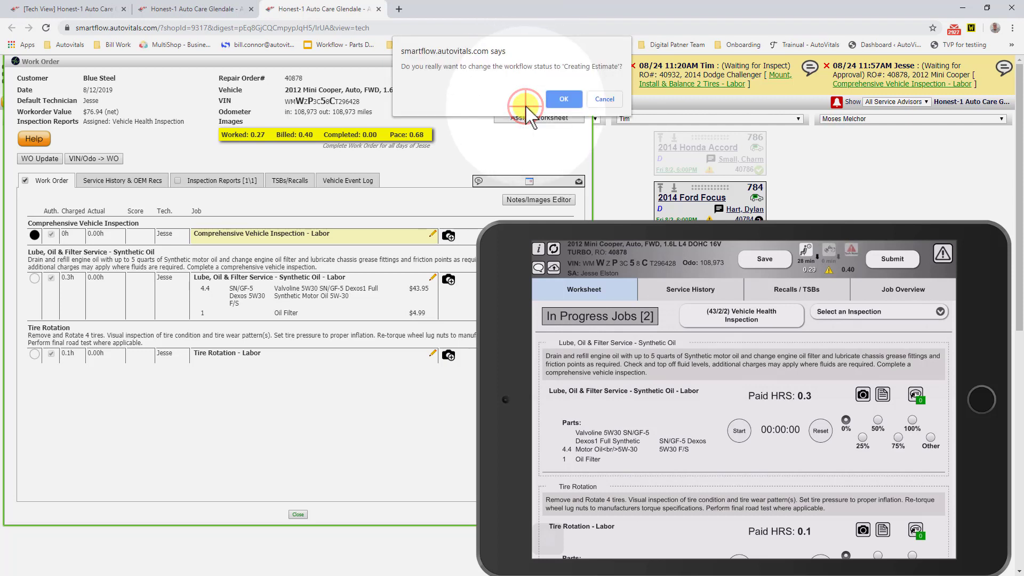
pyautogui.click(556, 101)
pyautogui.click(602, 91)
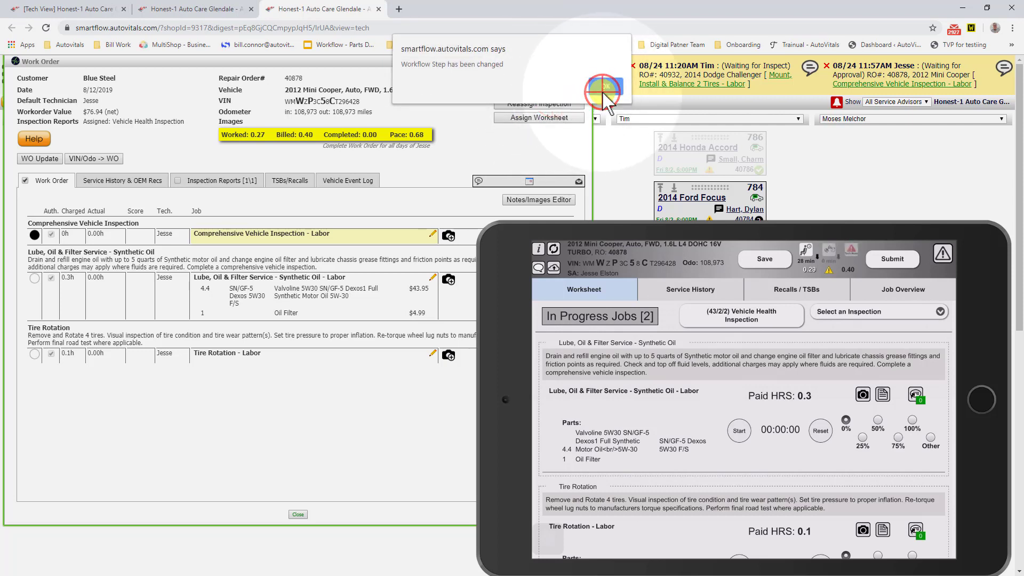
# Step: Rearrange the Work Order window and tablet mirror so the full job list is uncovered
pyautogui.moveTo(346, 62); pyautogui.dragTo(427, 56)
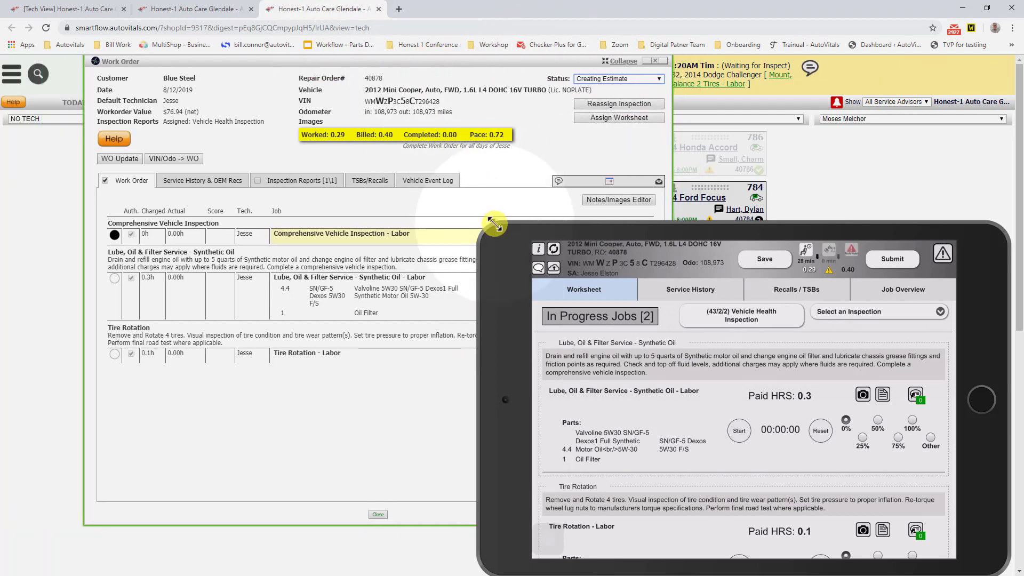
pyautogui.moveTo(492, 228); pyautogui.dragTo(546, 273)
pyautogui.moveTo(547, 309); pyautogui.dragTo(647, 310)
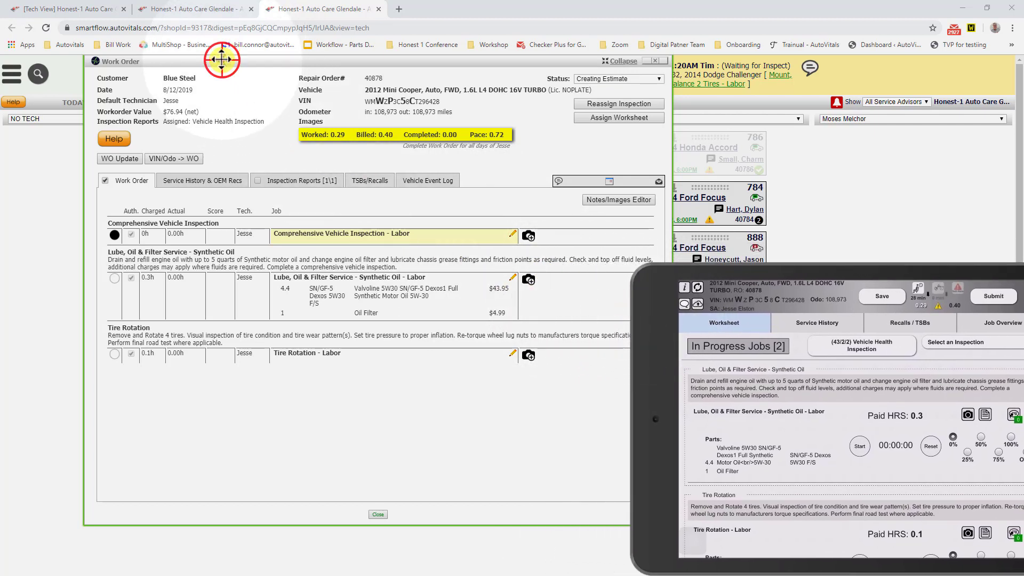
pyautogui.moveTo(221, 59); pyautogui.dragTo(171, 60)
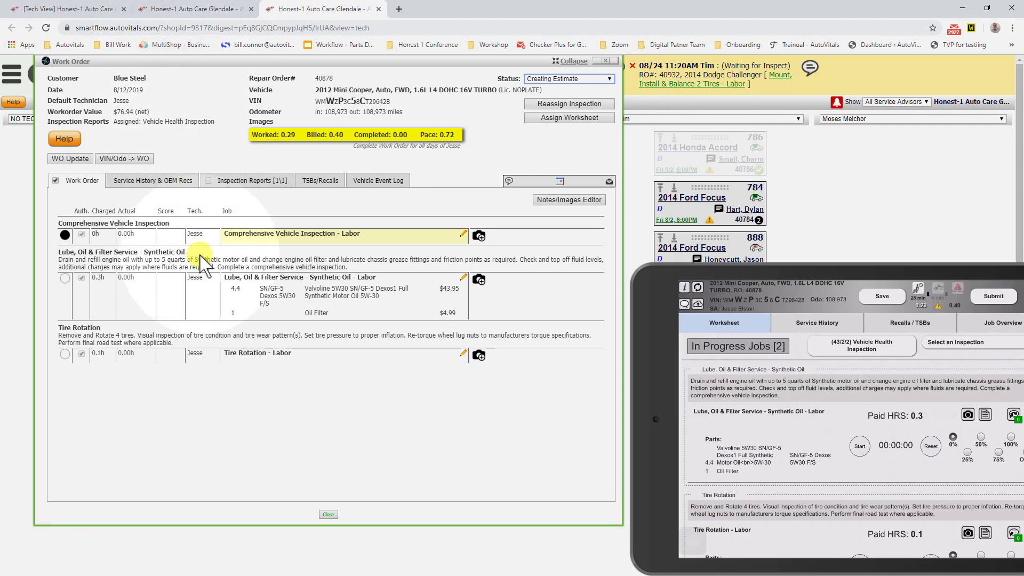
# Step: Open the work order's Vehicle Health Inspection report and review its Good and Needs Immediate Attention sections, including the brake fluid notes and images
pyautogui.moveTo(65, 238)
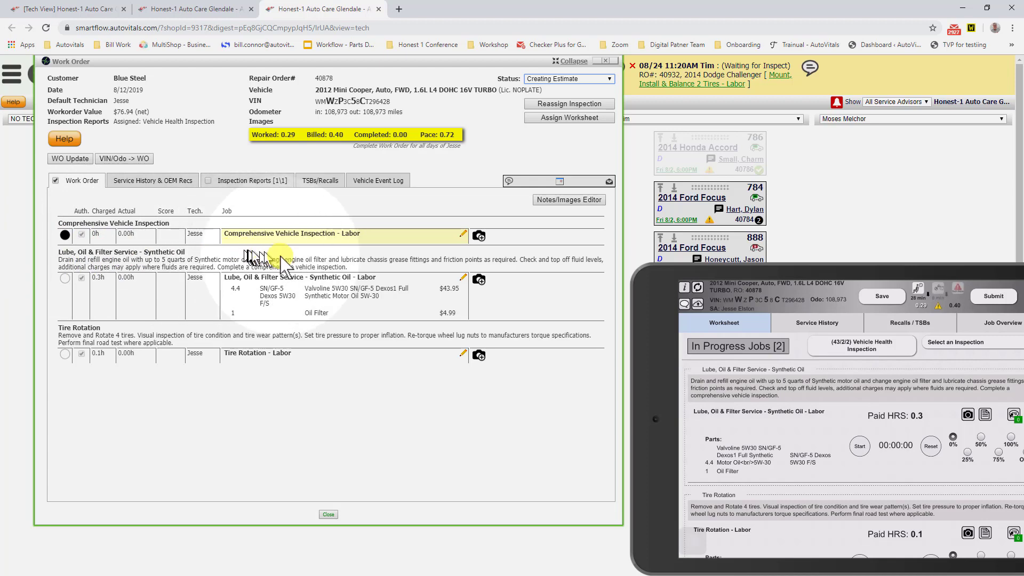
pyautogui.click(241, 184)
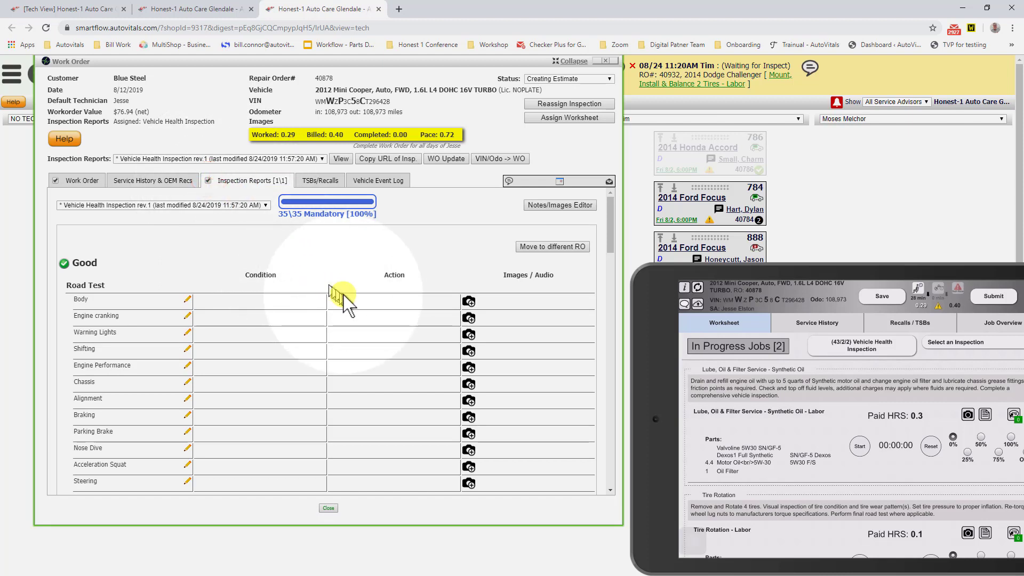
pyautogui.scroll(-4, 357, 299)
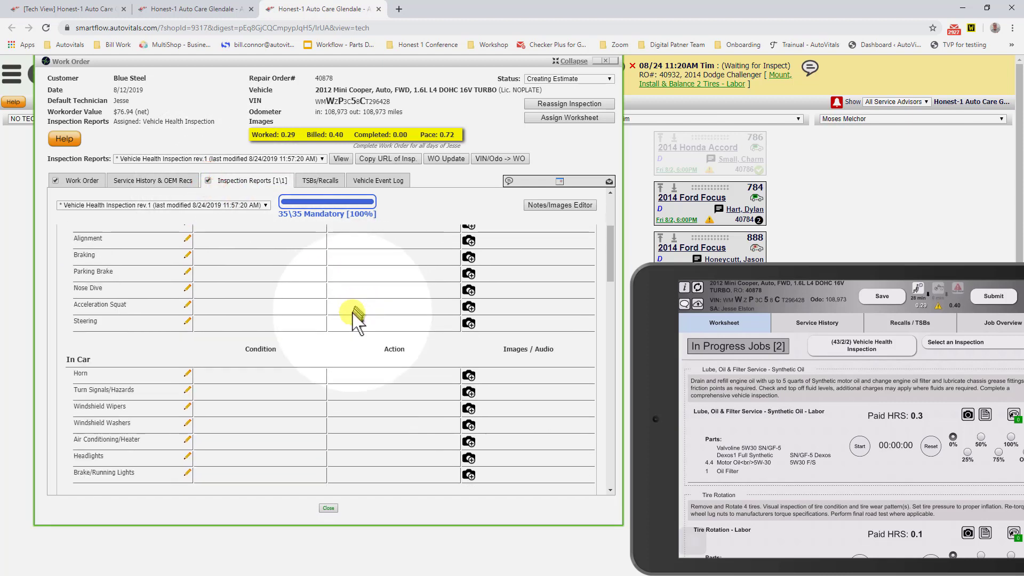
pyautogui.scroll(-10, 350, 320)
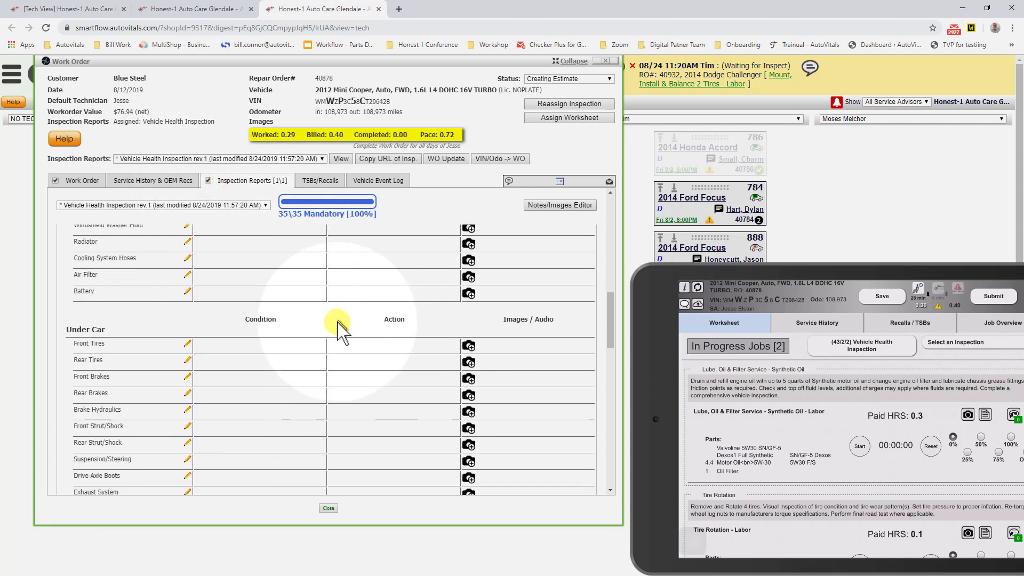
pyautogui.scroll(-4, 337, 327)
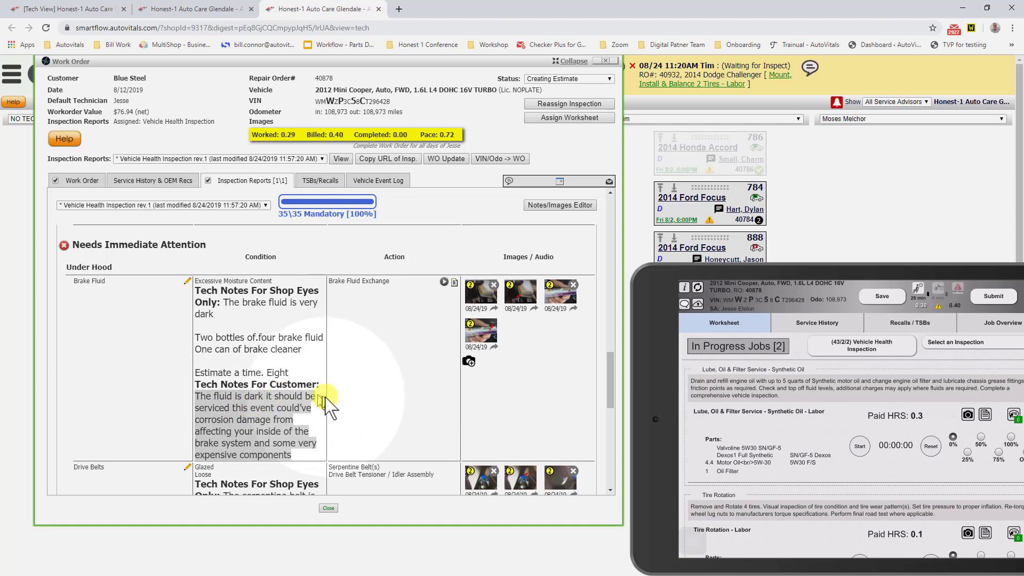
pyautogui.scroll(-1, 331, 405)
pyautogui.scroll(4, 330, 405)
pyautogui.scroll(12, 328, 403)
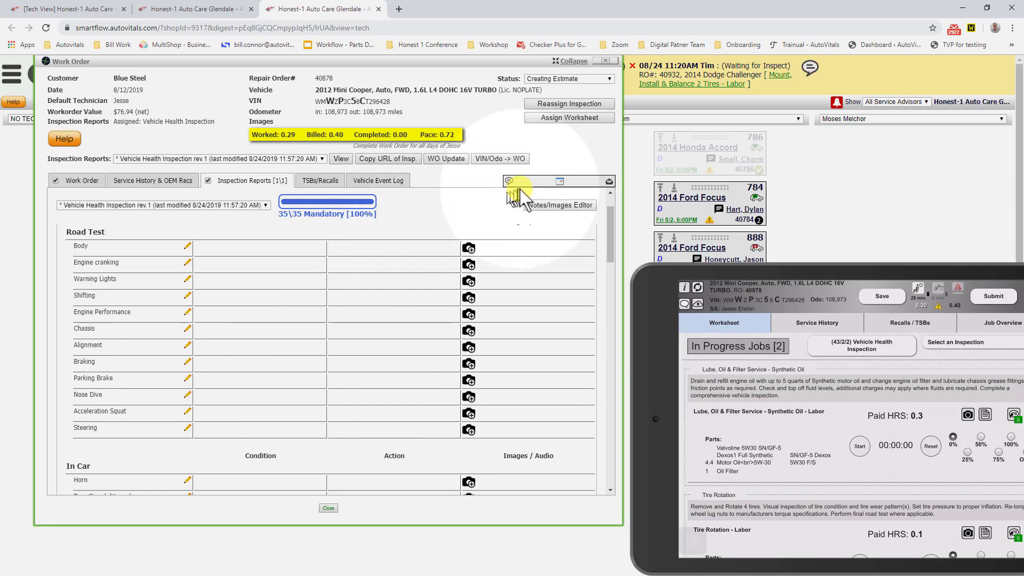
# Step: Open the Reassign Inspection dialog for the Mini Cooper and cancel it without reassigning anything
pyautogui.click(562, 104)
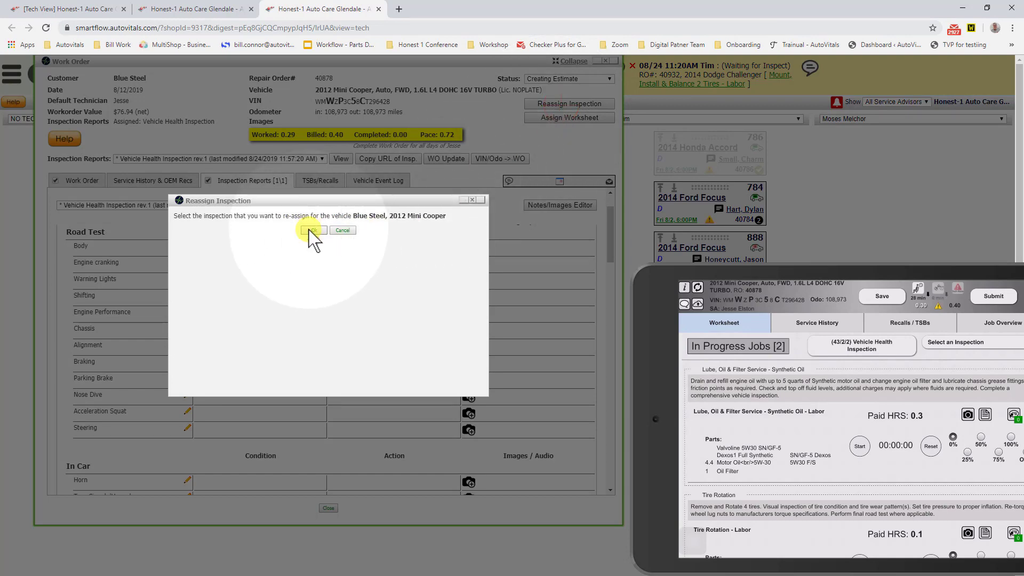
pyautogui.click(338, 231)
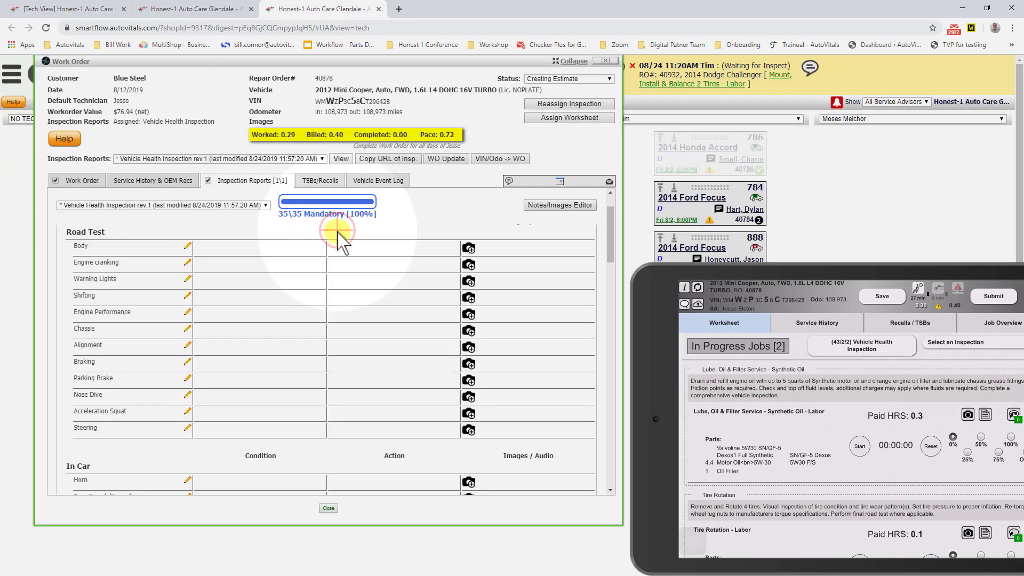
# Step: Send the technician the chat message "Tire tread depth" from the Mini Cooper's expanded vehicle tile and close the chat
pyautogui.click(544, 182)
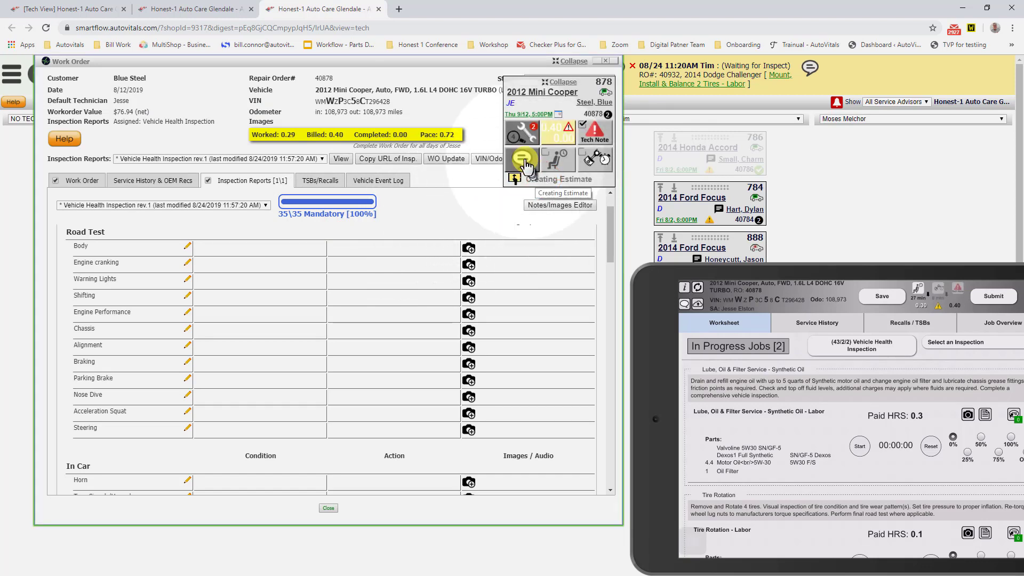
pyautogui.click(523, 160)
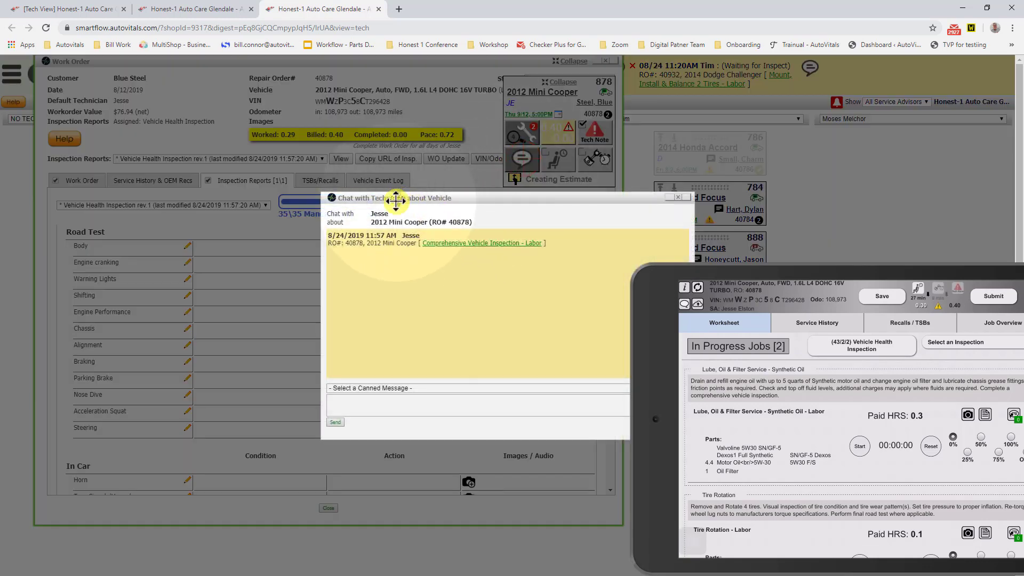
pyautogui.moveTo(395, 198); pyautogui.dragTo(318, 136)
pyautogui.click(289, 341)
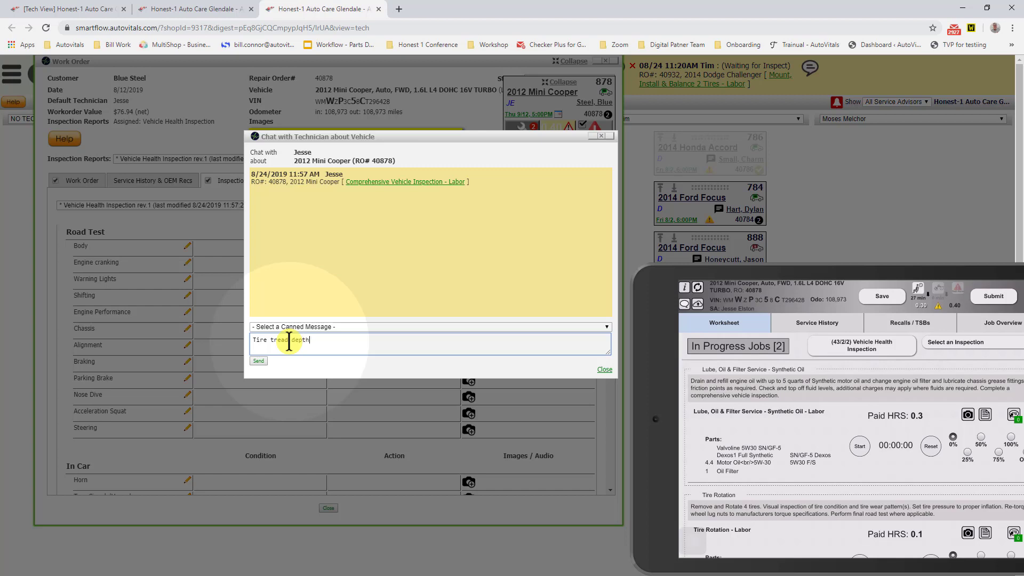
pyautogui.click(258, 362)
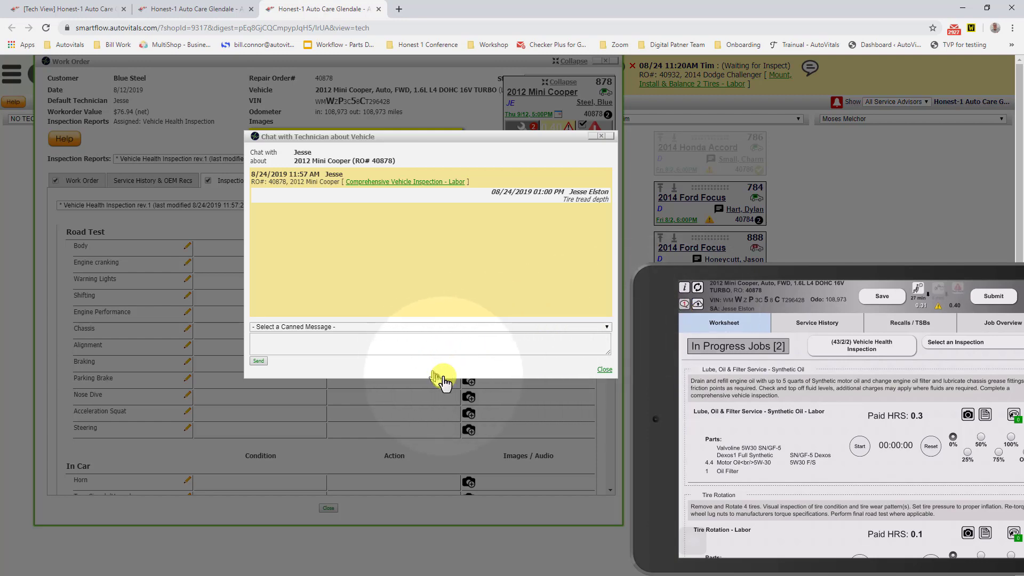
pyautogui.click(605, 372)
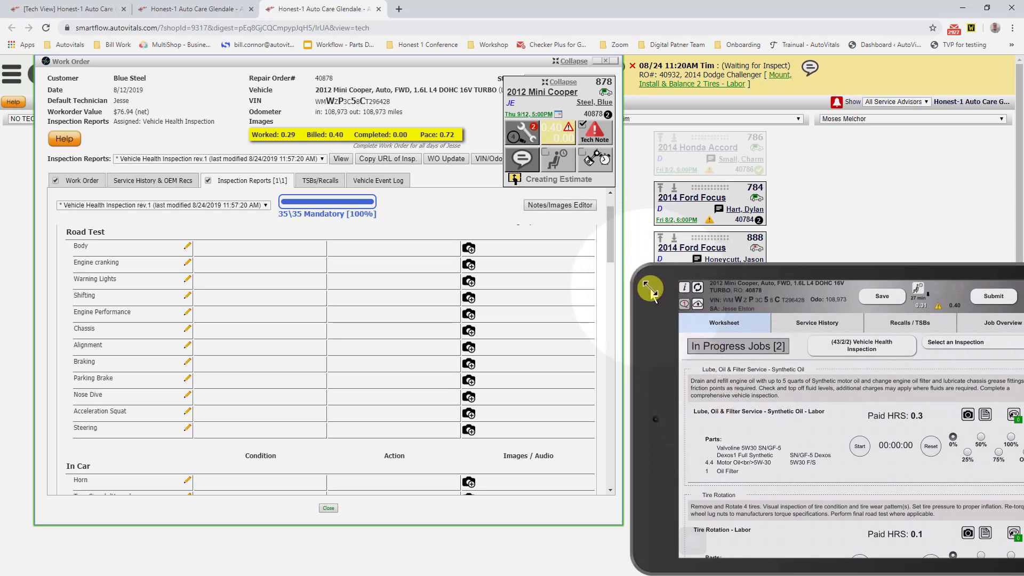
# Step: Move the tablet mirror aside, collapse the Mini Cooper's tile, and open the Notes/Images Editor for the Vehicle Health Inspection
pyautogui.moveTo(650, 289); pyautogui.dragTo(830, 288)
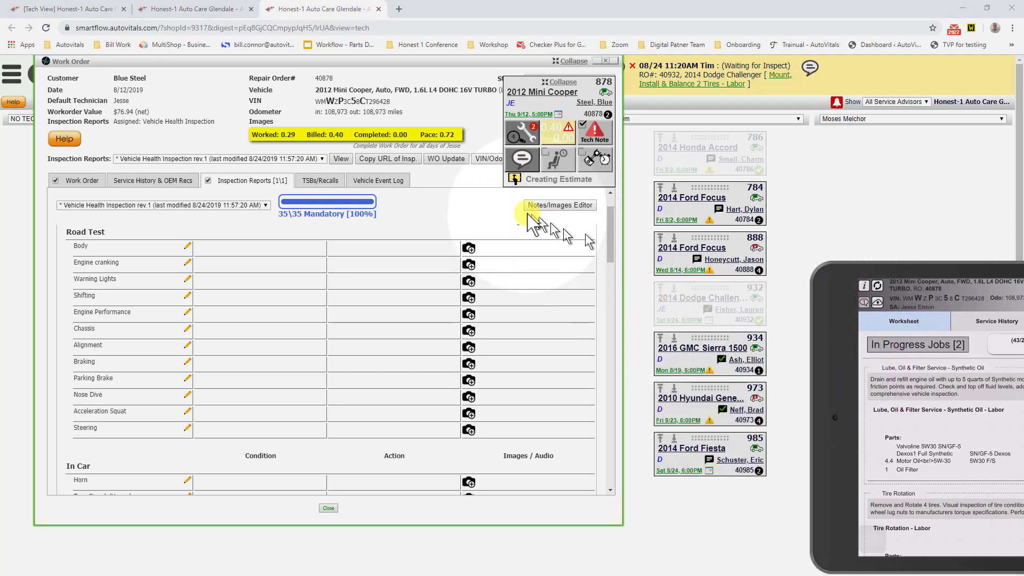
pyautogui.moveTo(378, 60); pyautogui.dragTo(423, 60)
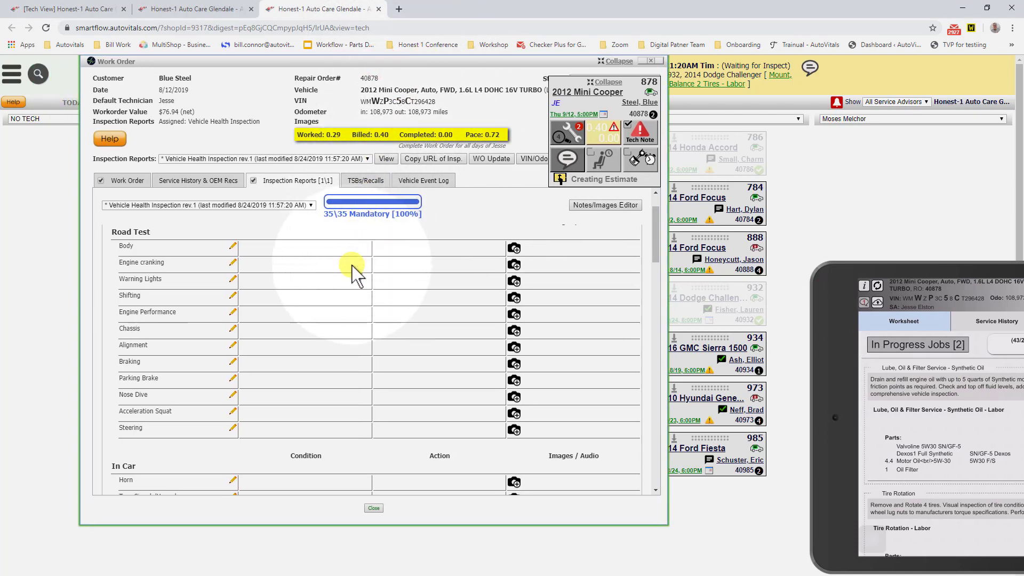
pyautogui.click(607, 87)
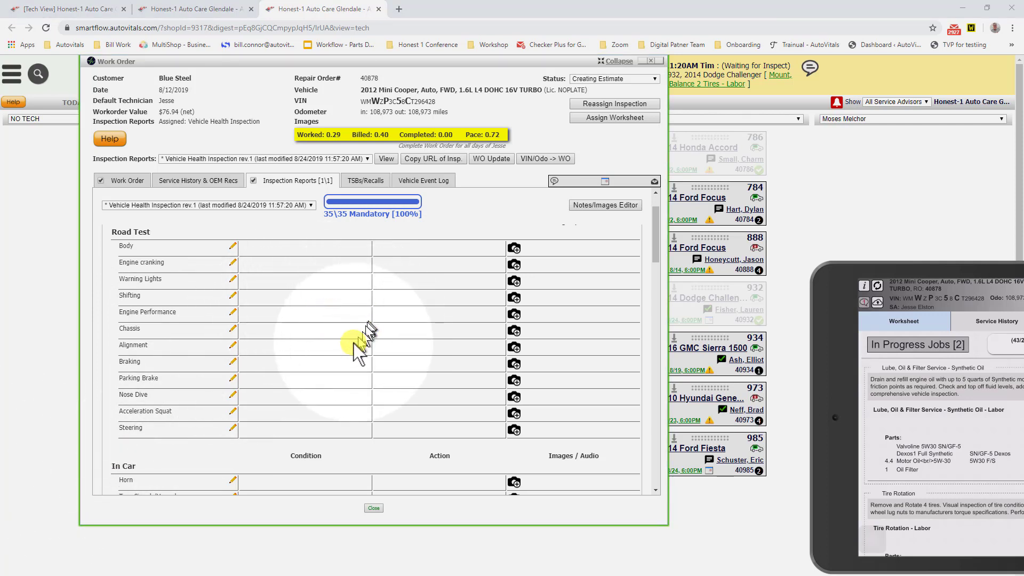
pyautogui.scroll(1, 354, 344)
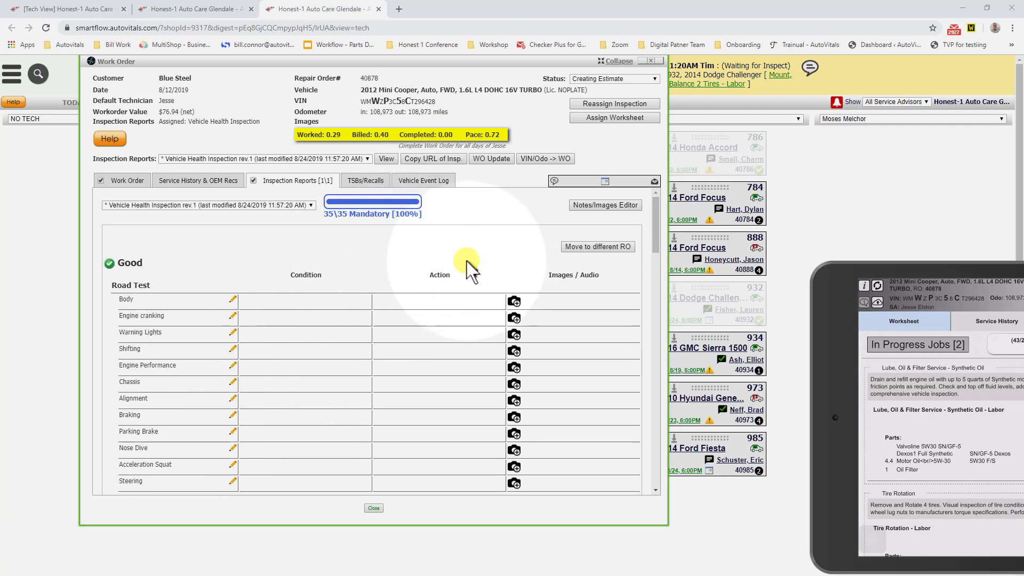
pyautogui.click(595, 207)
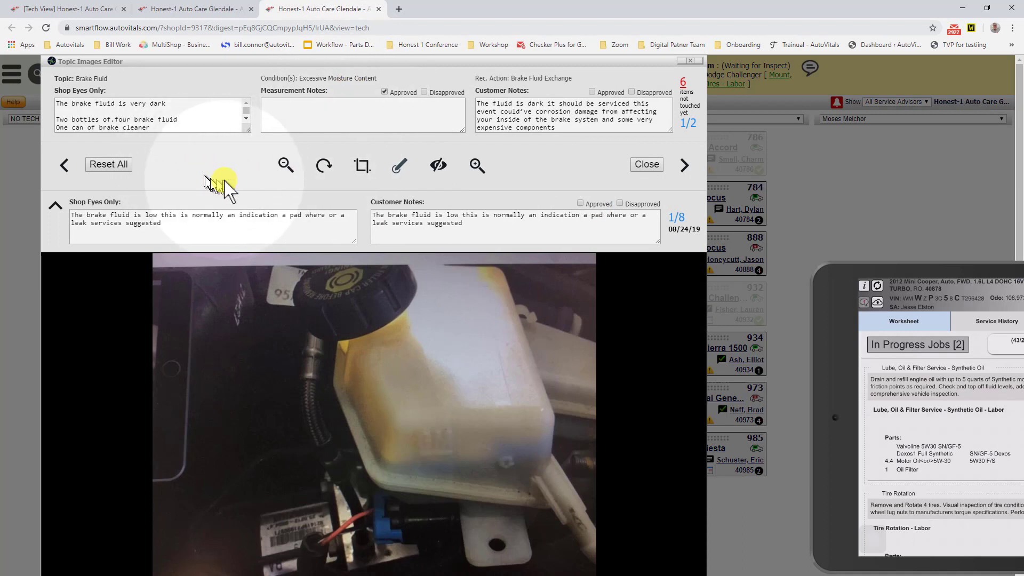
# Step: Shrink and enlarge the Topic Images Editor to a medium size and move it so the whole editor is in view
pyautogui.click(285, 165)
pyautogui.click(285, 166)
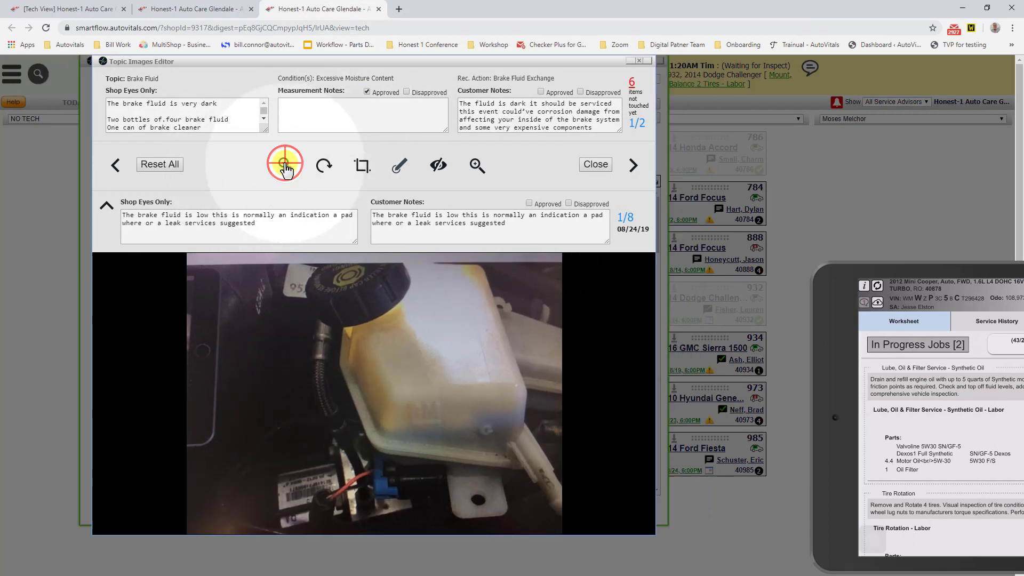
pyautogui.click(476, 163)
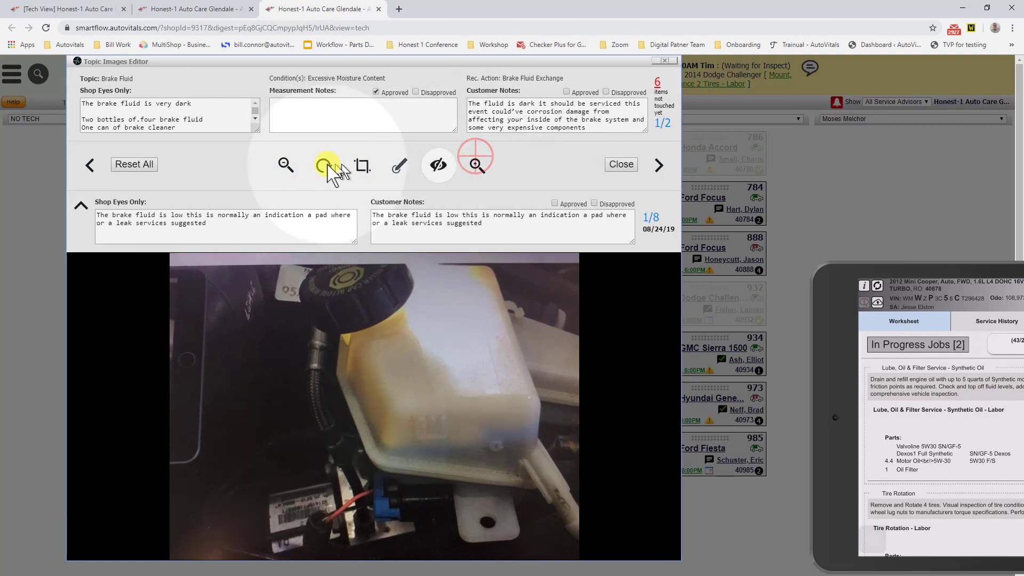
pyautogui.click(286, 166)
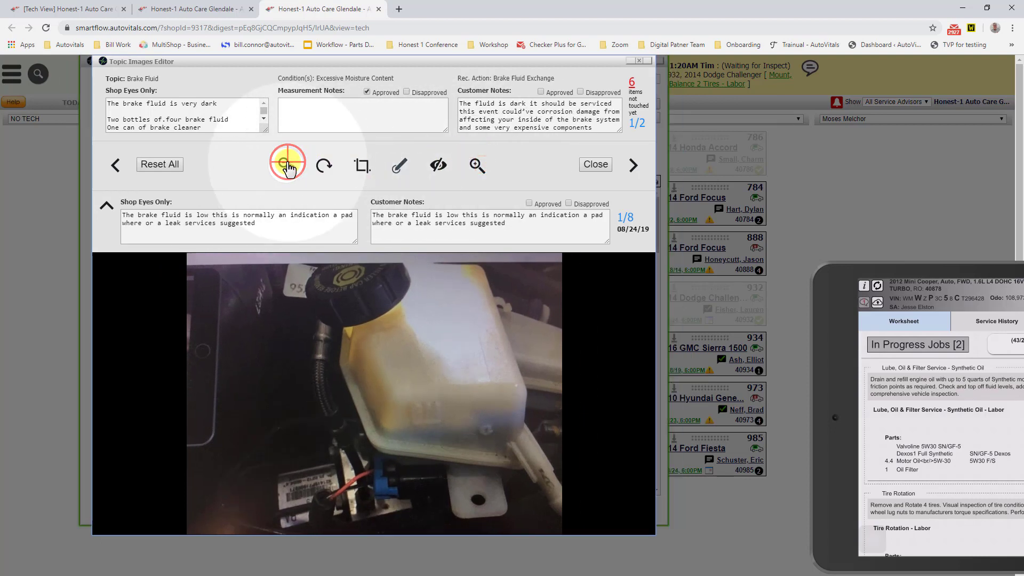
pyautogui.click(475, 166)
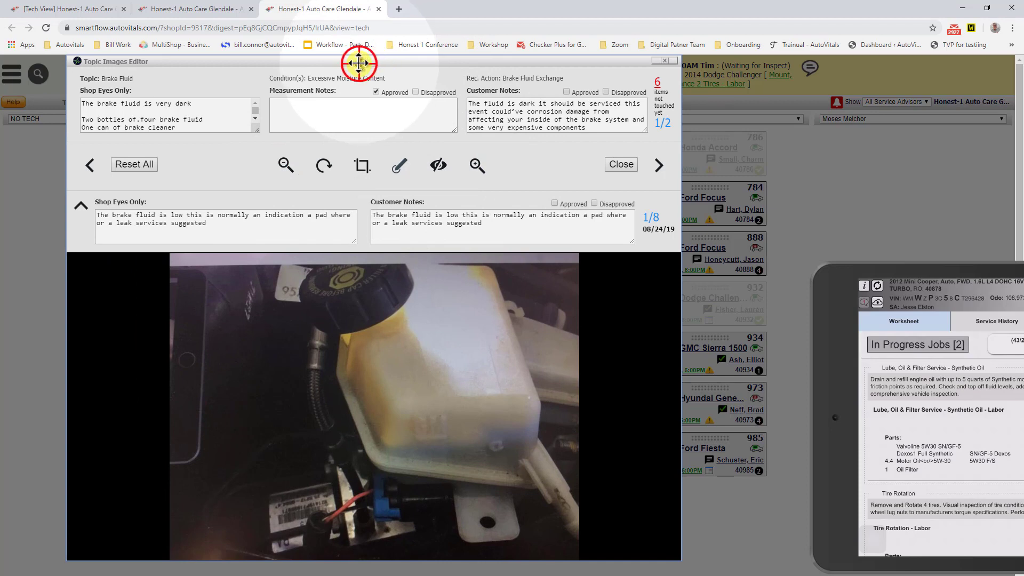
pyautogui.moveTo(359, 63); pyautogui.dragTo(399, 68)
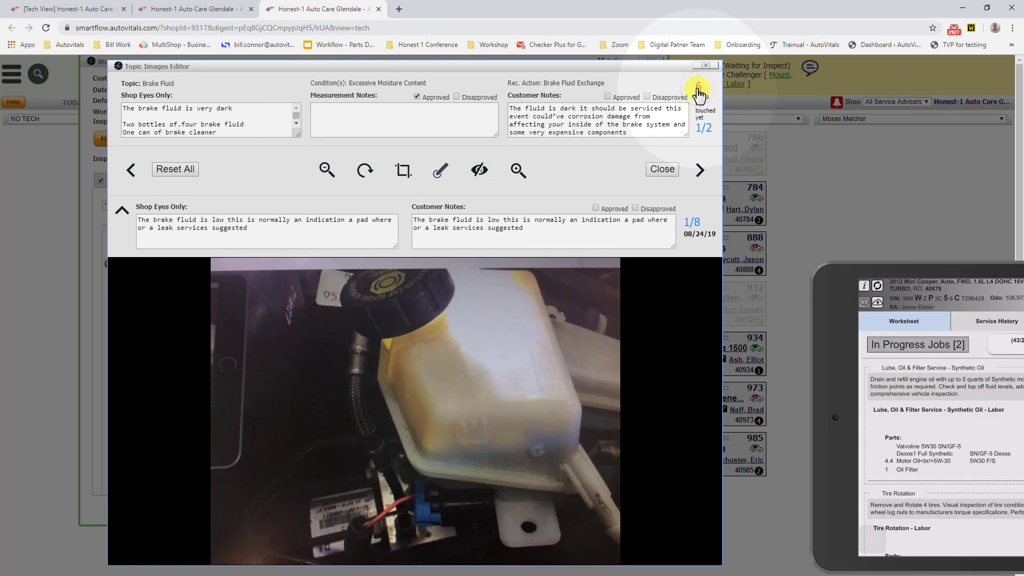
# Step: Approve the Brake Fluid topic's customer notes and the customer notes of the arrow-marked reservoir image (2/8)
pyautogui.click(556, 131)
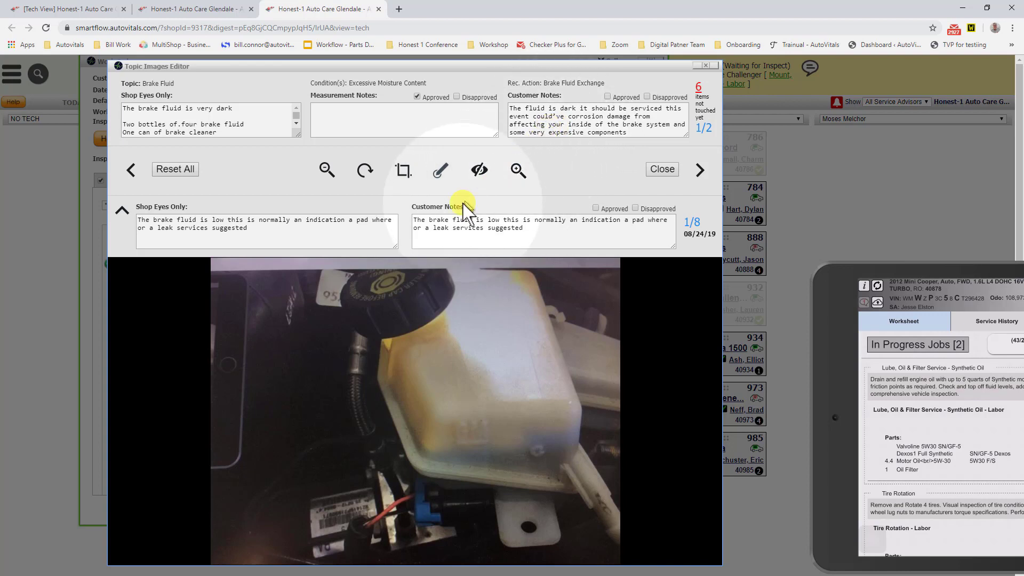
pyautogui.click(703, 184)
pyautogui.click(700, 175)
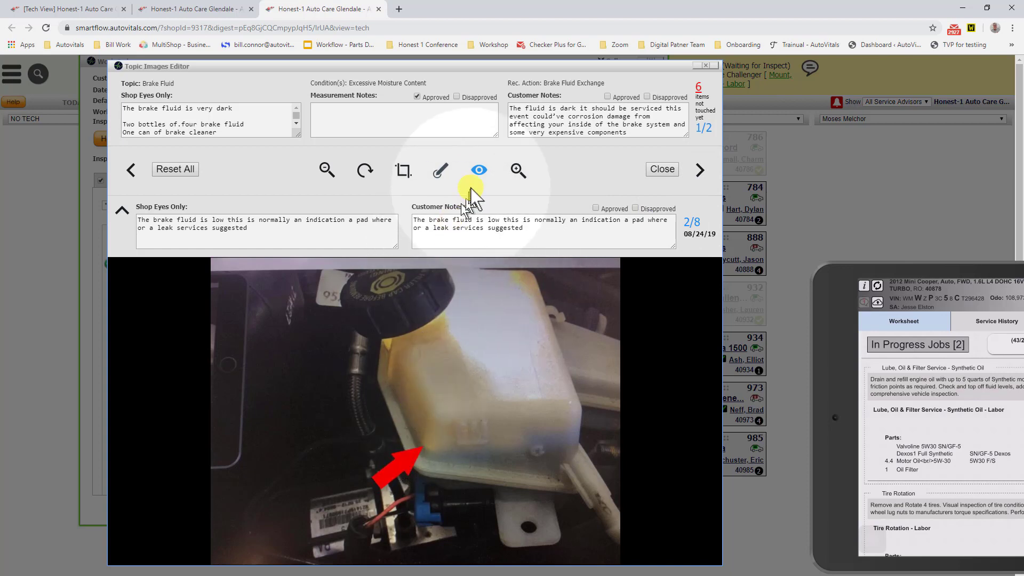
pyautogui.click(478, 171)
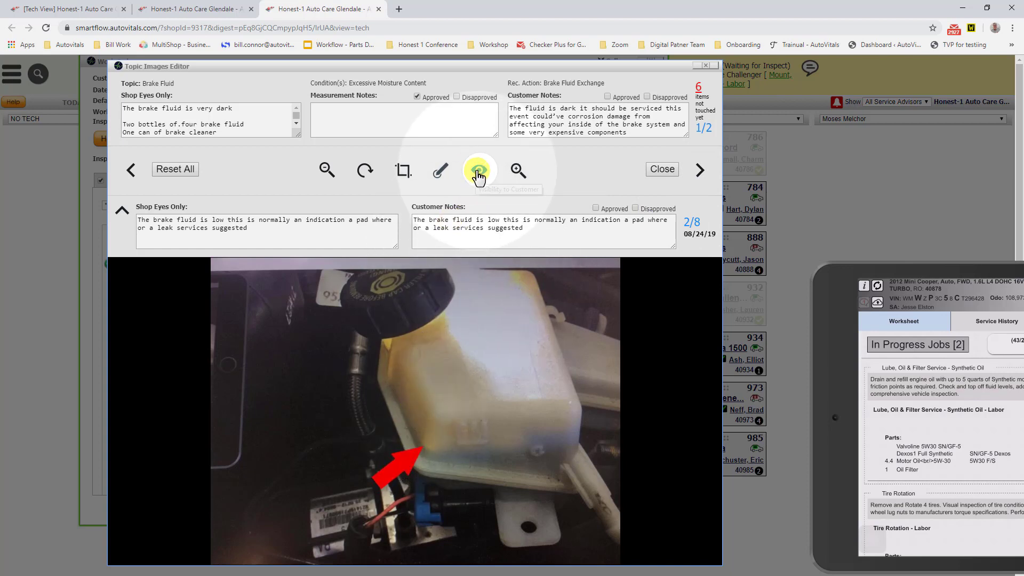
pyautogui.click(562, 128)
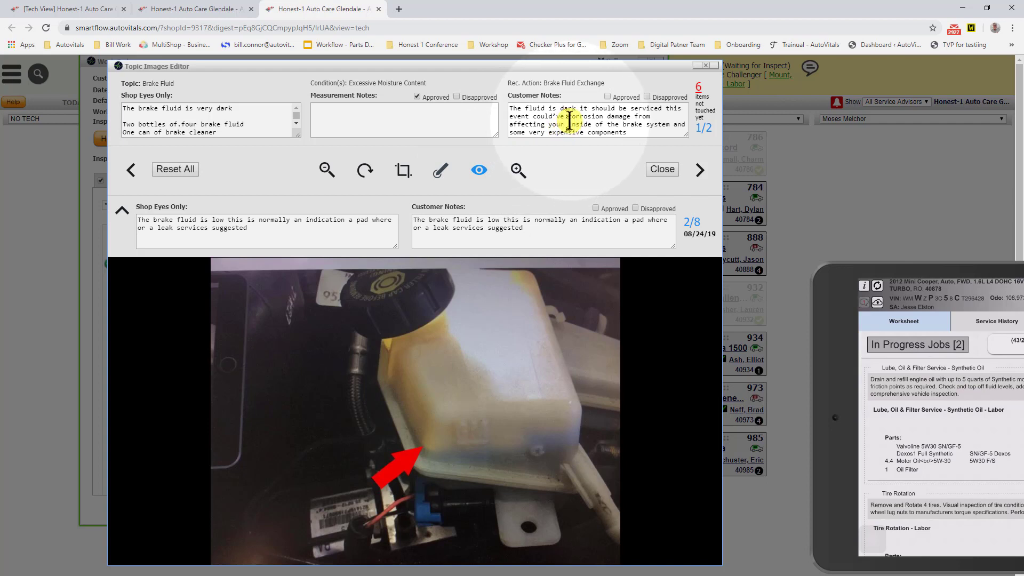
pyautogui.click(607, 97)
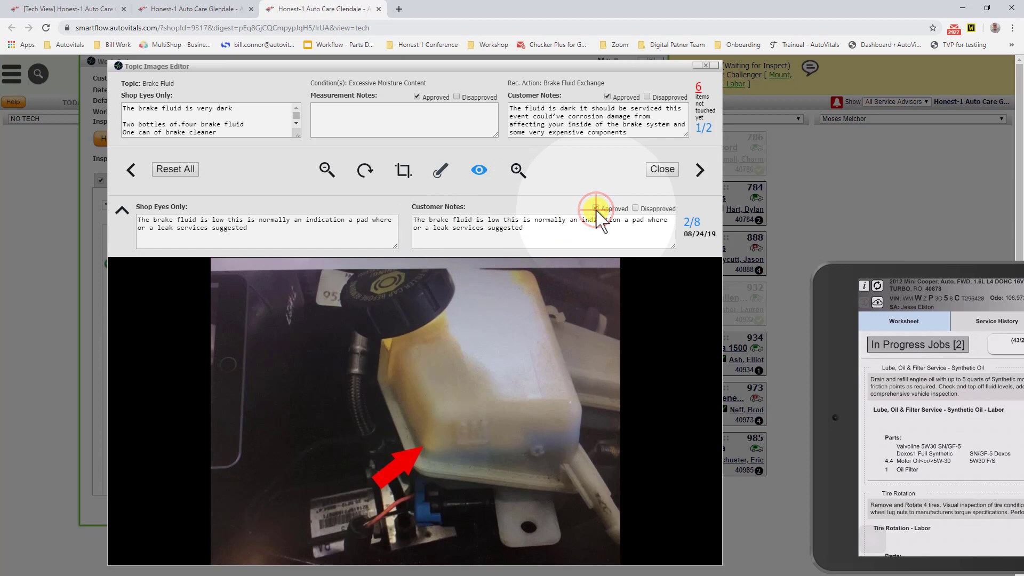
# Step: Approve the customer notes of the arrow-marked brake fluid test strip image (4/8)
pyautogui.click(697, 170)
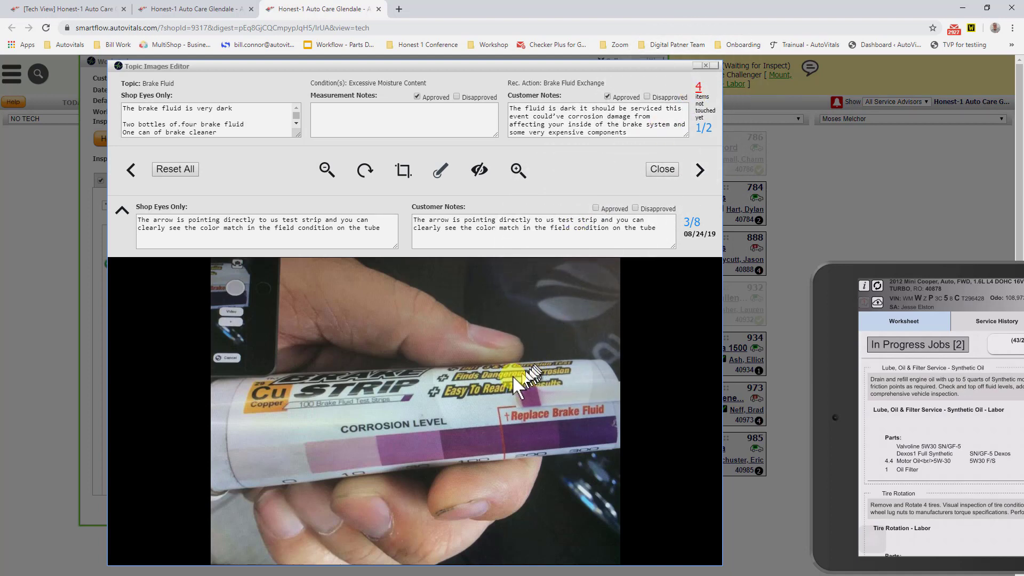
pyautogui.click(701, 170)
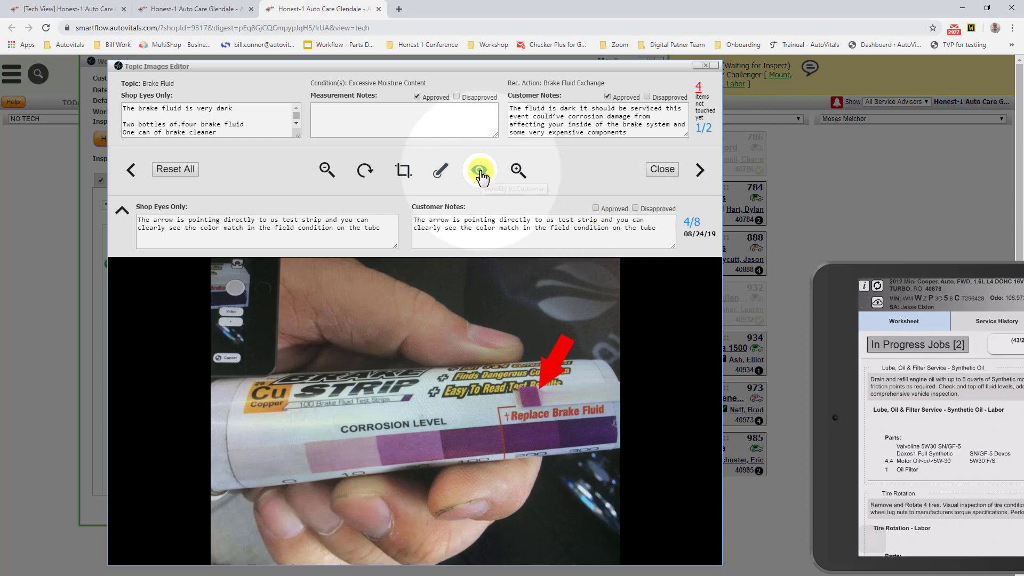
pyautogui.click(596, 208)
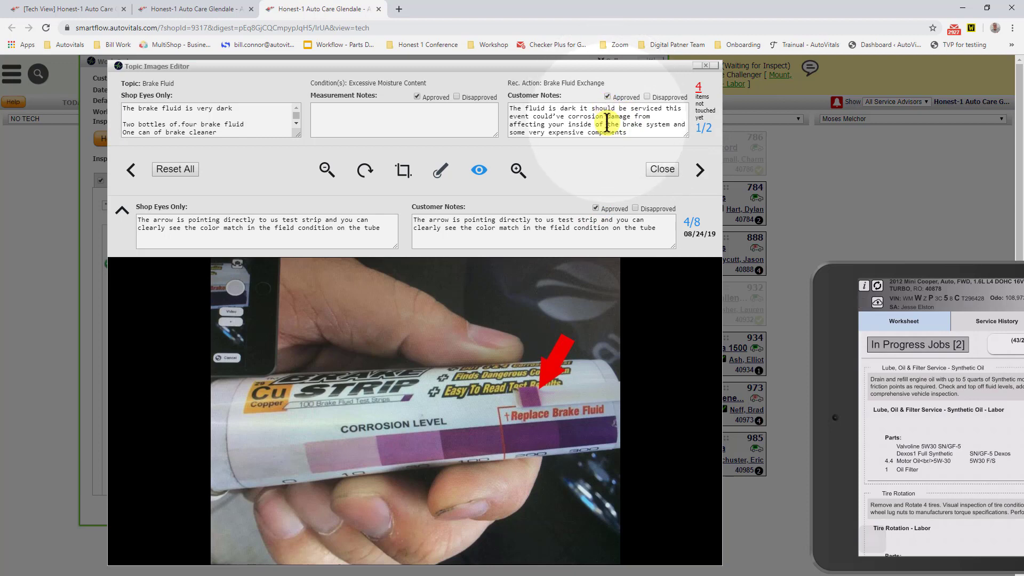
# Step: Approve the Drive Belts topic's customer notes and the customer notes of the arrow-marked glazed belt image (6/8)
pyautogui.click(698, 170)
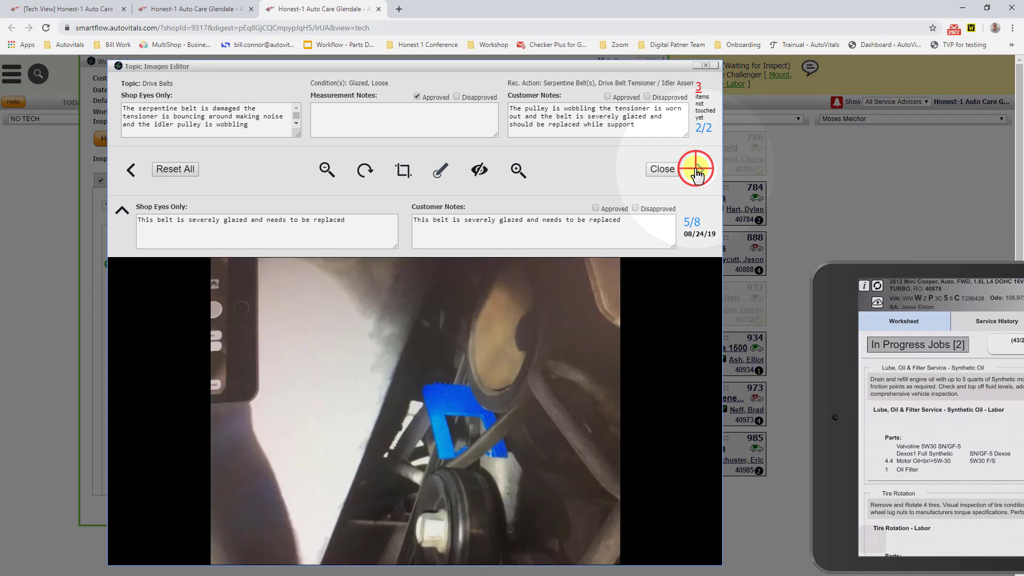
pyautogui.click(698, 170)
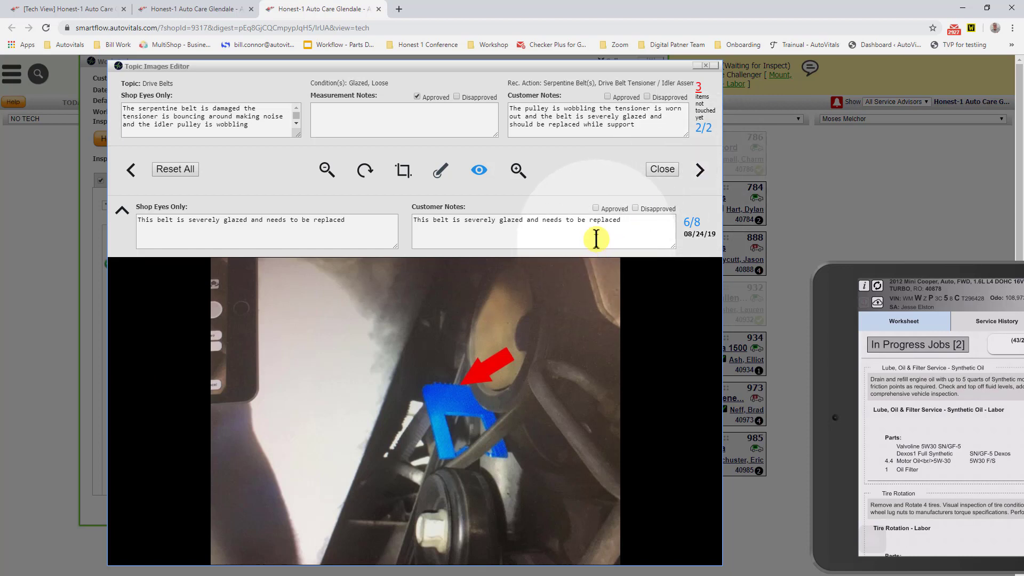
pyautogui.click(608, 97)
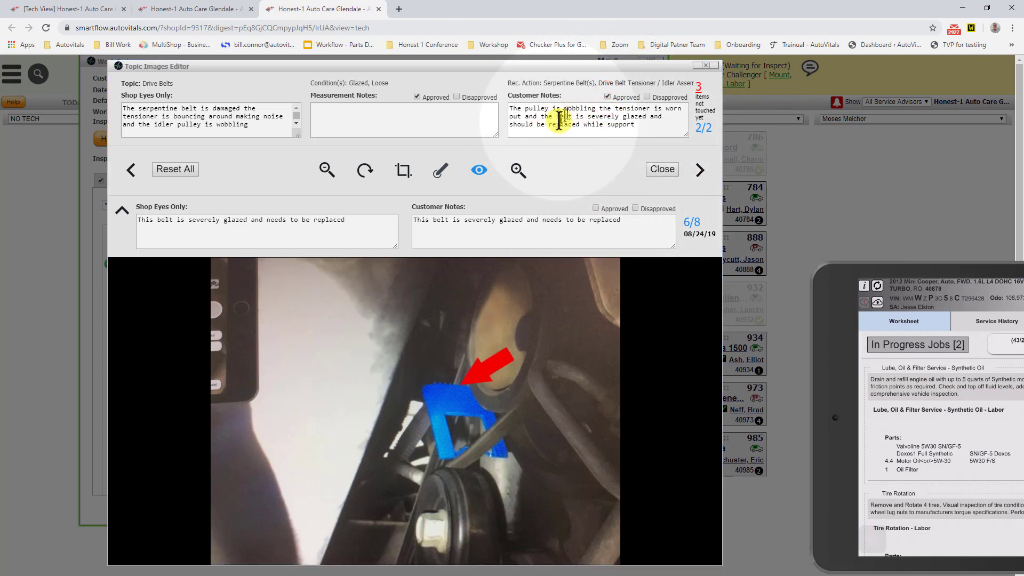
pyautogui.click(596, 208)
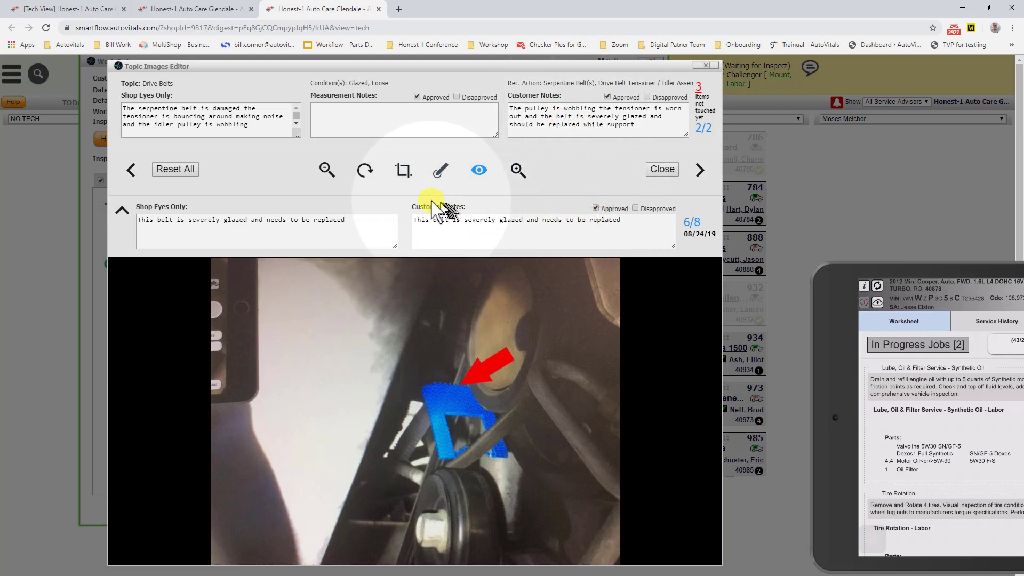
# Step: Crop the glazed belt image closely around the belt, the blue marker and the red arrow
pyautogui.click(397, 169)
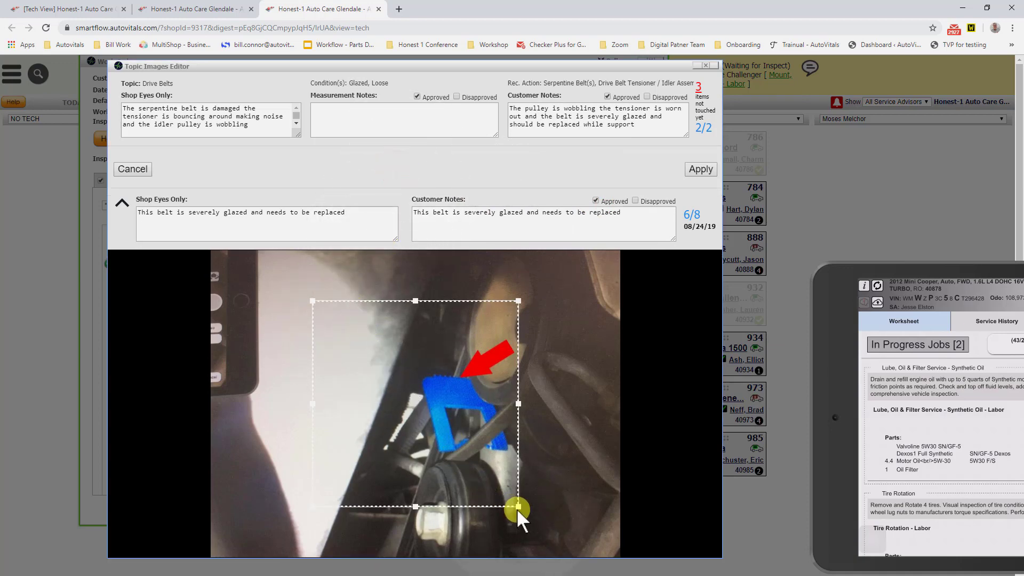
pyautogui.moveTo(518, 507); pyautogui.dragTo(573, 536)
pyautogui.moveTo(477, 489); pyautogui.dragTo(505, 471)
pyautogui.click(698, 171)
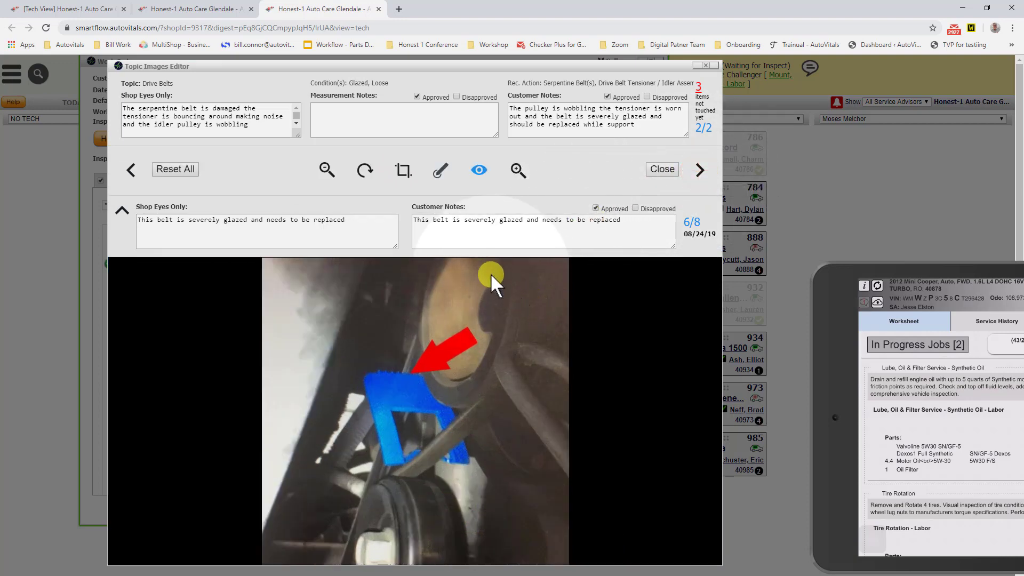
# Step: Draw an orange circle on the cropped belt image, enlarge it and place it around the red arrow and blue marker
pyautogui.click(435, 173)
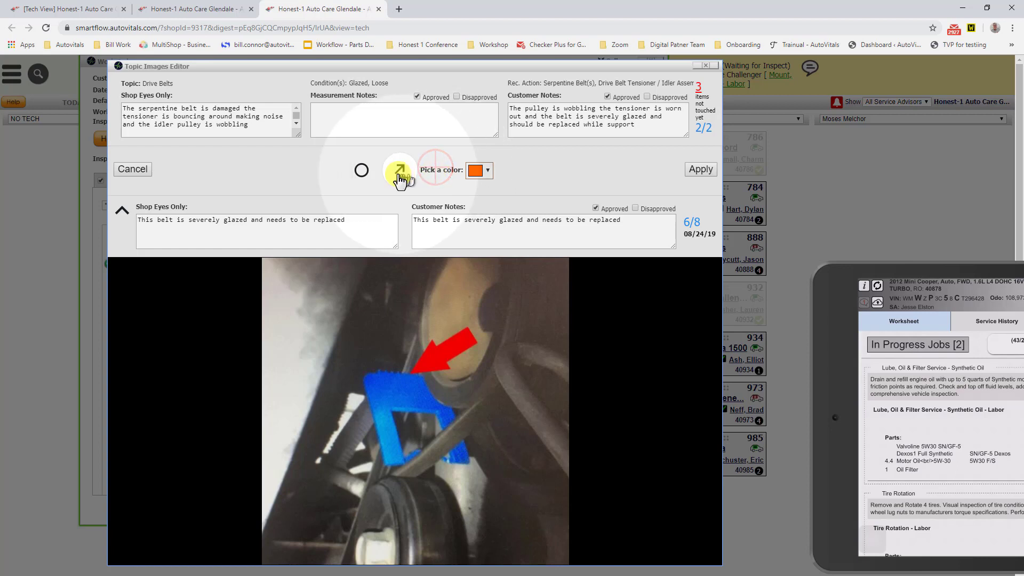
pyautogui.click(362, 172)
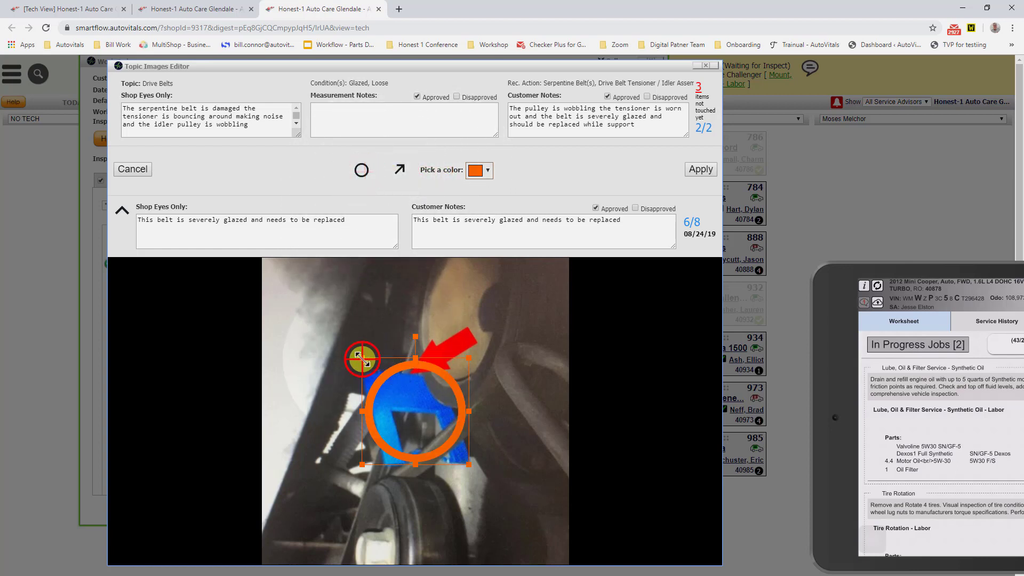
pyautogui.moveTo(363, 359); pyautogui.dragTo(308, 256)
pyautogui.moveTo(399, 434); pyautogui.dragTo(435, 424)
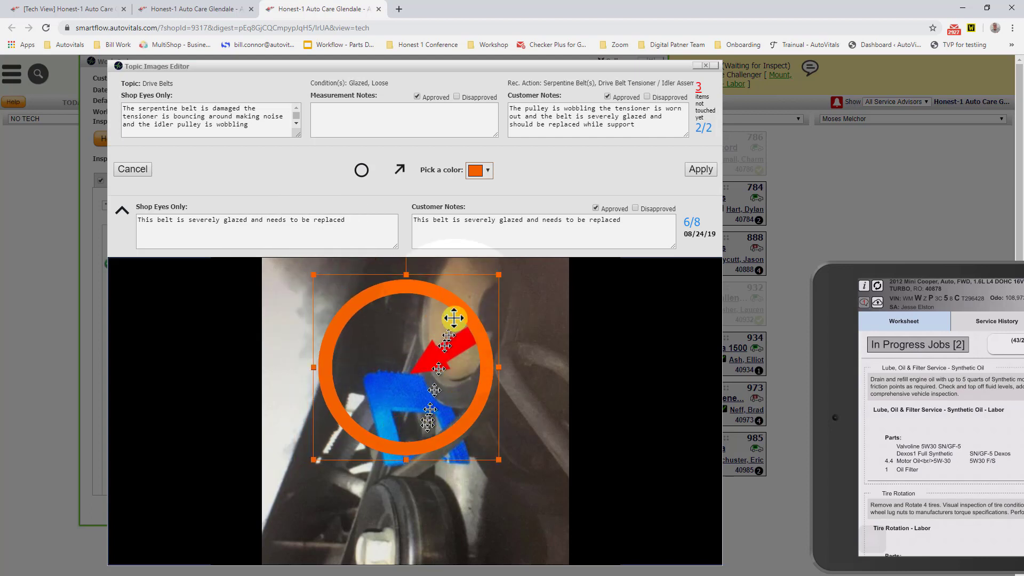
# Step: Add a yellow arrow below the circle, rotate it to point diagonally up toward the circle, and apply the drawing
pyautogui.click(401, 170)
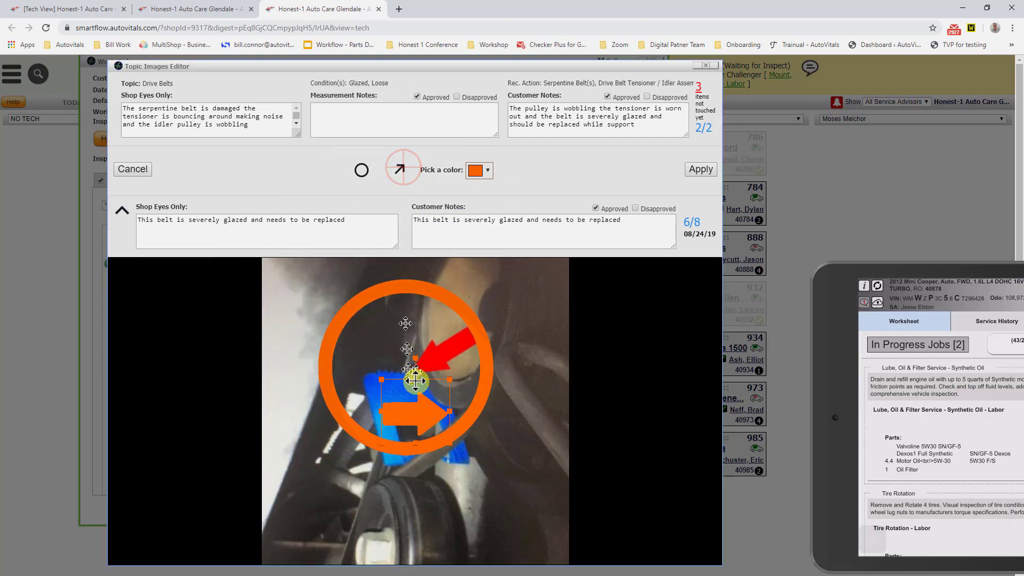
pyautogui.moveTo(411, 407); pyautogui.dragTo(317, 455)
pyautogui.click(472, 170)
pyautogui.click(473, 171)
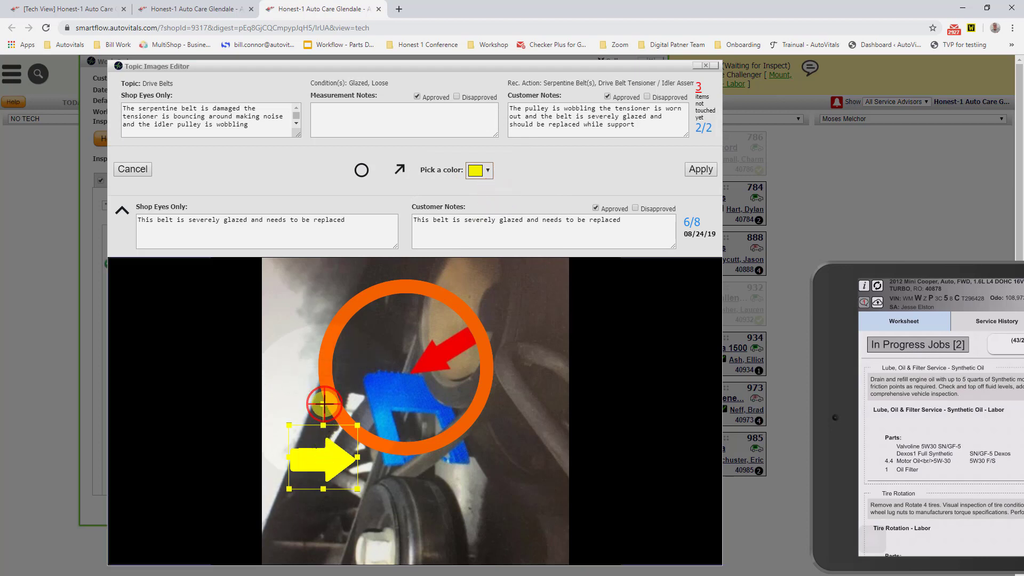
pyautogui.moveTo(324, 403); pyautogui.dragTo(284, 420)
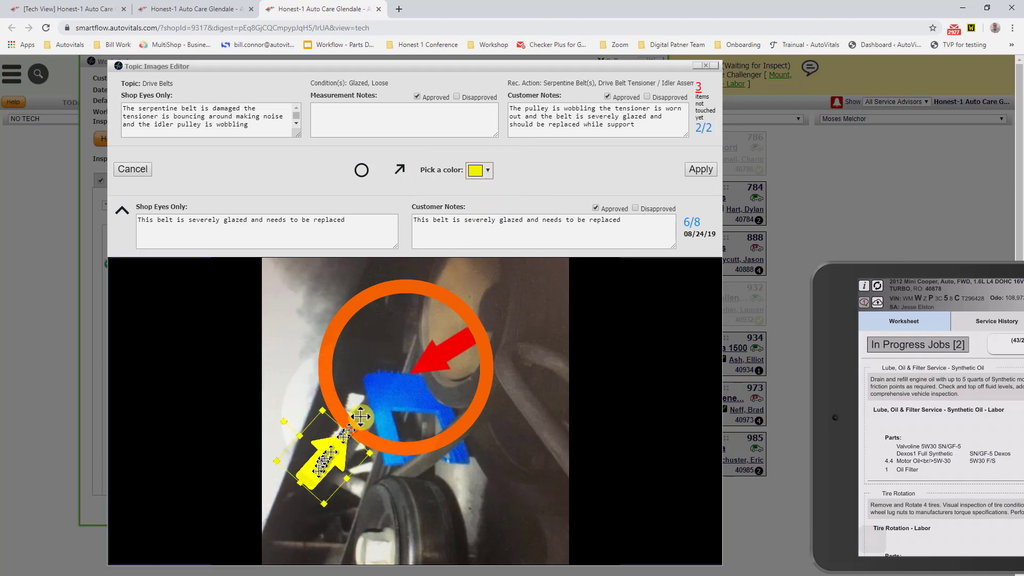
pyautogui.click(701, 170)
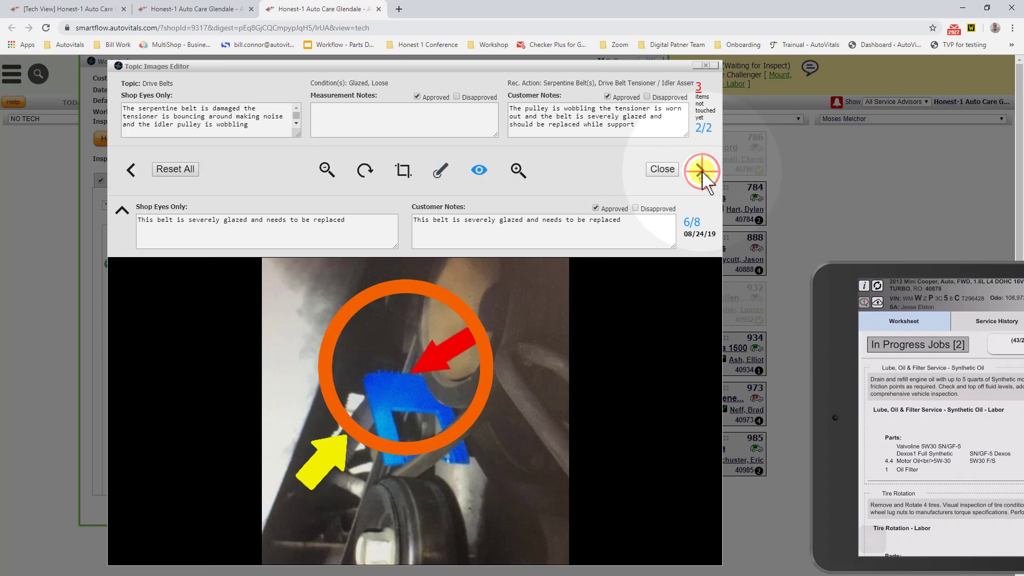
# Step: Approve the customer notes of the arrow-marked tensioner image (8/8), return to the first image and close the editor
pyautogui.click(701, 172)
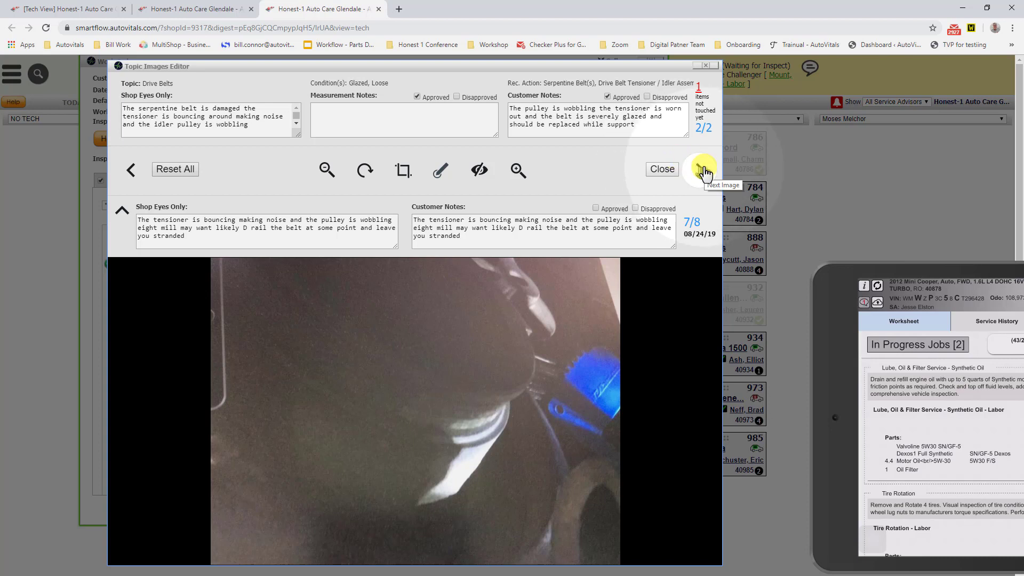
pyautogui.click(702, 171)
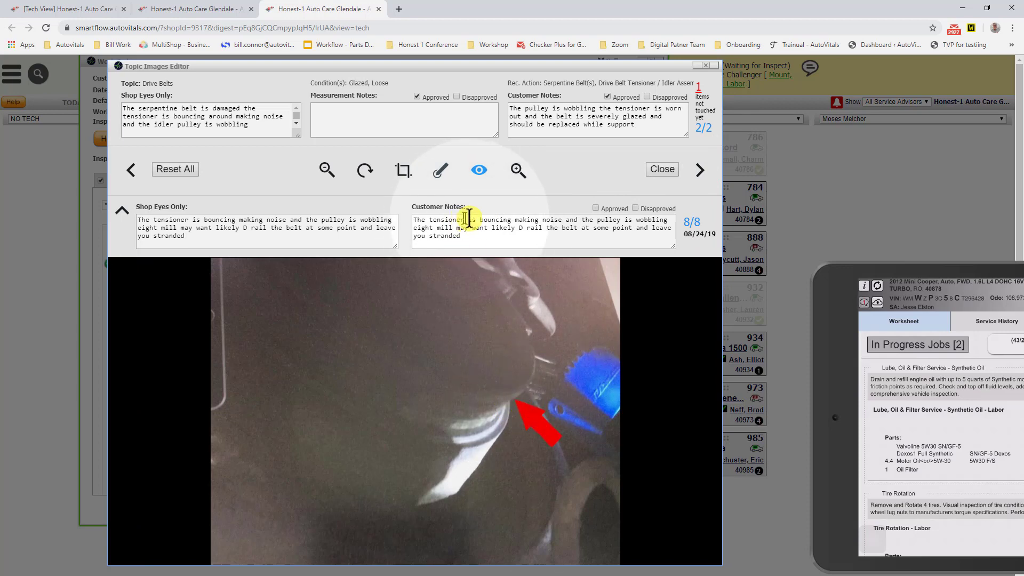
pyautogui.click(507, 224)
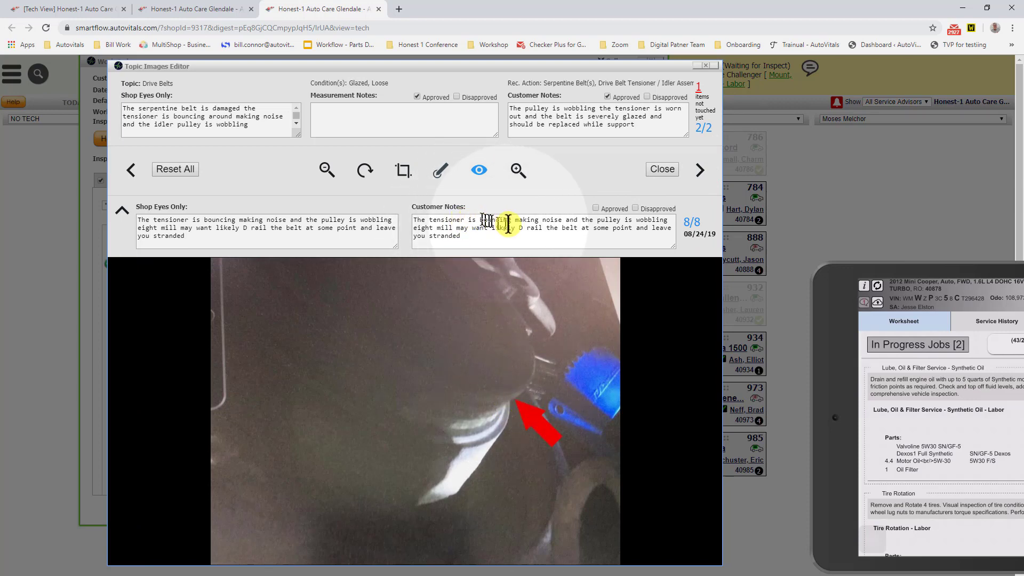
pyautogui.click(595, 208)
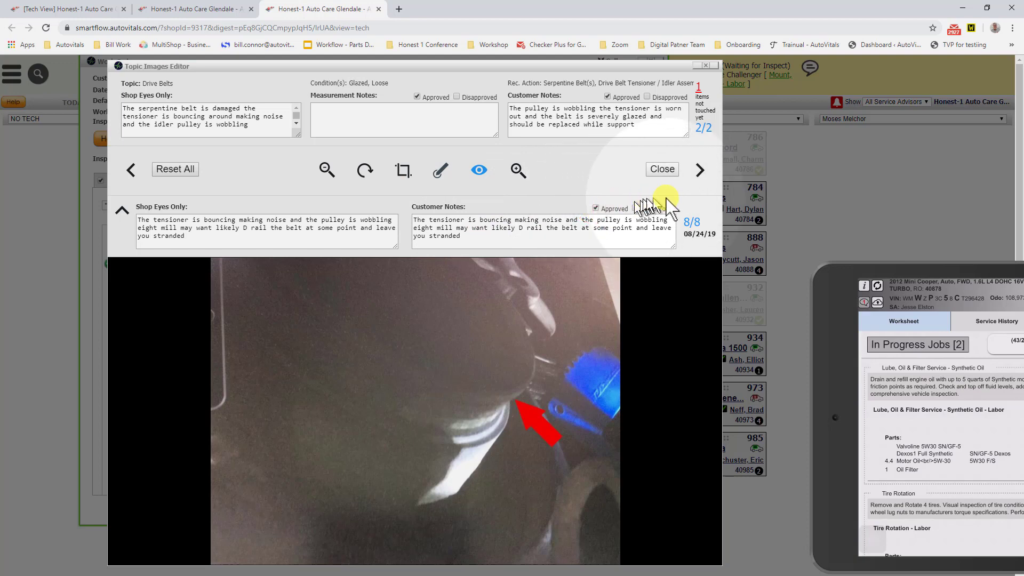
pyautogui.click(699, 176)
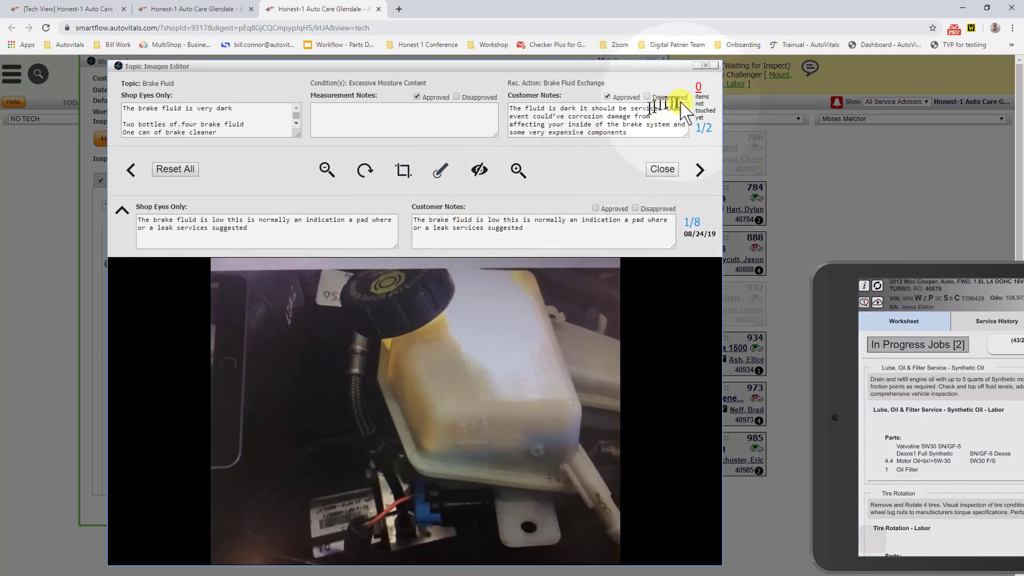
pyautogui.click(662, 170)
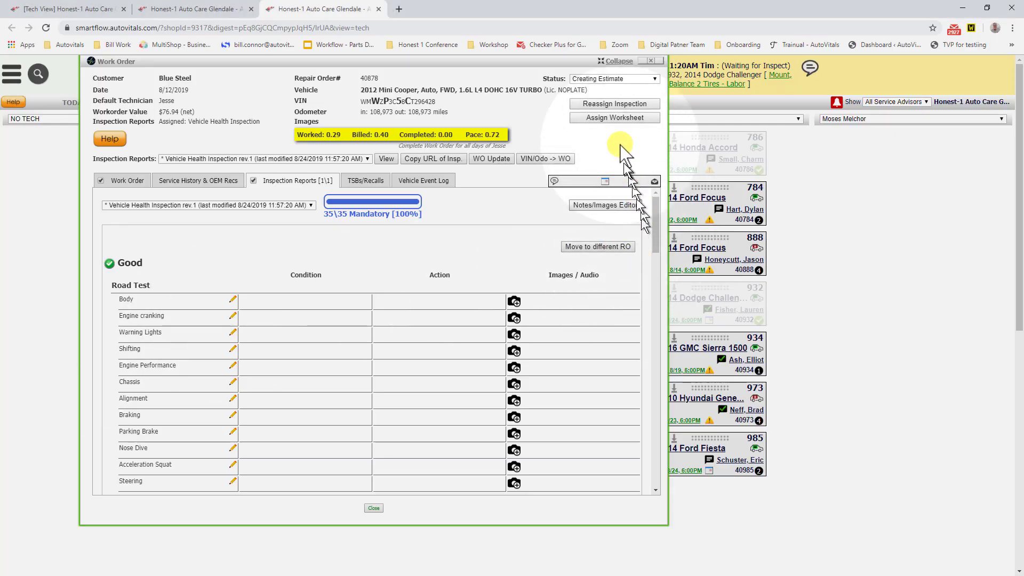
# Step: Change the Mini Cooper work order's status to Waiting for Approval and confirm the workflow change
pyautogui.click(644, 79)
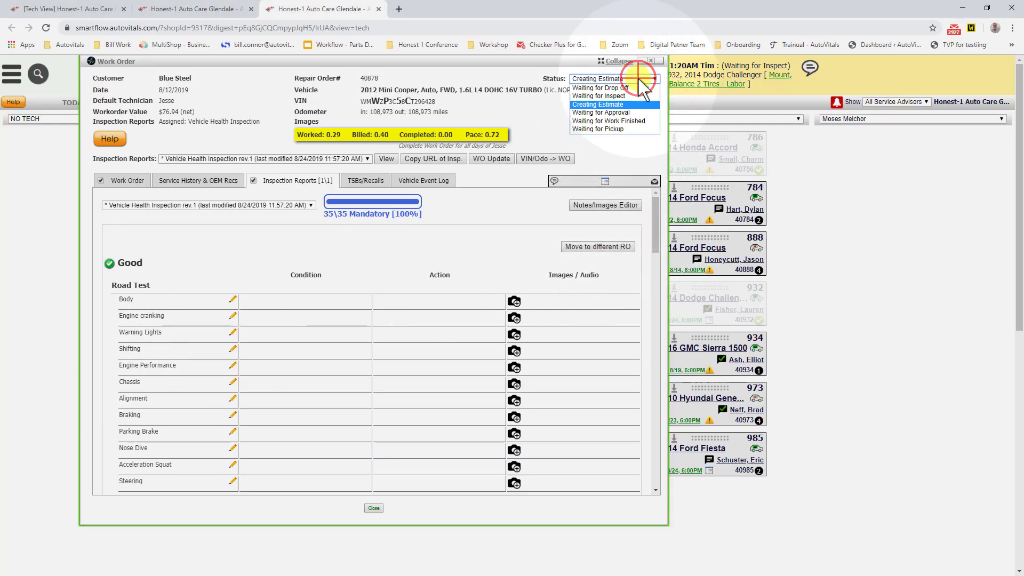
pyautogui.click(624, 113)
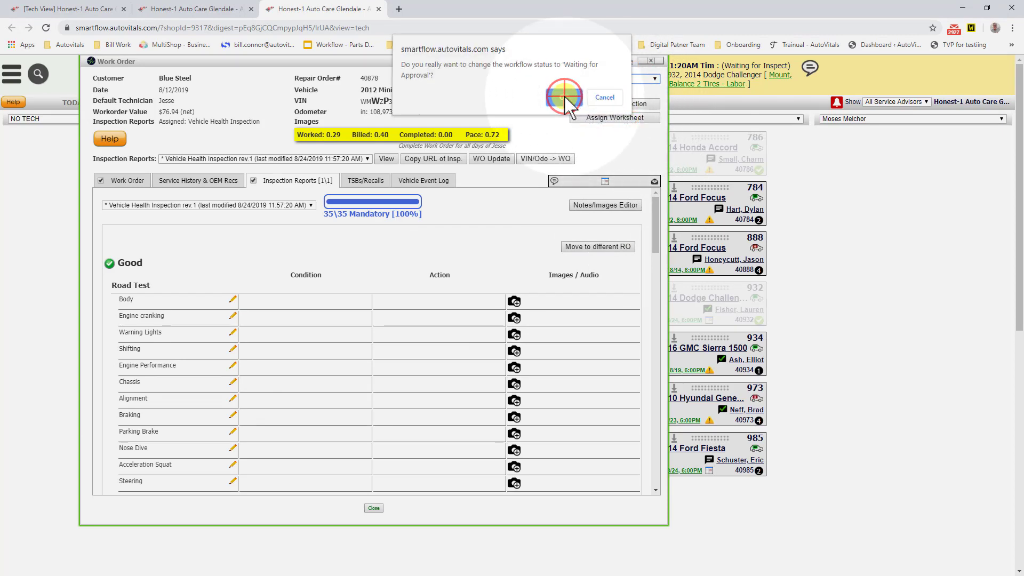
pyautogui.click(565, 98)
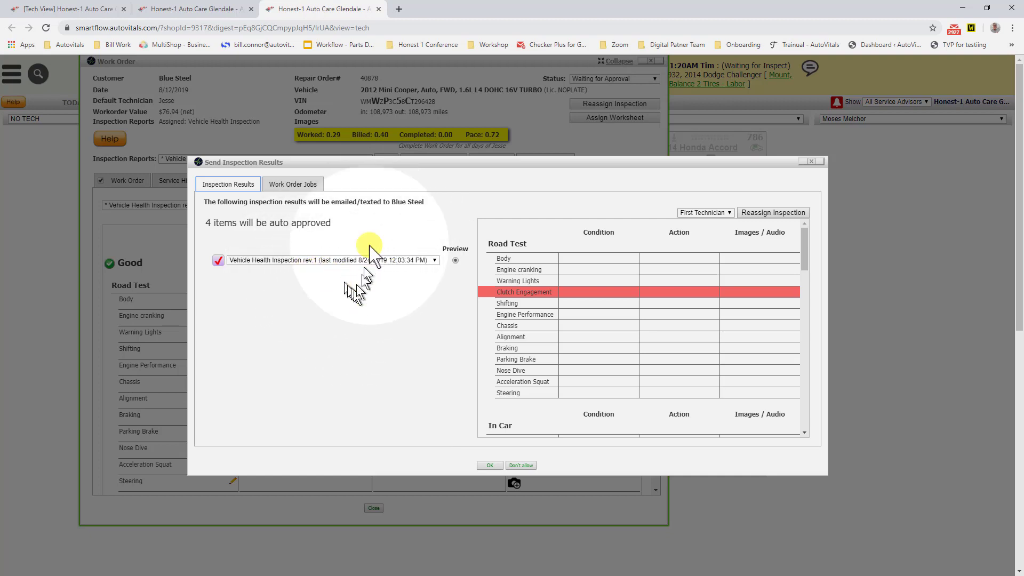
# Step: Review the inspection results preview and the work order jobs in the send dialog, keeping the Vehicle Health Inspection report selected
pyautogui.moveTo(381, 161); pyautogui.dragTo(380, 142)
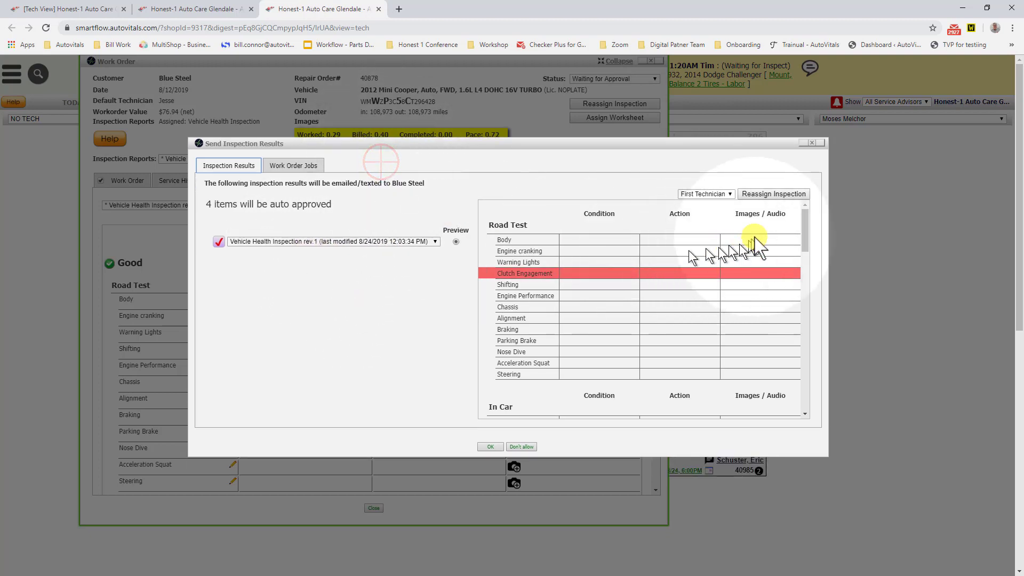
pyautogui.moveTo(803, 222); pyautogui.dragTo(800, 356)
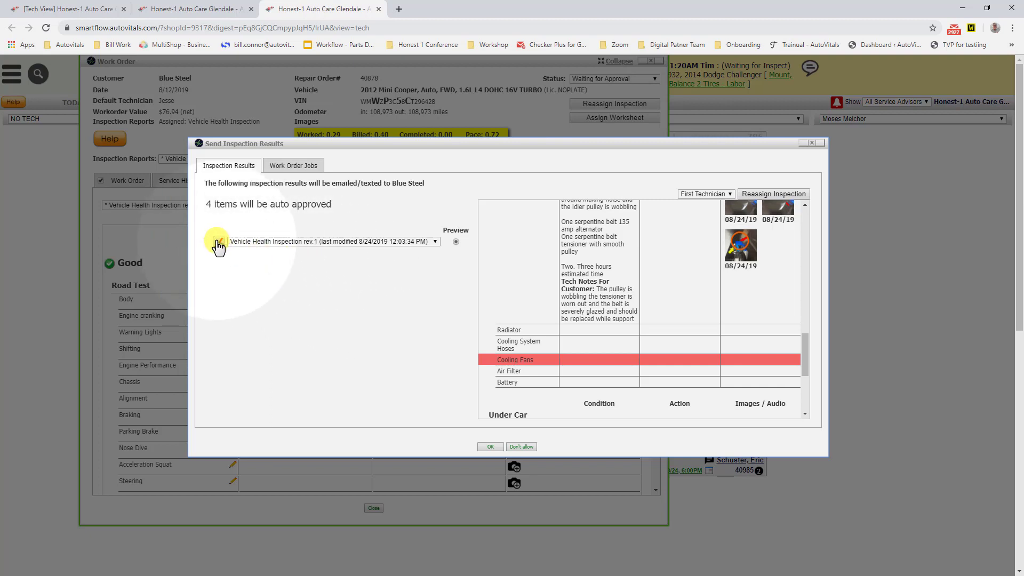
pyautogui.click(288, 167)
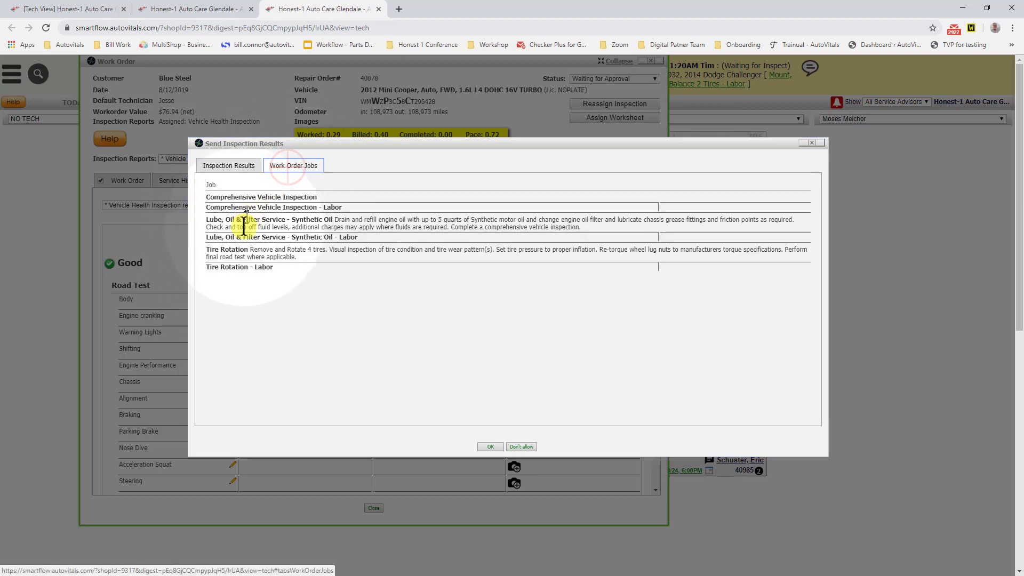
pyautogui.click(223, 166)
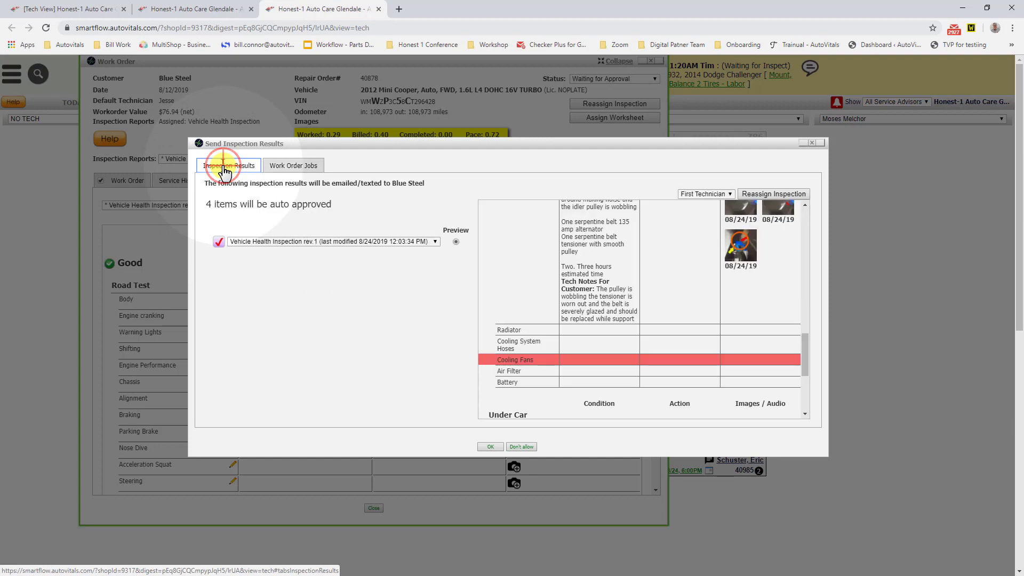
pyautogui.click(218, 241)
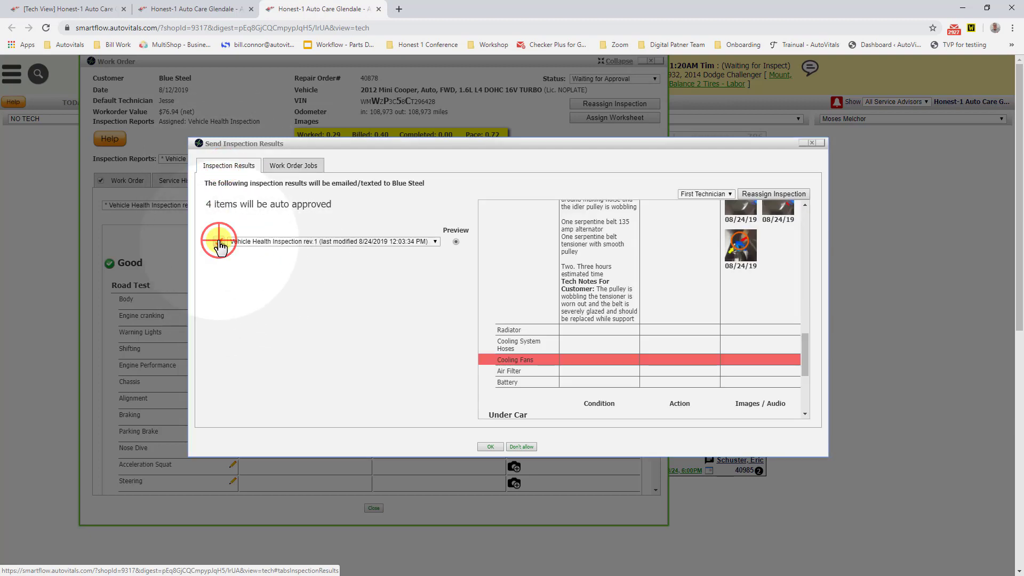
pyautogui.click(219, 241)
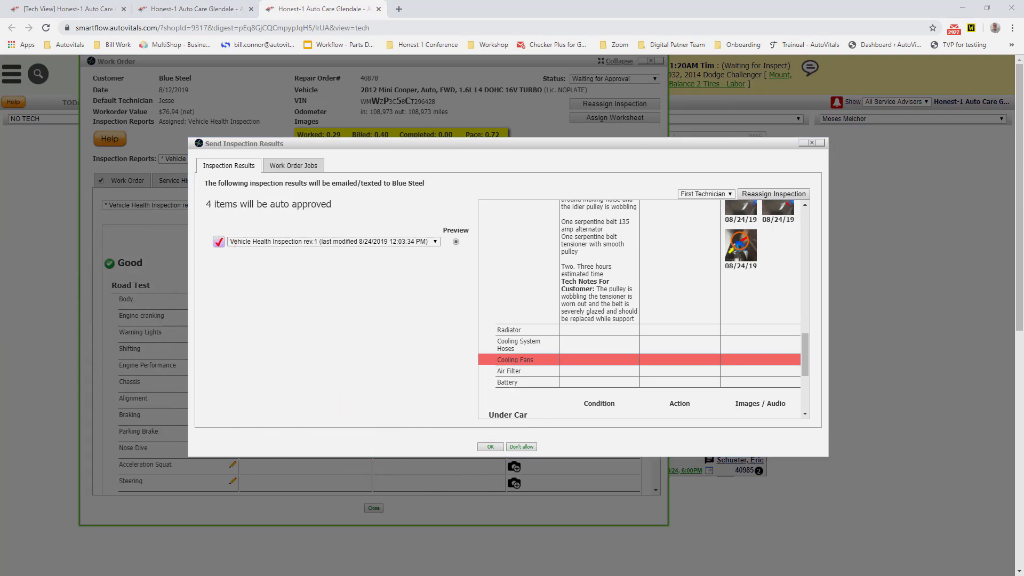
# Step: Bring up the mirrored phone, return to its Messages conversation list and place the phone clear of the send dialog's OK button
pyautogui.moveTo(0, 115); pyautogui.dragTo(509, 24)
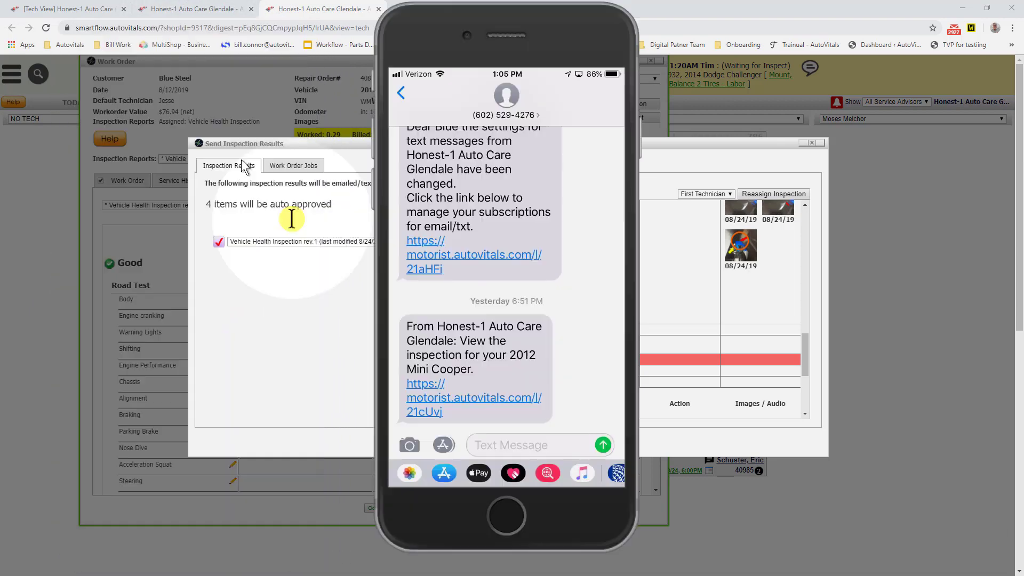
pyautogui.click(399, 92)
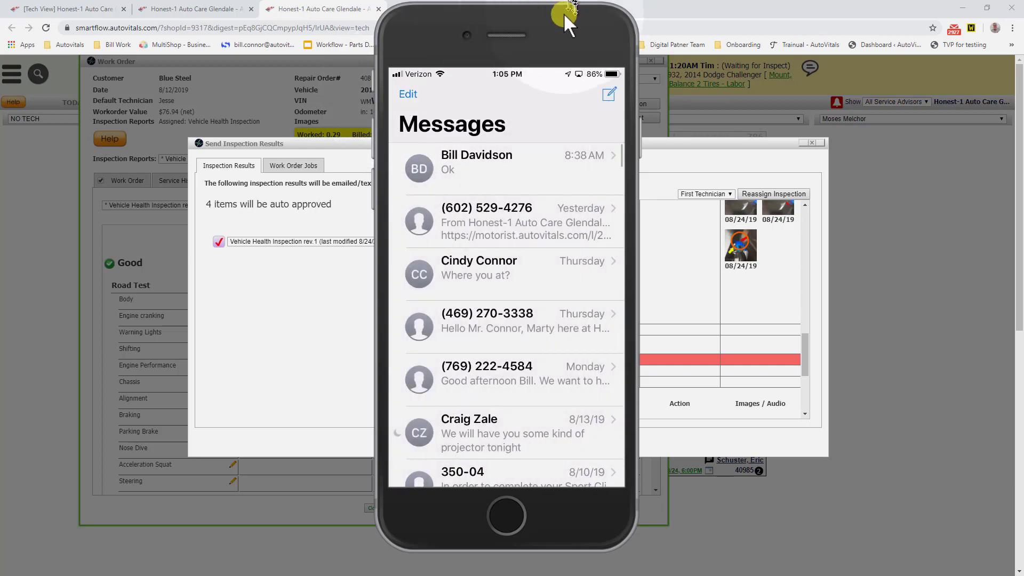
pyautogui.moveTo(526, 17); pyautogui.dragTo(259, 24)
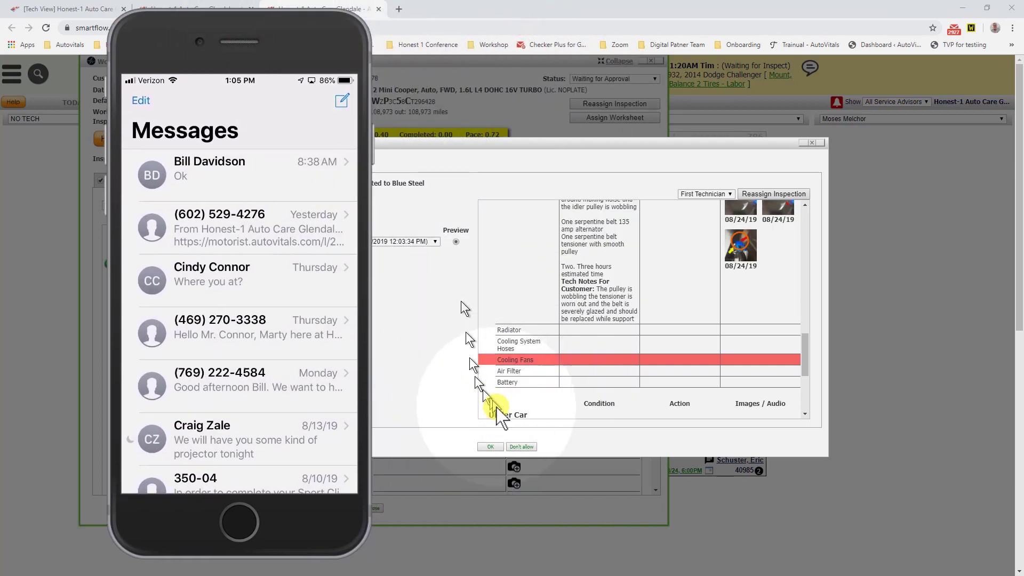
# Step: Send the Mini Cooper's inspection results to the customer and move the Work Order window beside the mirrored phone
pyautogui.click(491, 444)
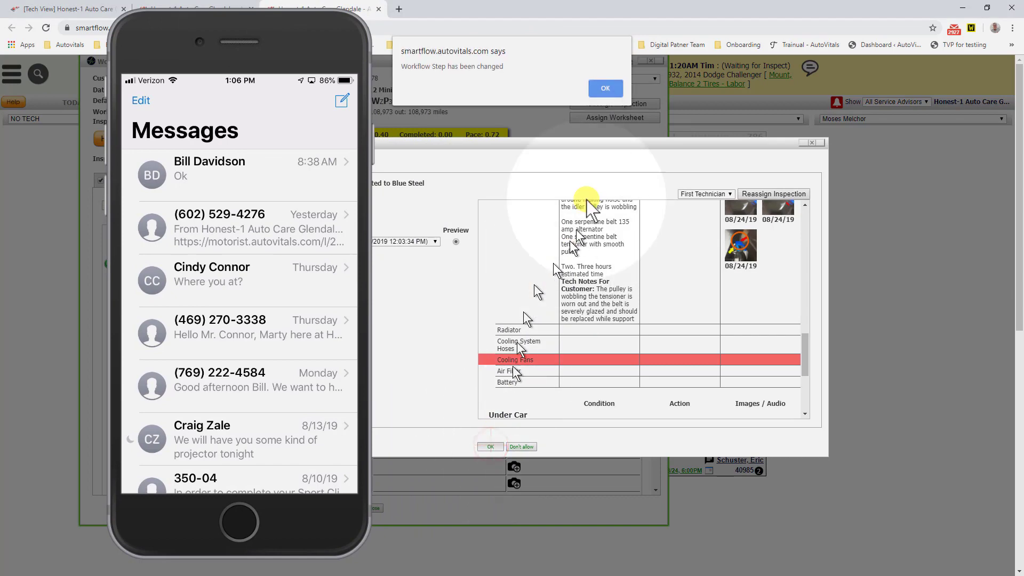
pyautogui.click(606, 90)
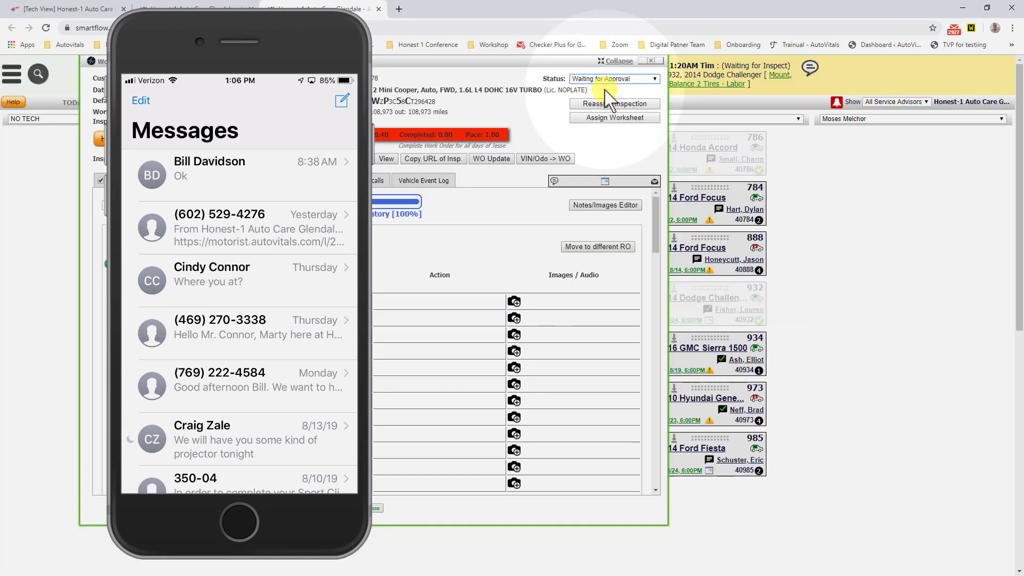
pyautogui.moveTo(469, 60); pyautogui.dragTo(753, 21)
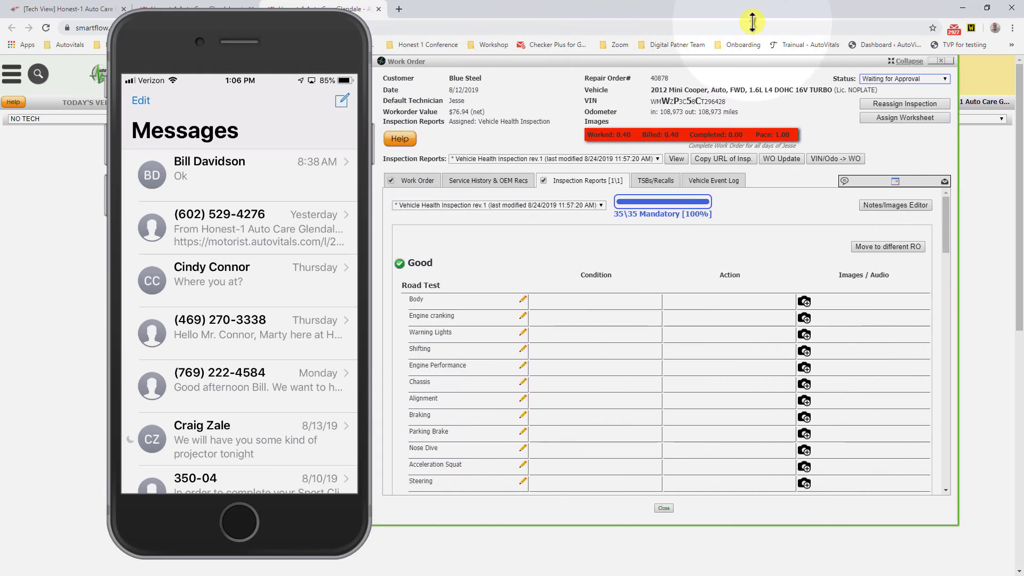
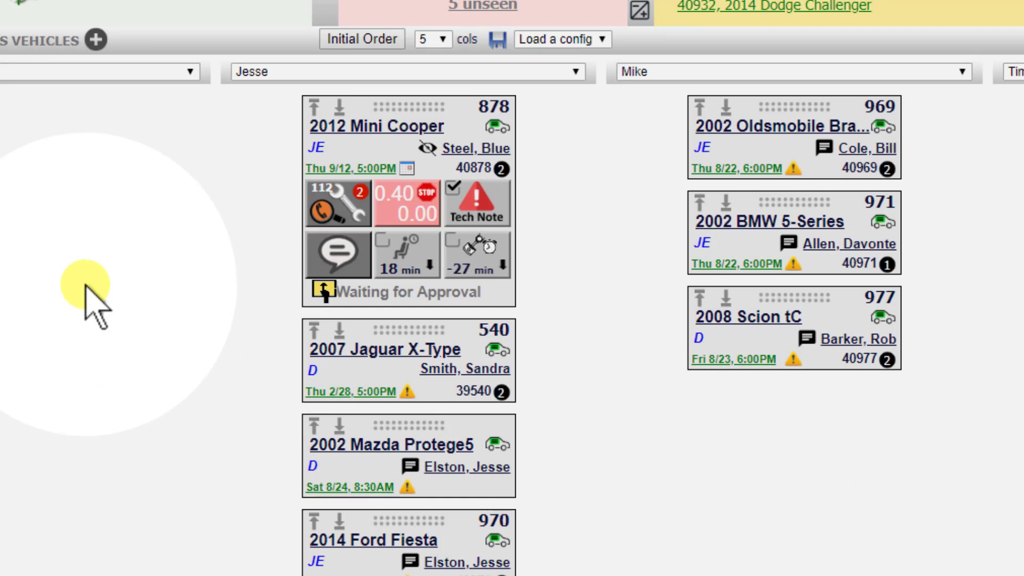
# Step: Open the Mini Cooper's call notification for work approval, cancel it once, and reopen it to confirm that the customer was called
pyautogui.click(318, 207)
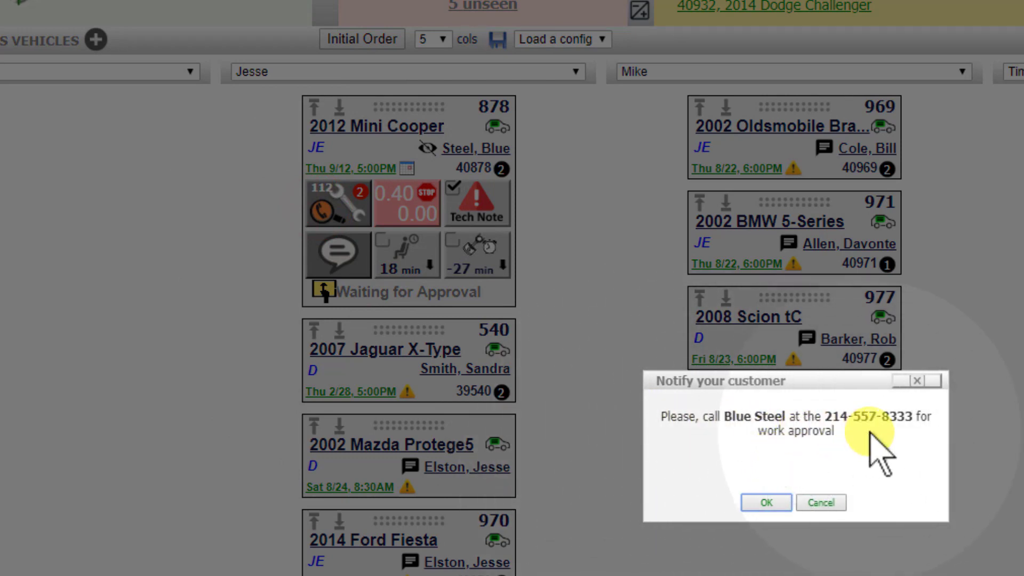
pyautogui.click(819, 504)
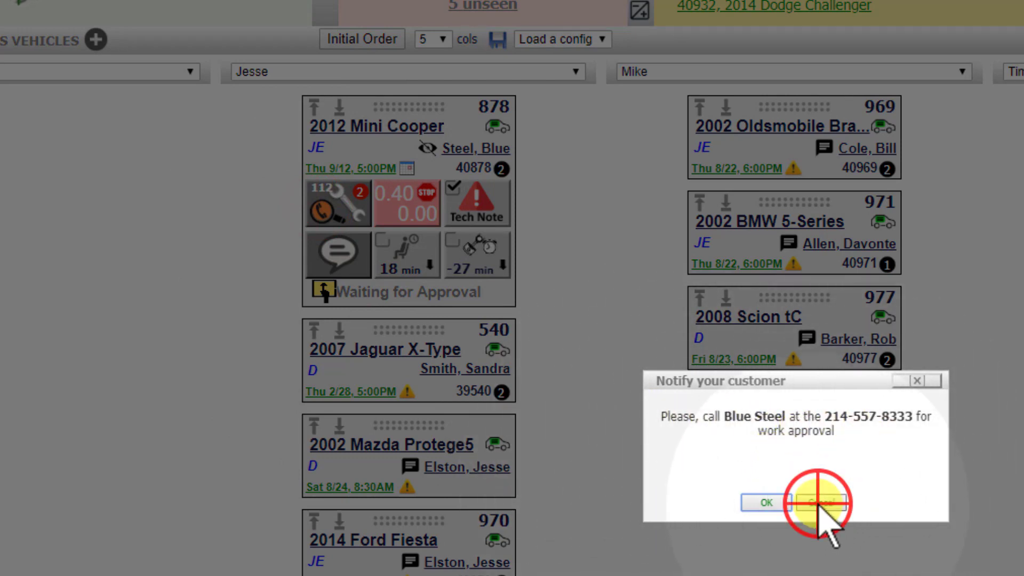
pyautogui.click(332, 207)
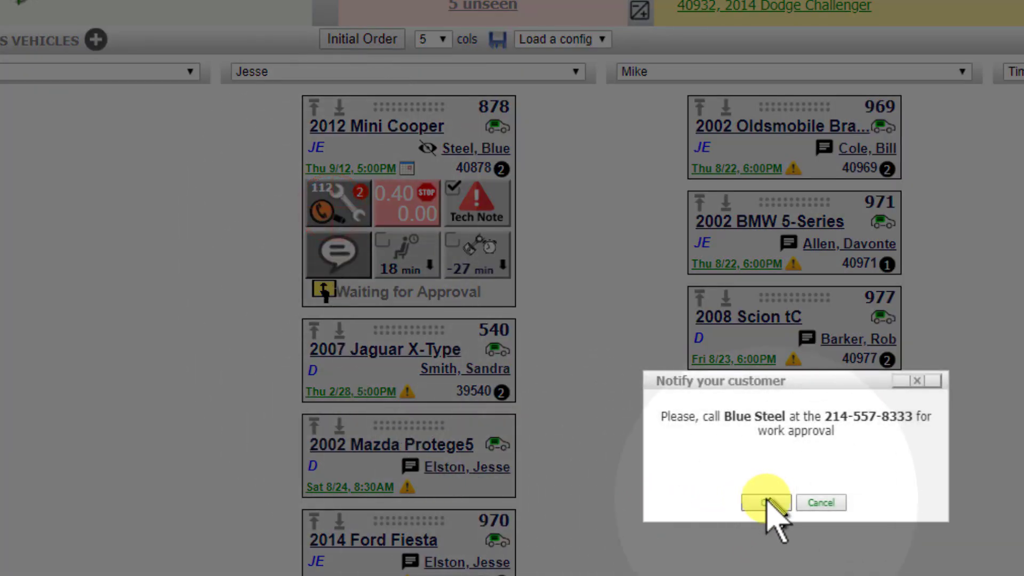
pyautogui.click(762, 503)
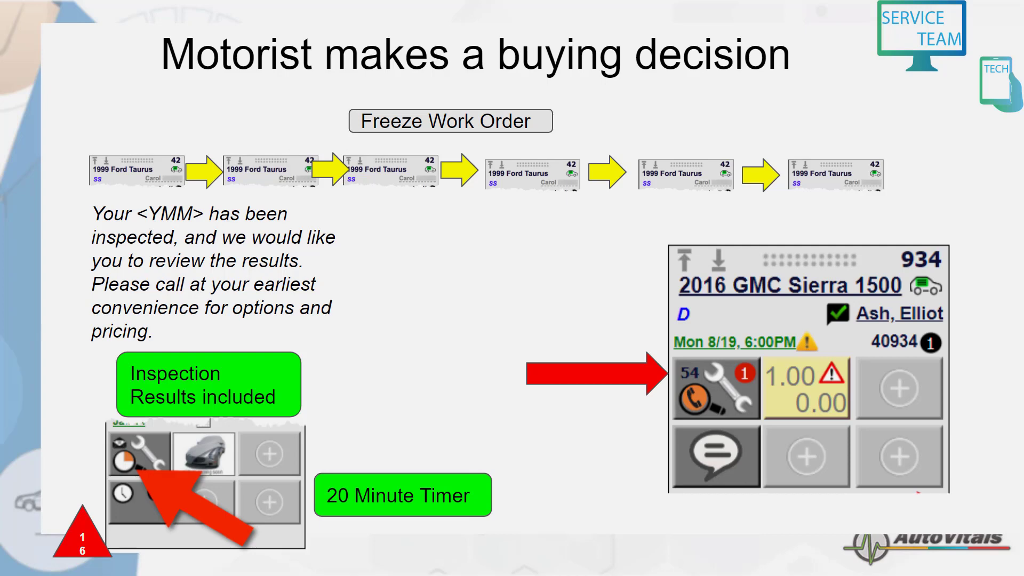
# Step: Change the Mini Cooper work order's status to Waiting for Work Finished and apply the technician assignments with all three jobs authorized
pyautogui.click(39, 436)
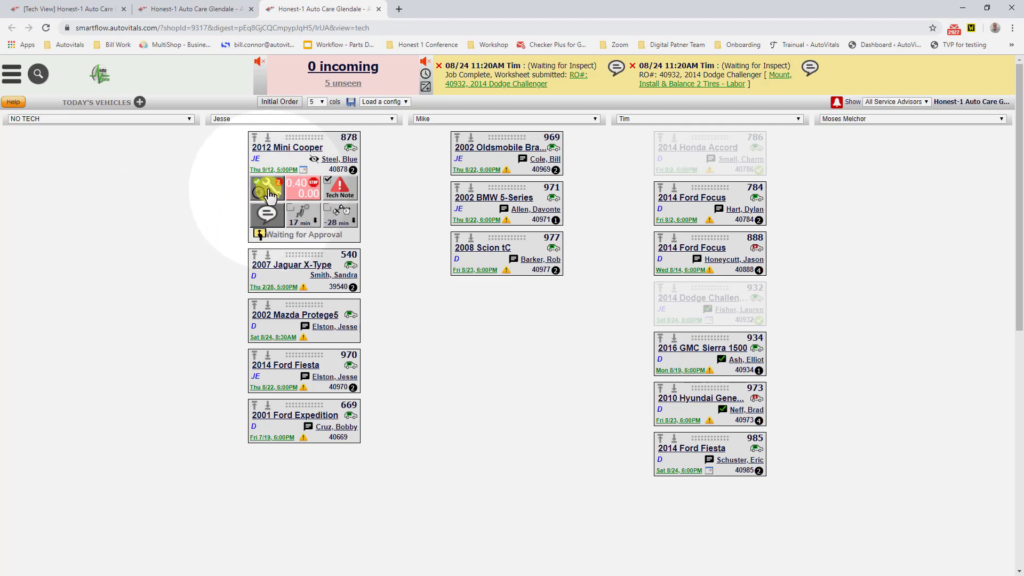
pyautogui.click(268, 195)
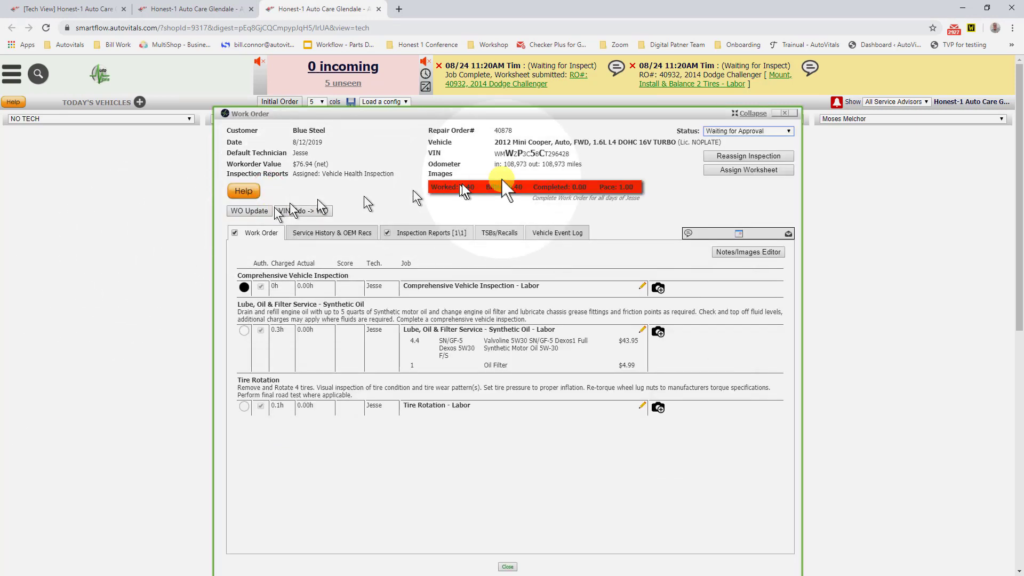
pyautogui.click(752, 133)
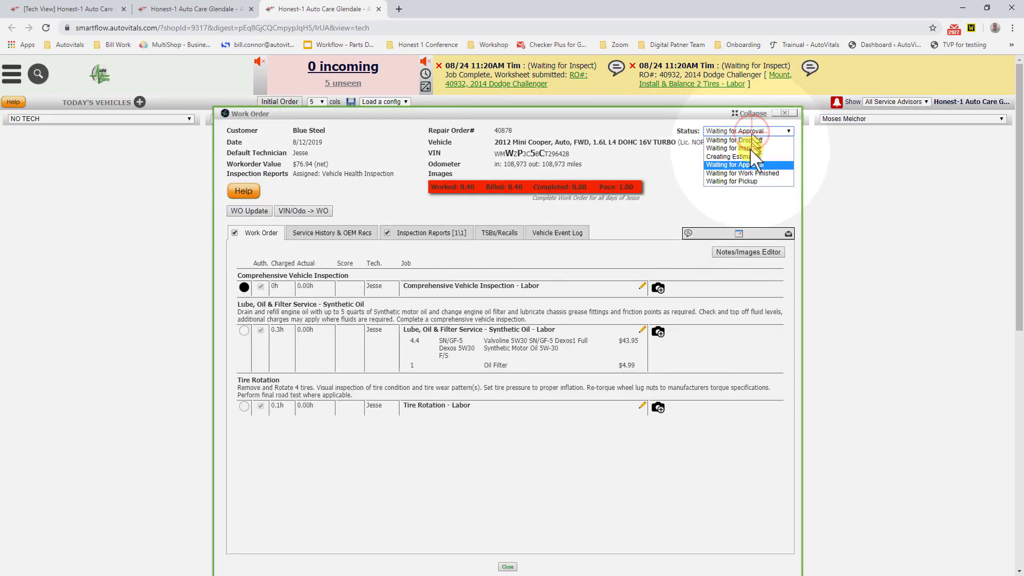
pyautogui.click(743, 174)
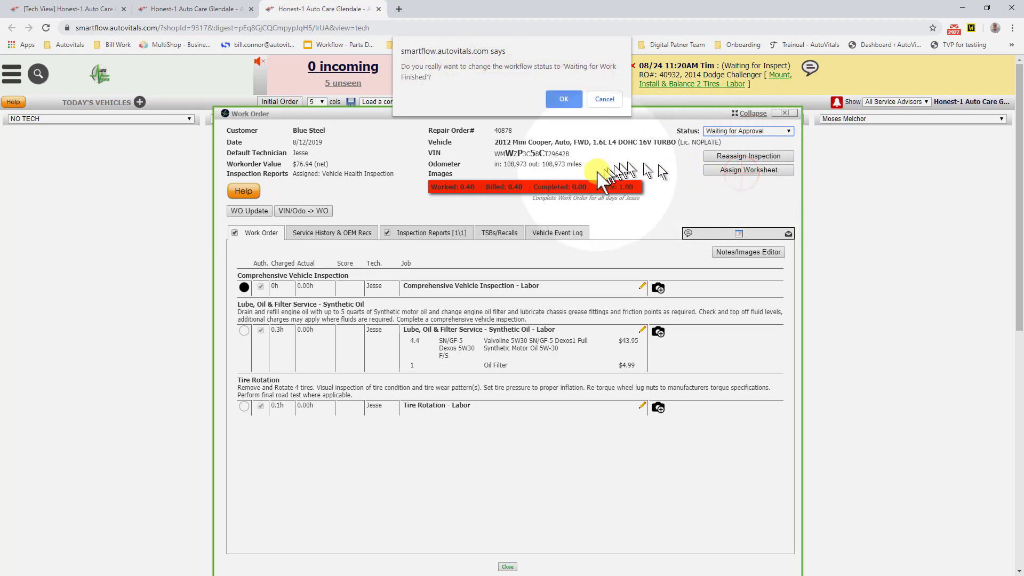
pyautogui.click(564, 100)
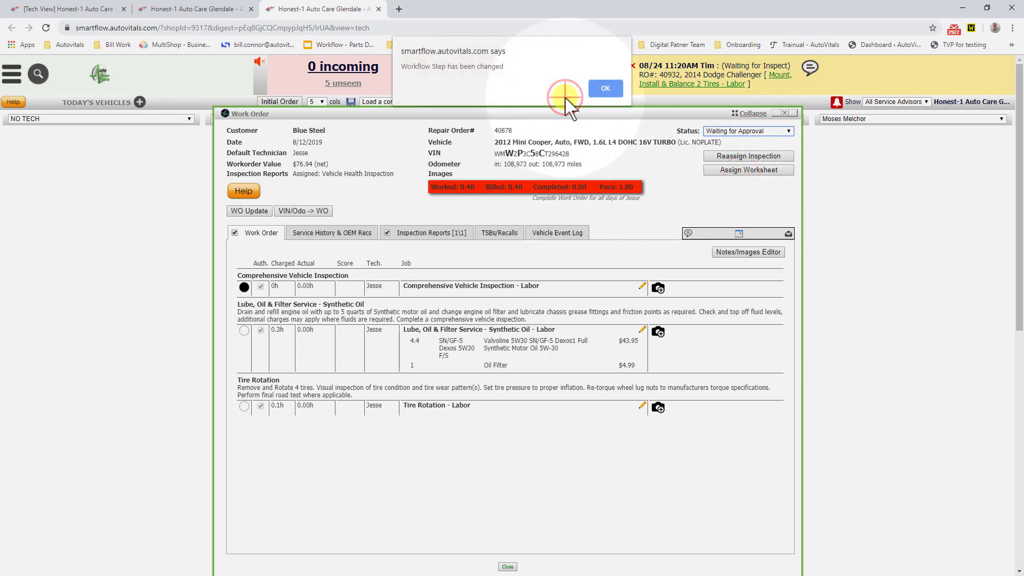
pyautogui.click(606, 89)
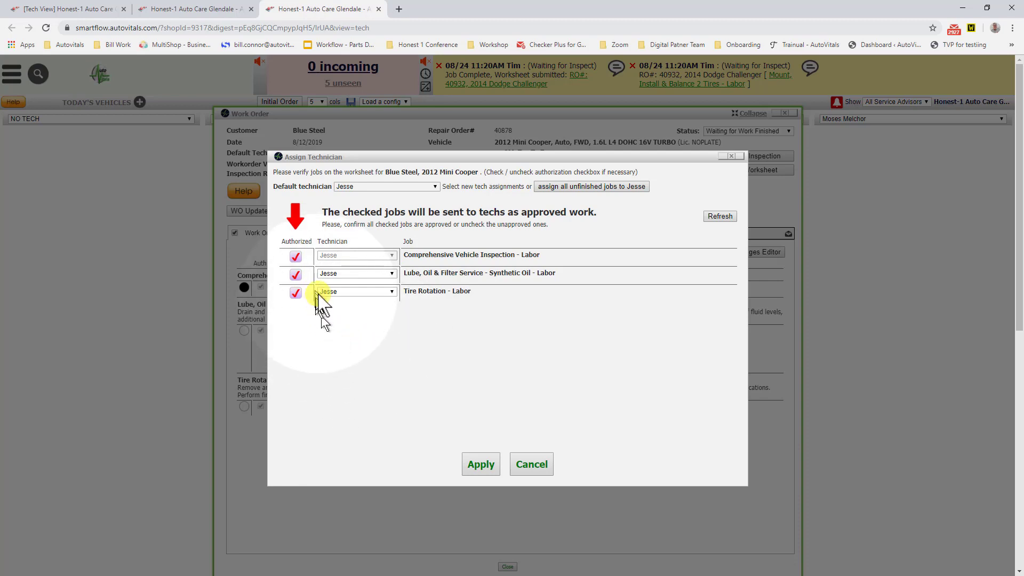
pyautogui.click(477, 464)
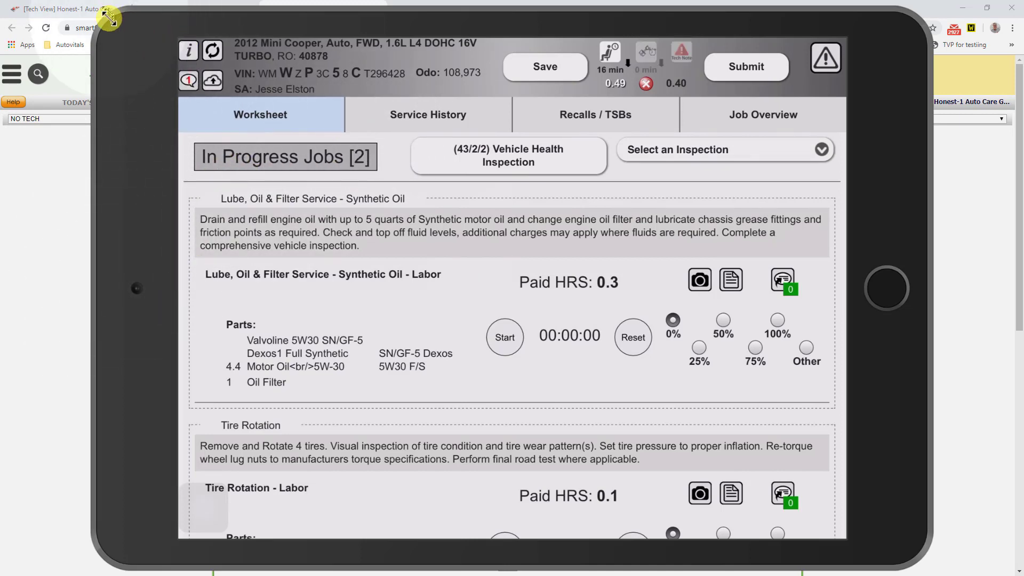
# Step: Shrink the mirrored tablet, close the Work Order window and place the tablet beside the Mini Cooper's card
pyautogui.moveTo(110, 19); pyautogui.dragTo(356, 244)
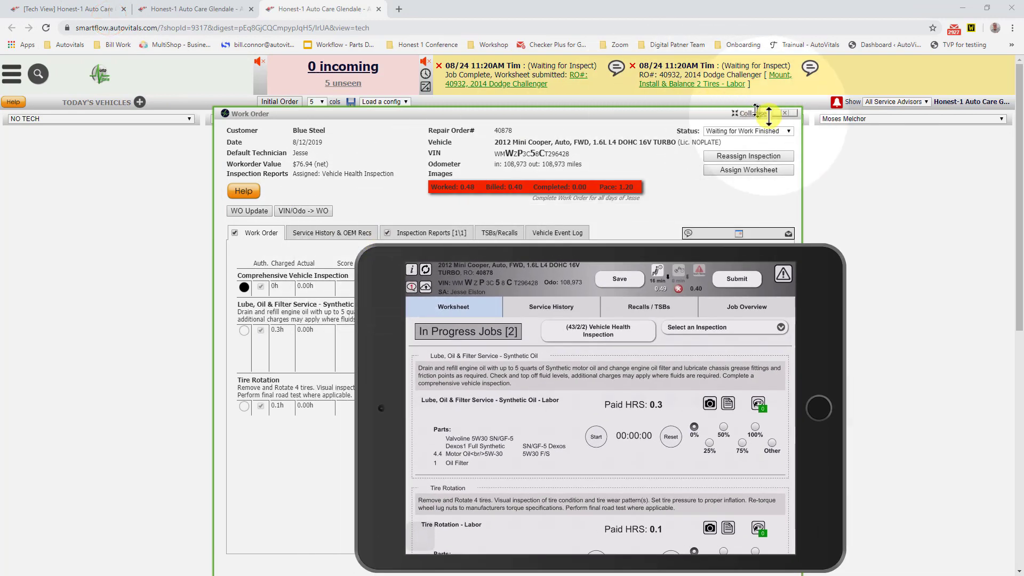
pyautogui.click(787, 114)
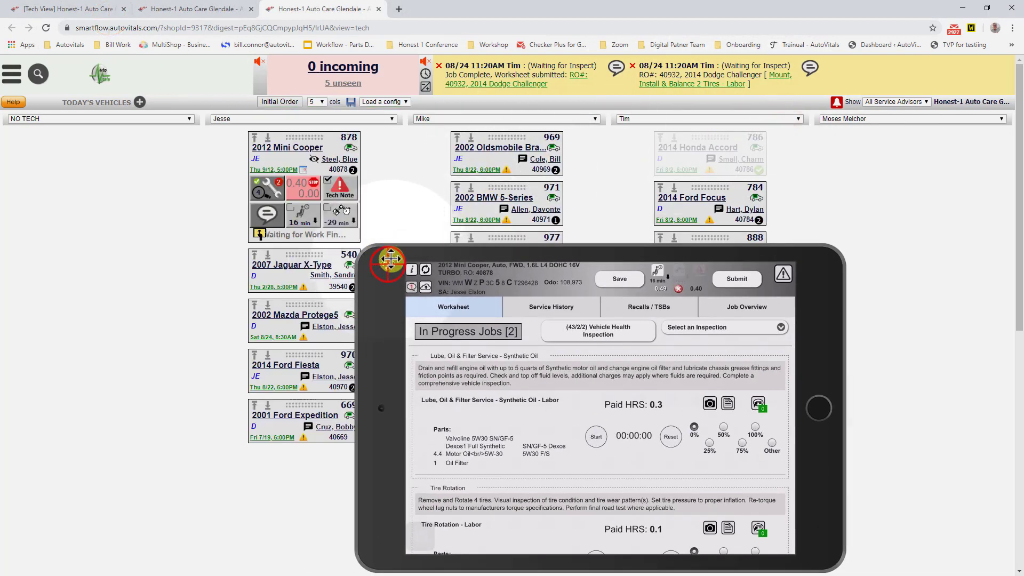
pyautogui.moveTo(387, 263); pyautogui.dragTo(433, 172)
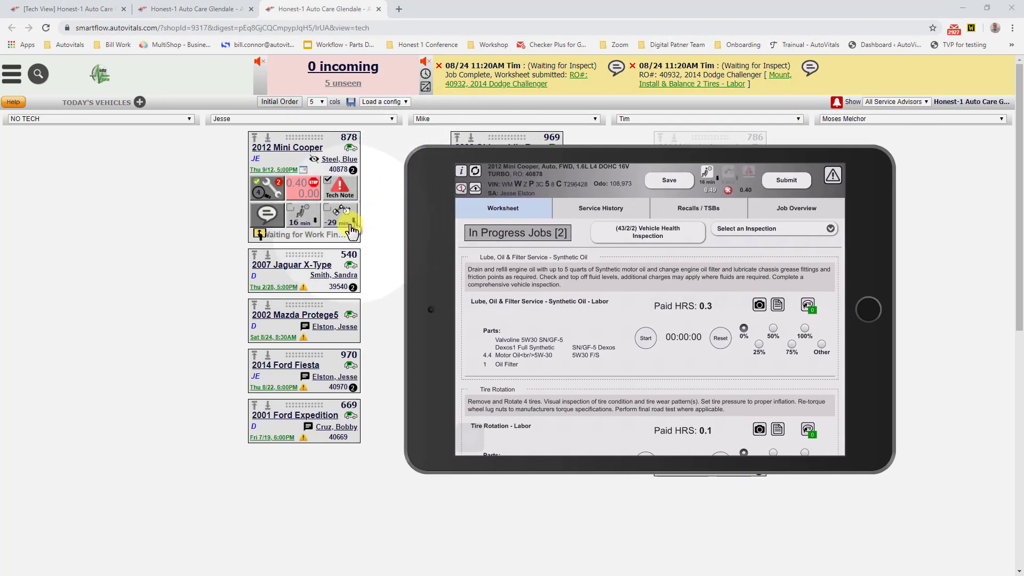
# Step: Check the Mini Cooper's card on the board and submit its completed worksheet from the mirrored tablet
pyautogui.moveTo(260, 234)
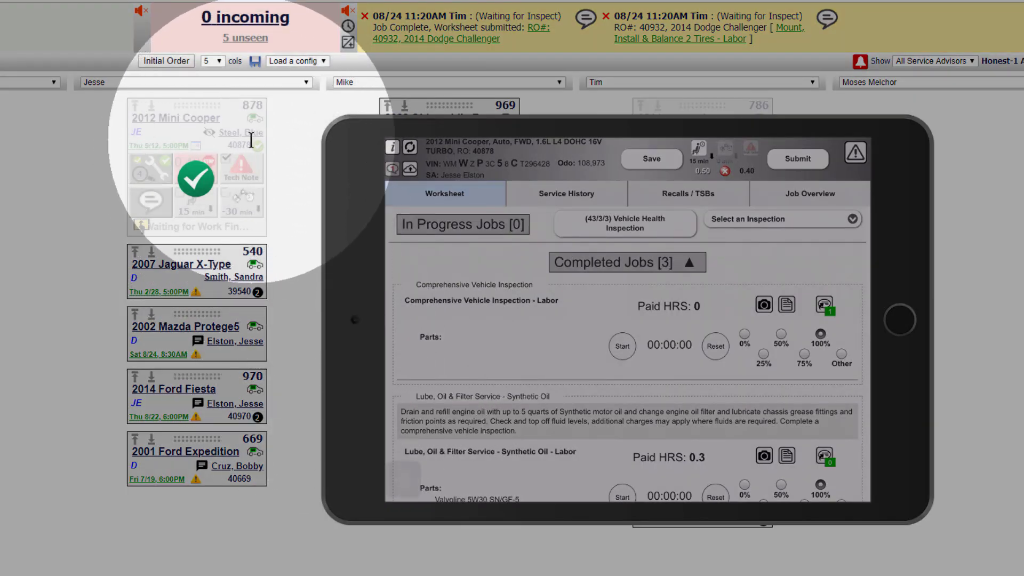
pyautogui.moveTo(261, 141)
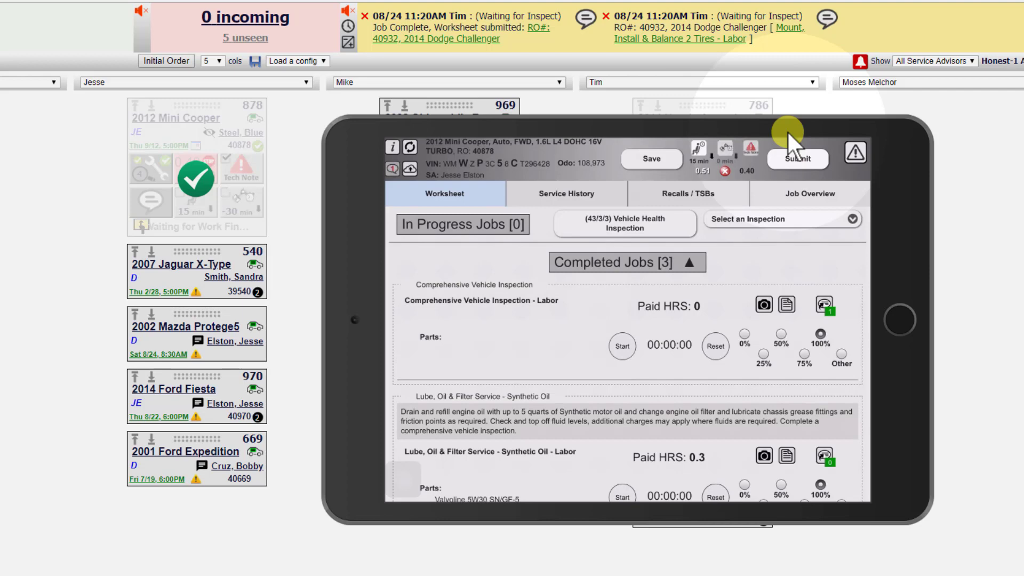
pyautogui.click(794, 154)
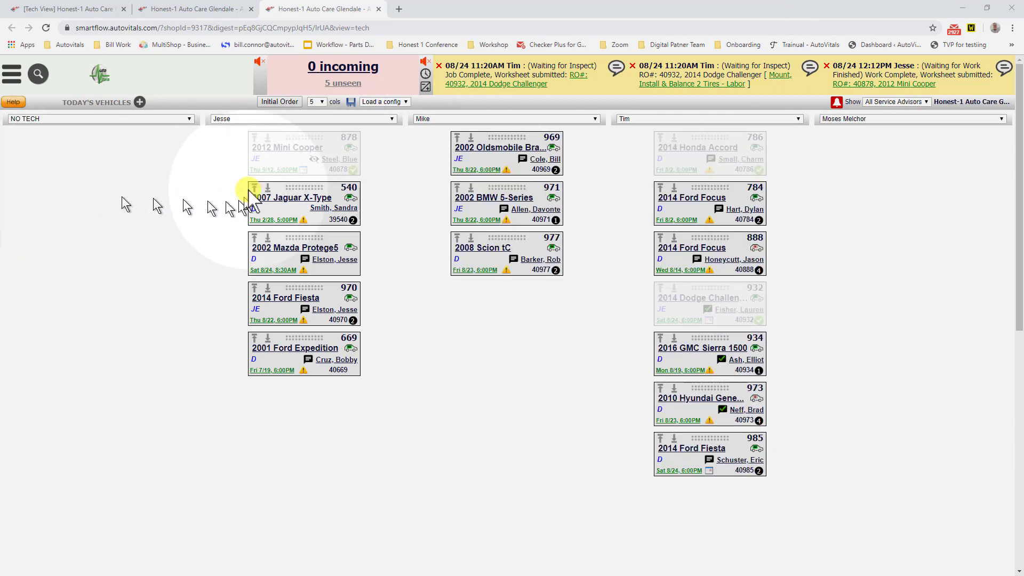
# Step: Move the completed Mini Cooper to the end of its technician's column and expand its card
pyautogui.click(267, 138)
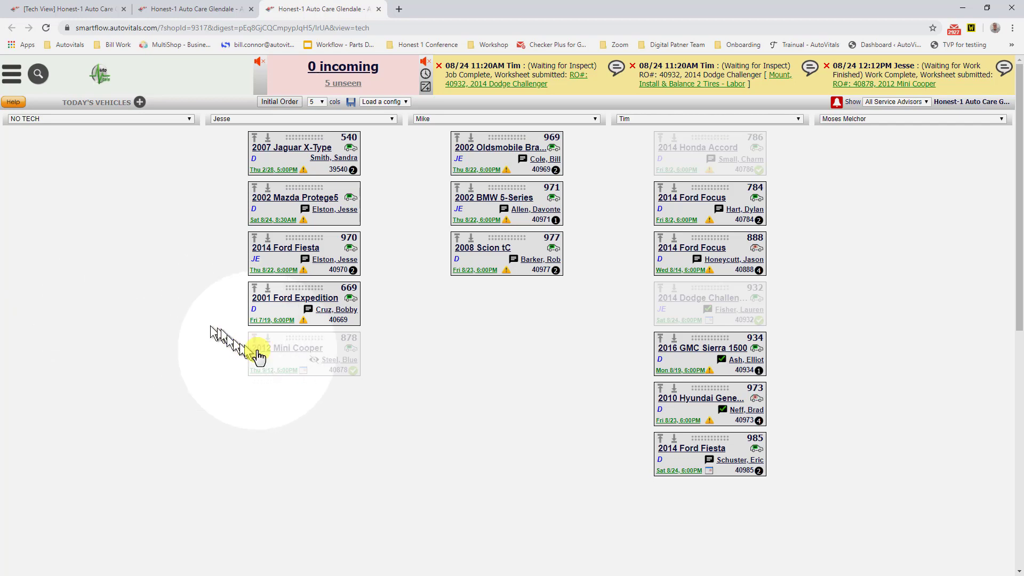
pyautogui.click(351, 372)
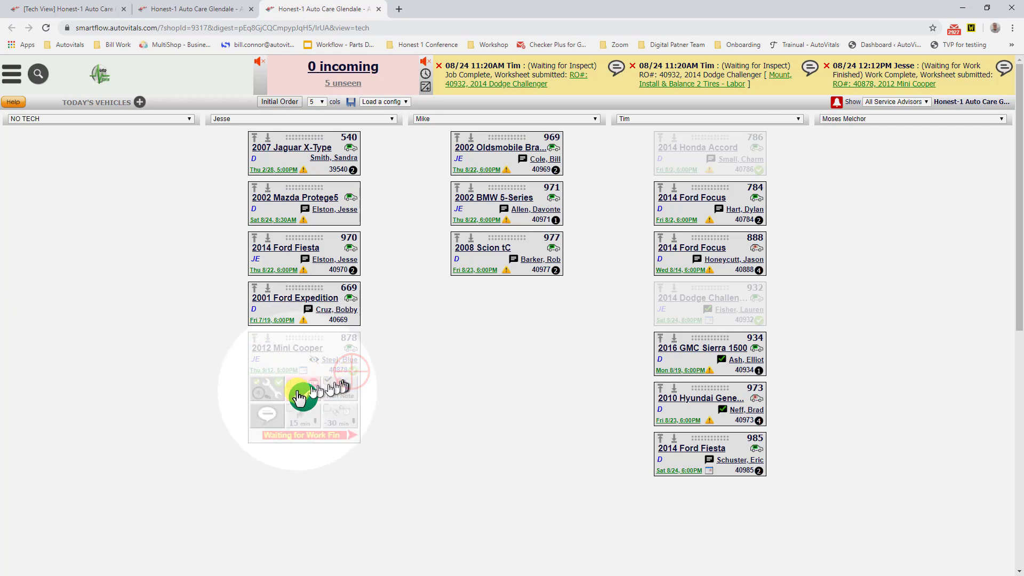
# Step: Open the Mini Cooper's work order, review the completion markers of its three jobs, and close it
pyautogui.click(266, 385)
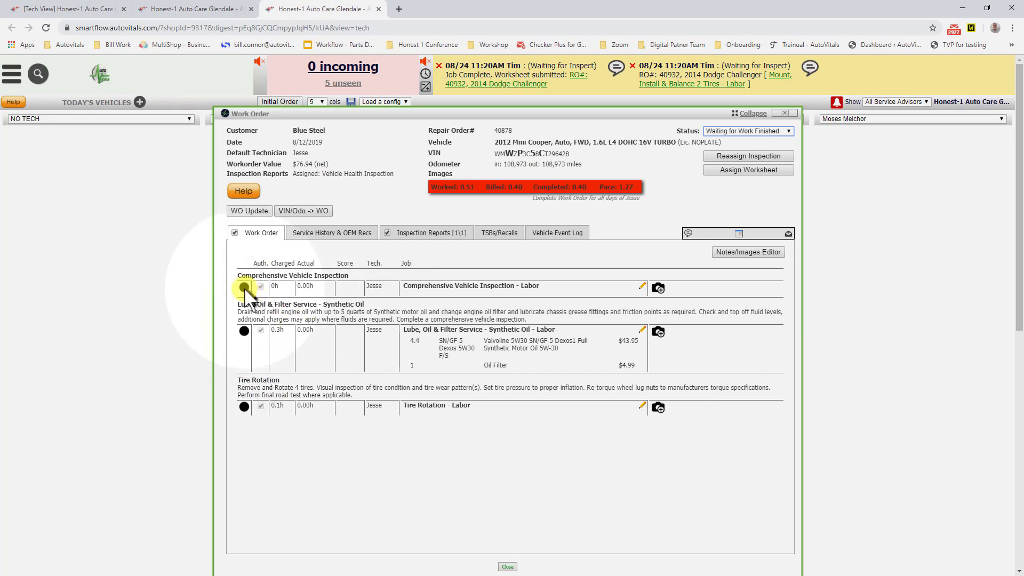
pyautogui.moveTo(246, 291)
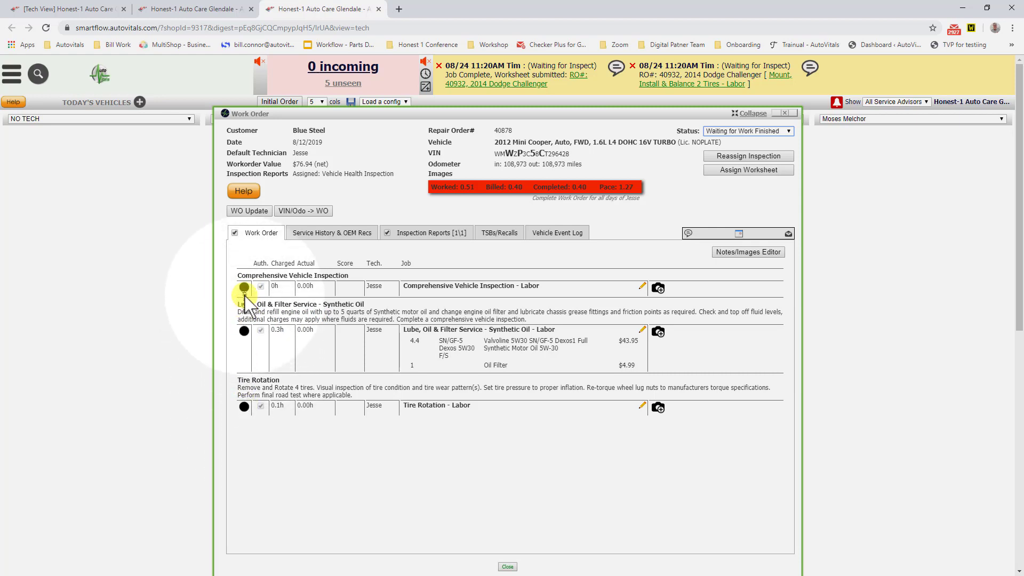
pyautogui.moveTo(247, 411)
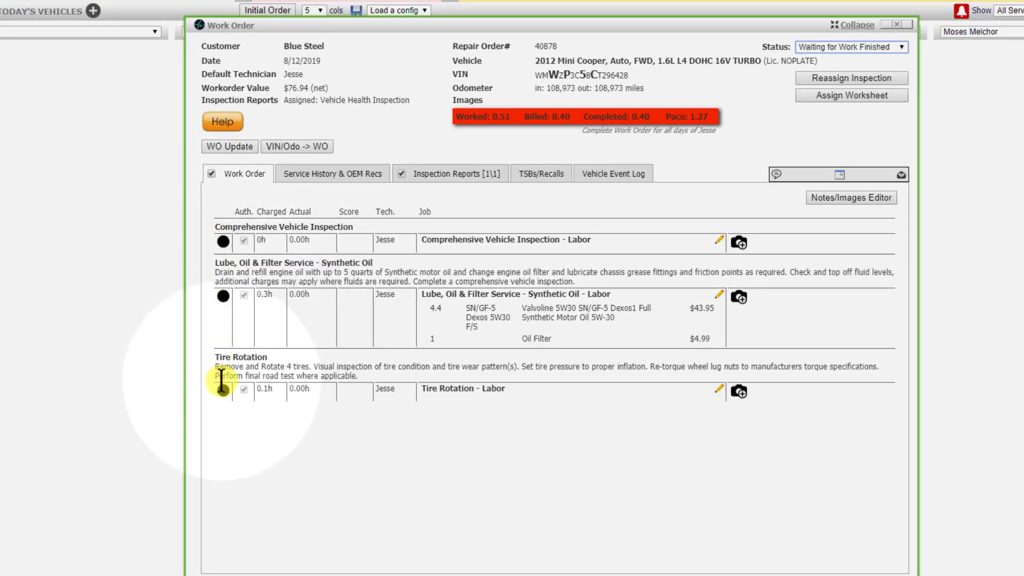
pyautogui.moveTo(226, 386)
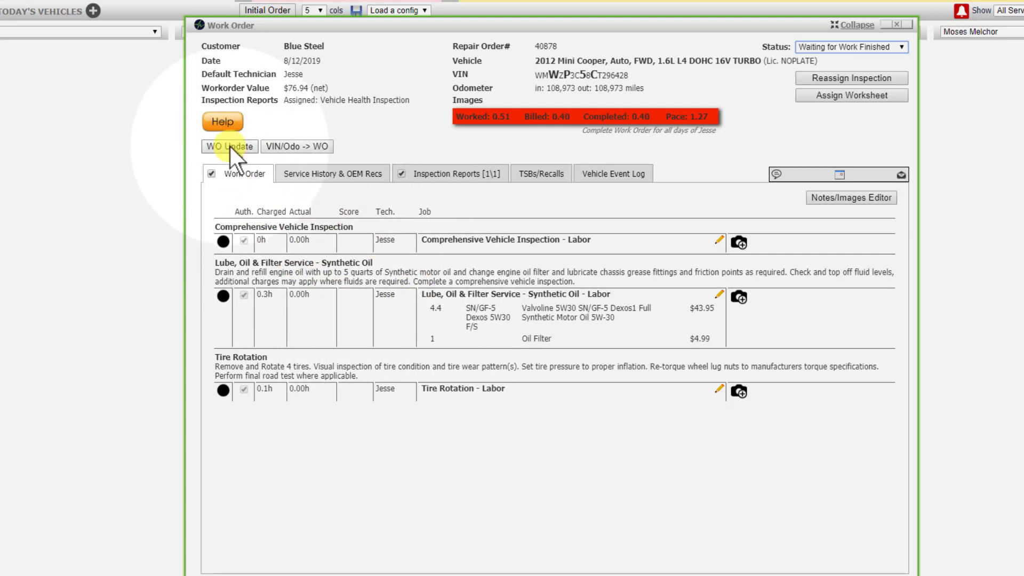
pyautogui.click(896, 24)
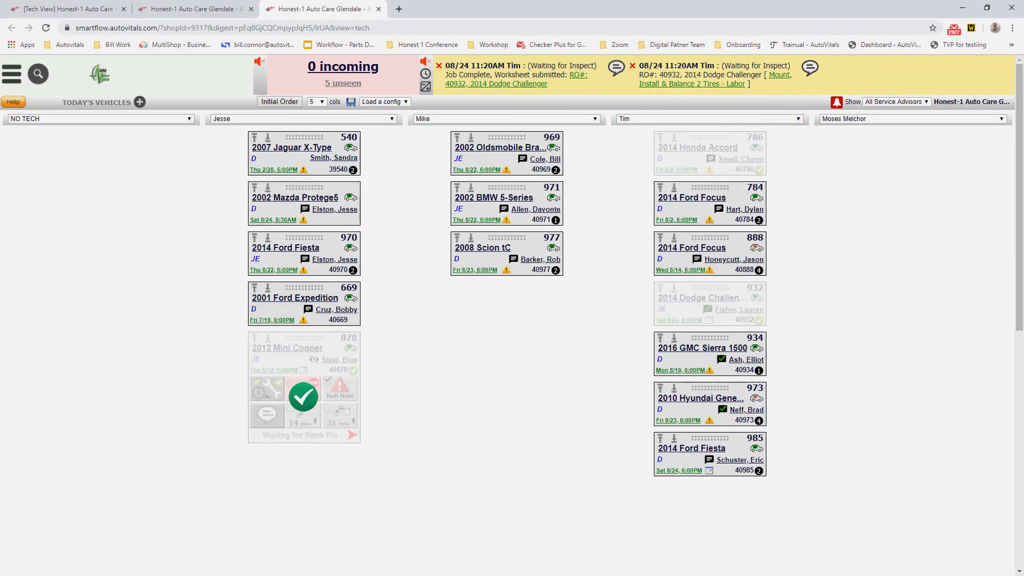